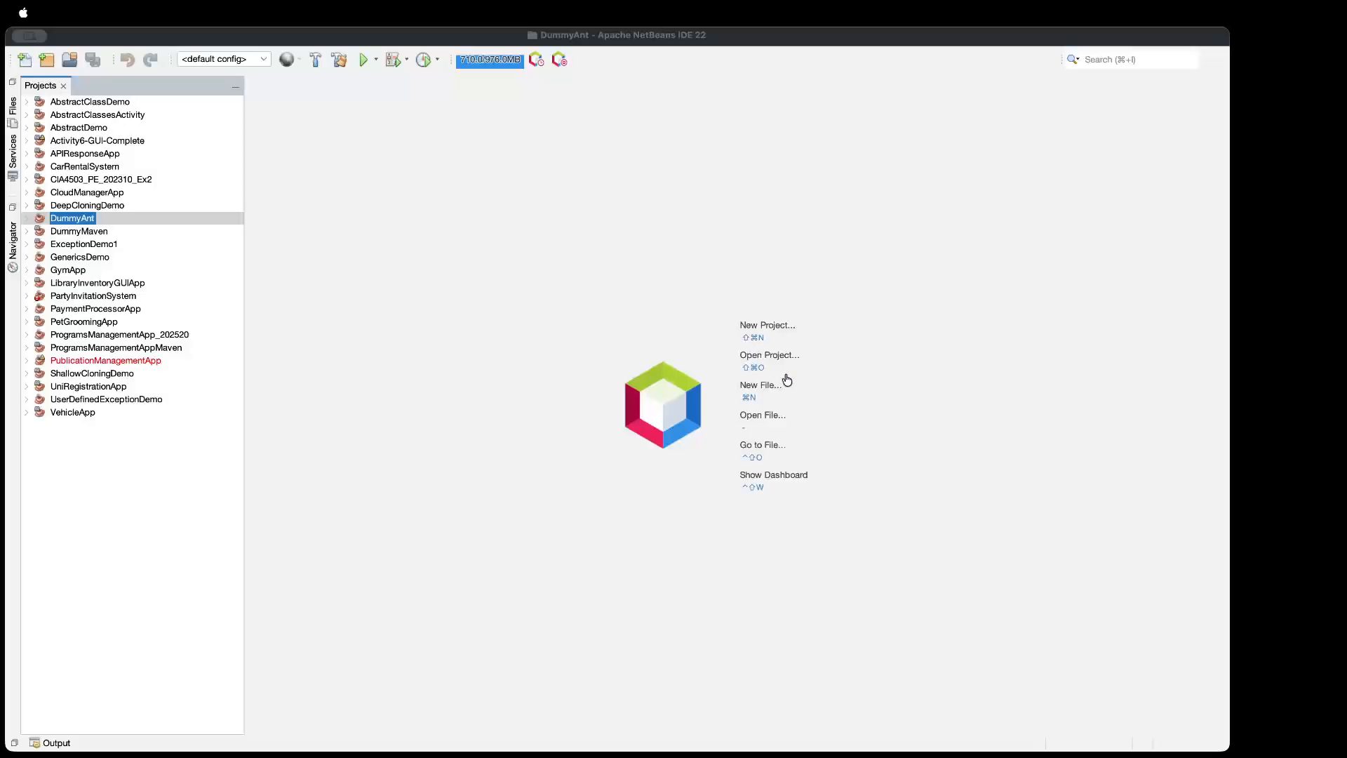
Create a new Java with Ant application project named MedicalStaffApp, including its main class.
left_click(714, 372)
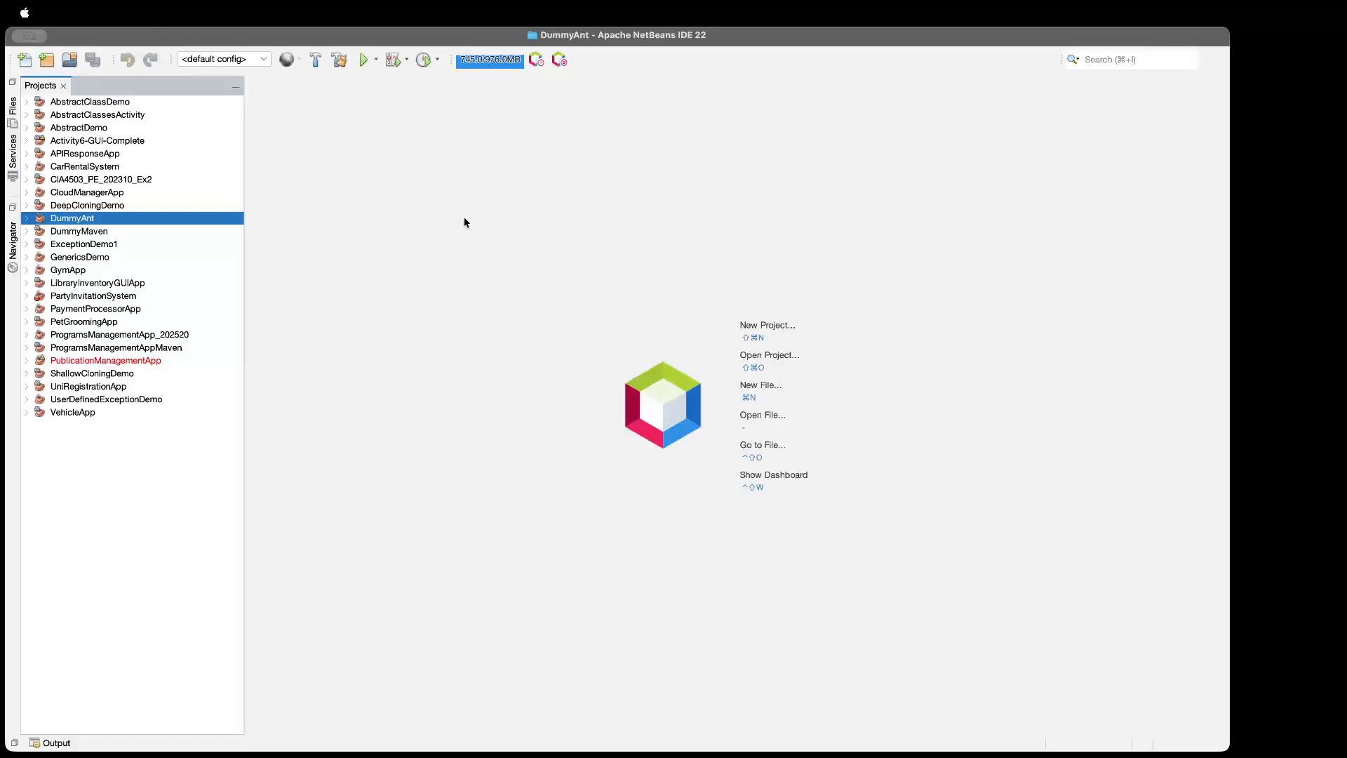
left_click(47, 59)
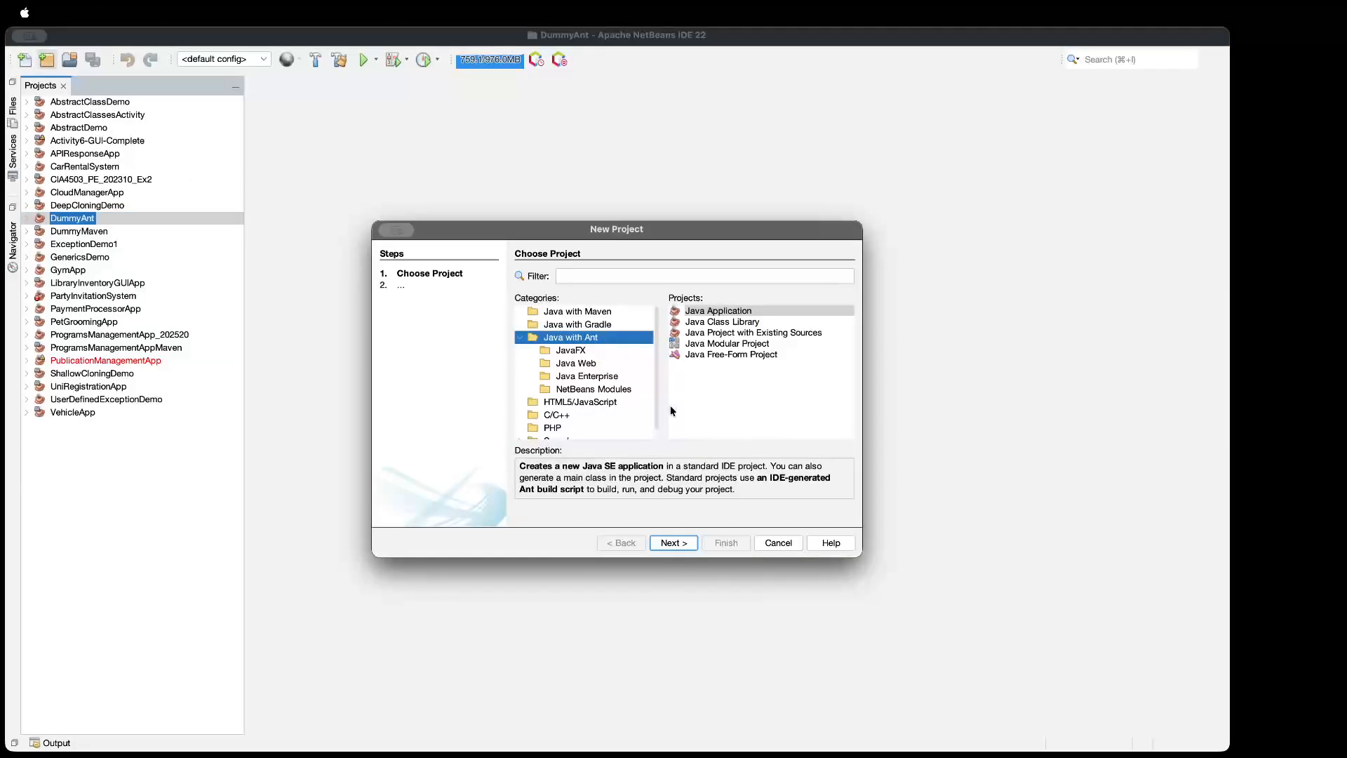
left_click(673, 544)
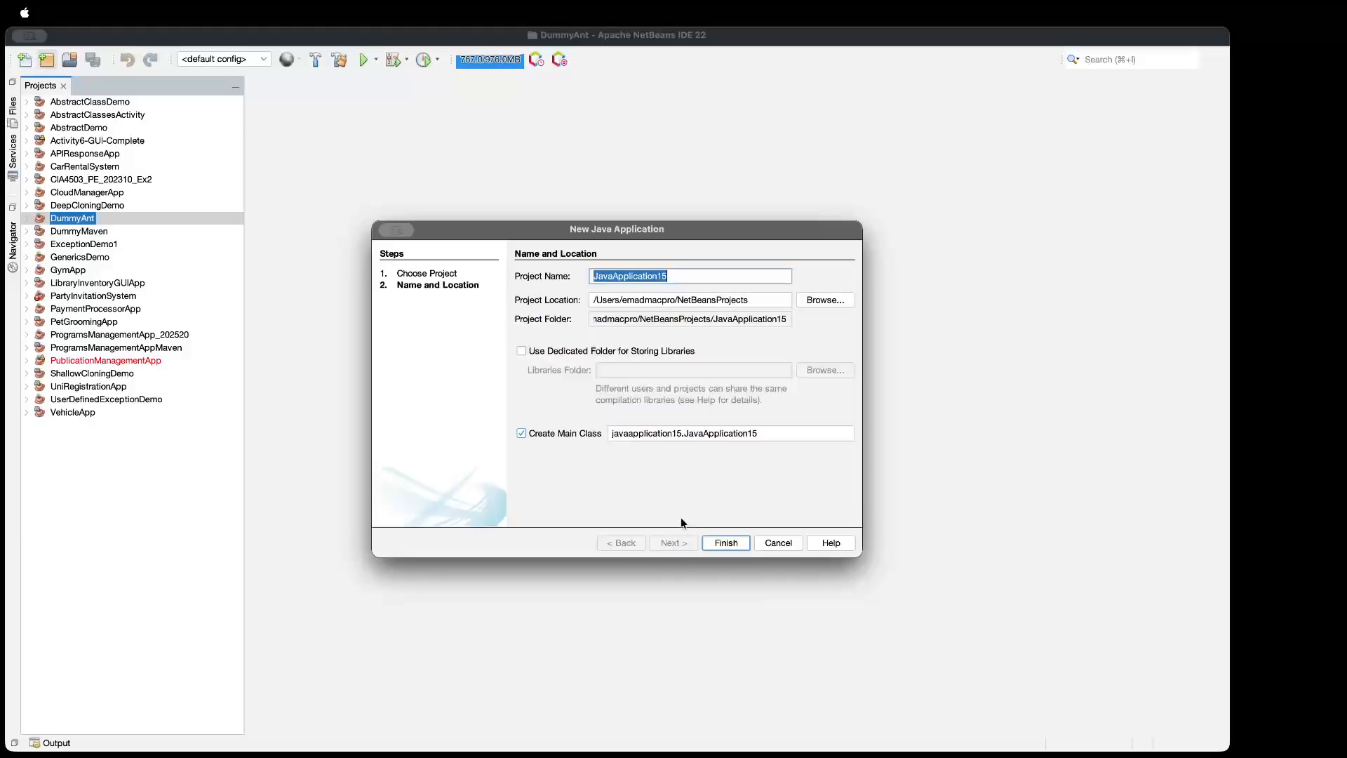
type("Medicl")
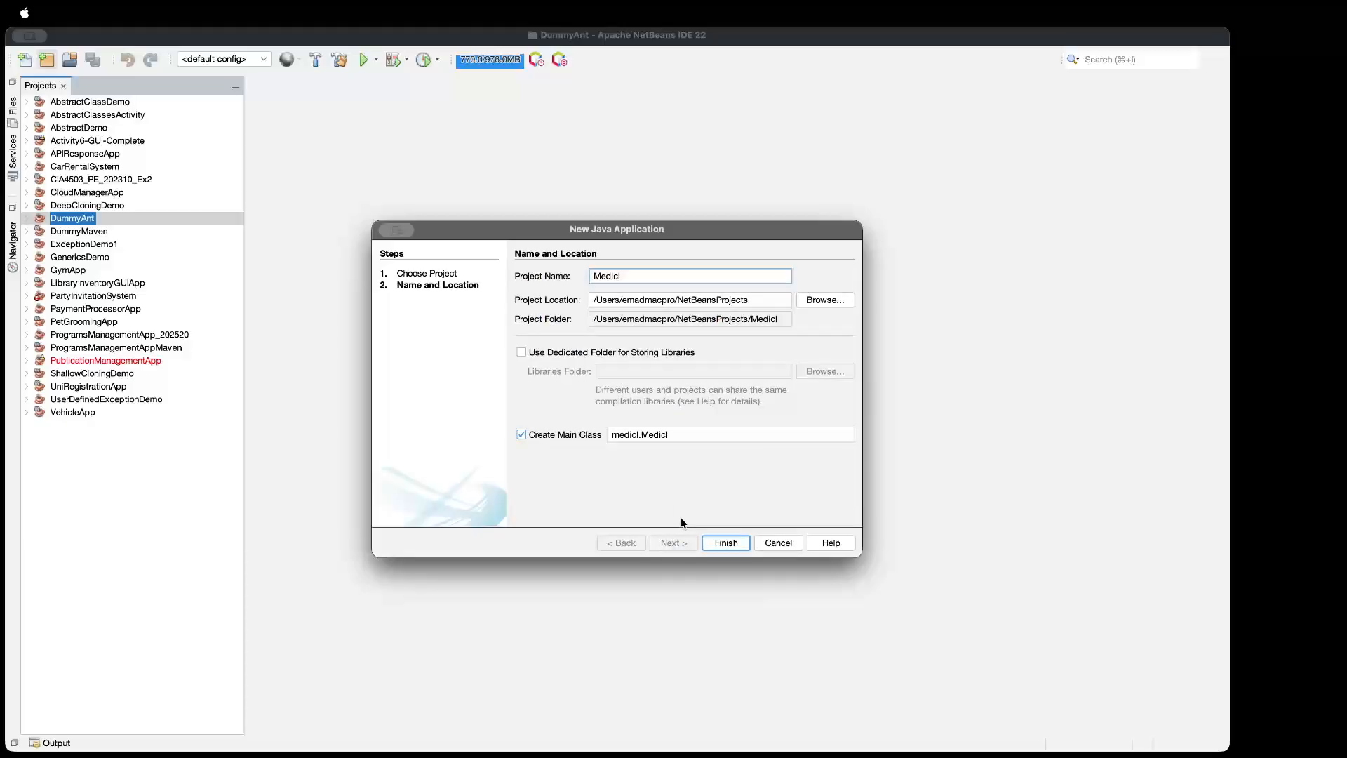
key("BackSpace")
type("alStaffApp")
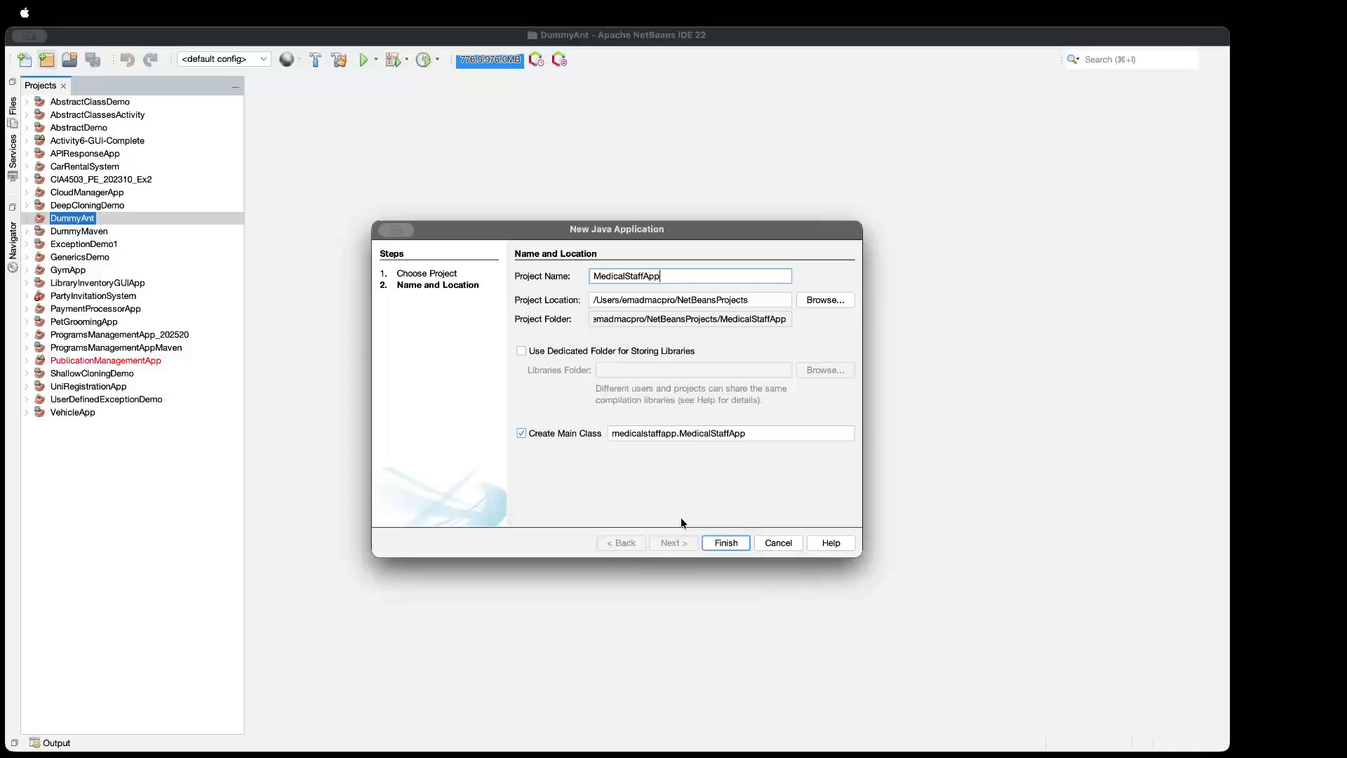
left_click(724, 542)
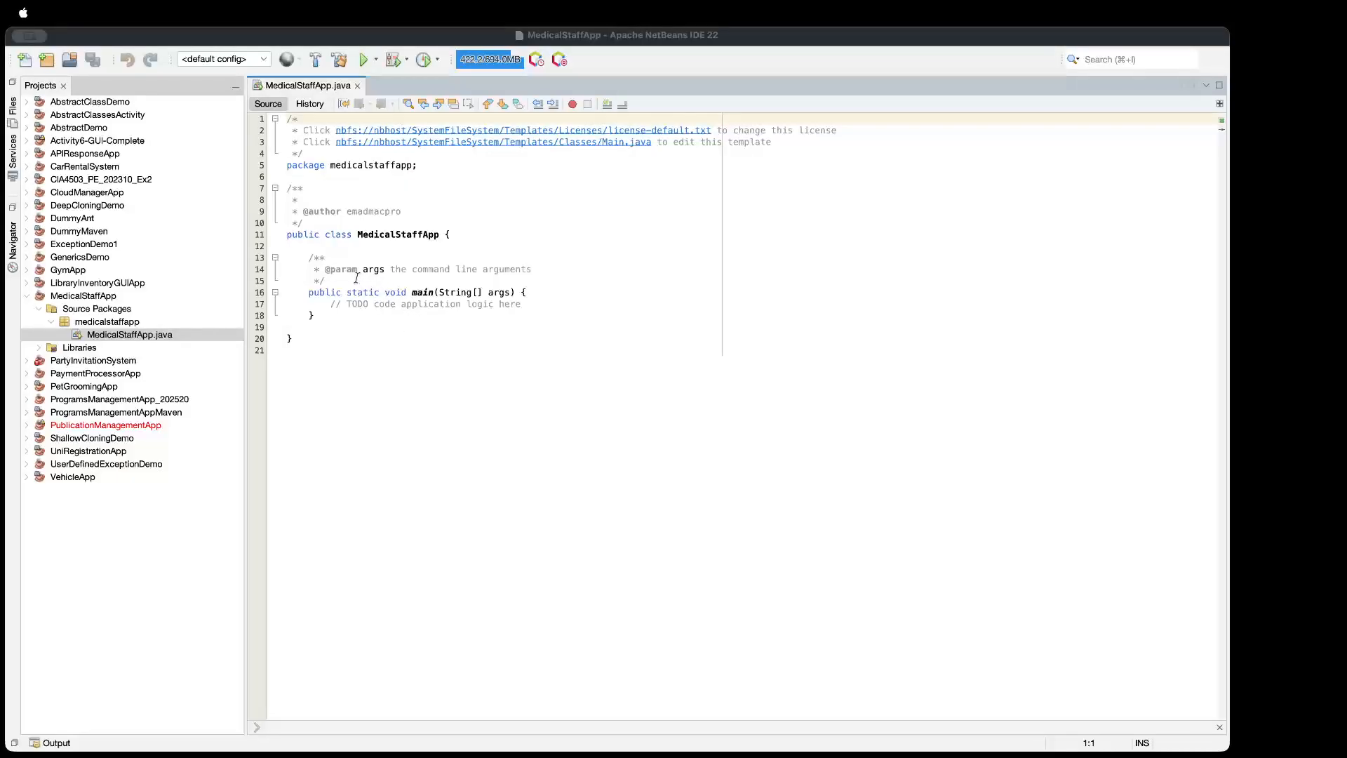
Insert a Javadoc comment block with five empty lines below the MedicalStaffApp class.
left_click(550, 360)
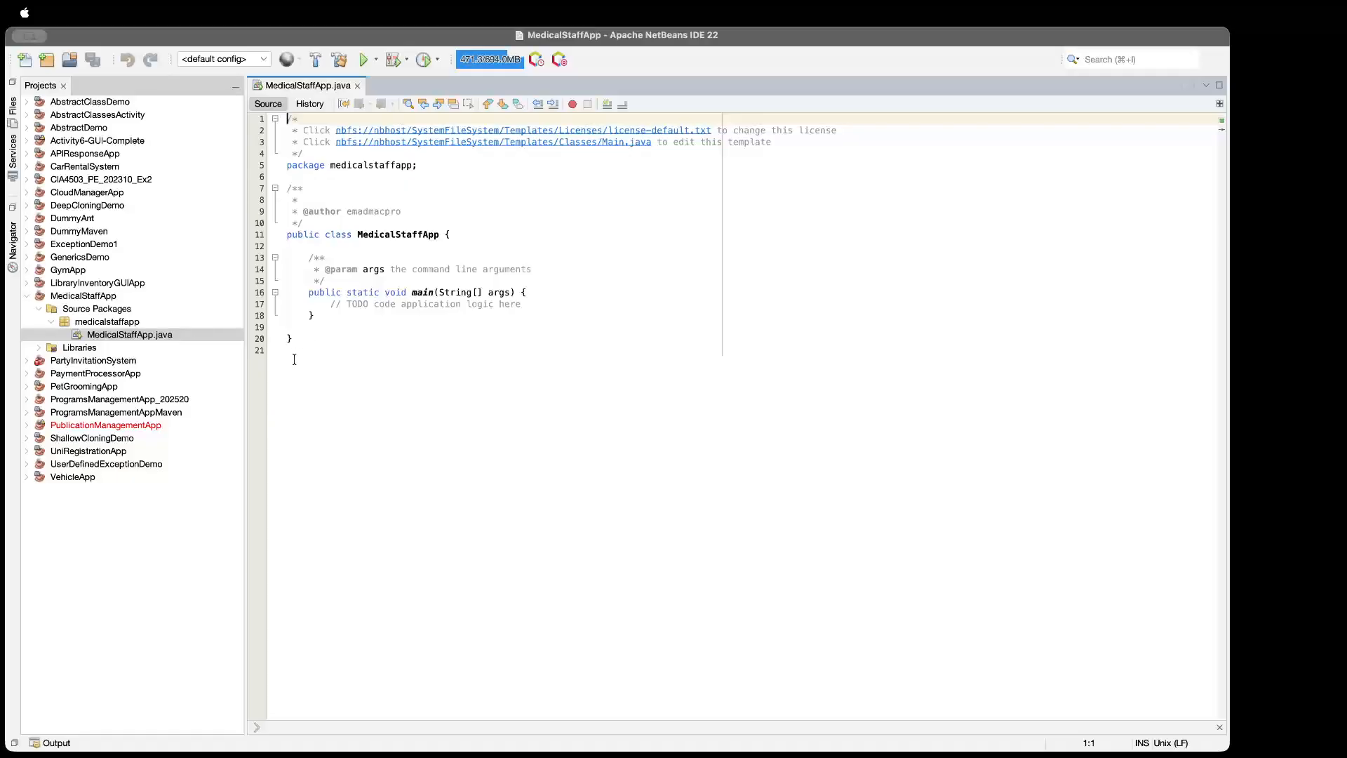
left_click(294, 359)
type("/")
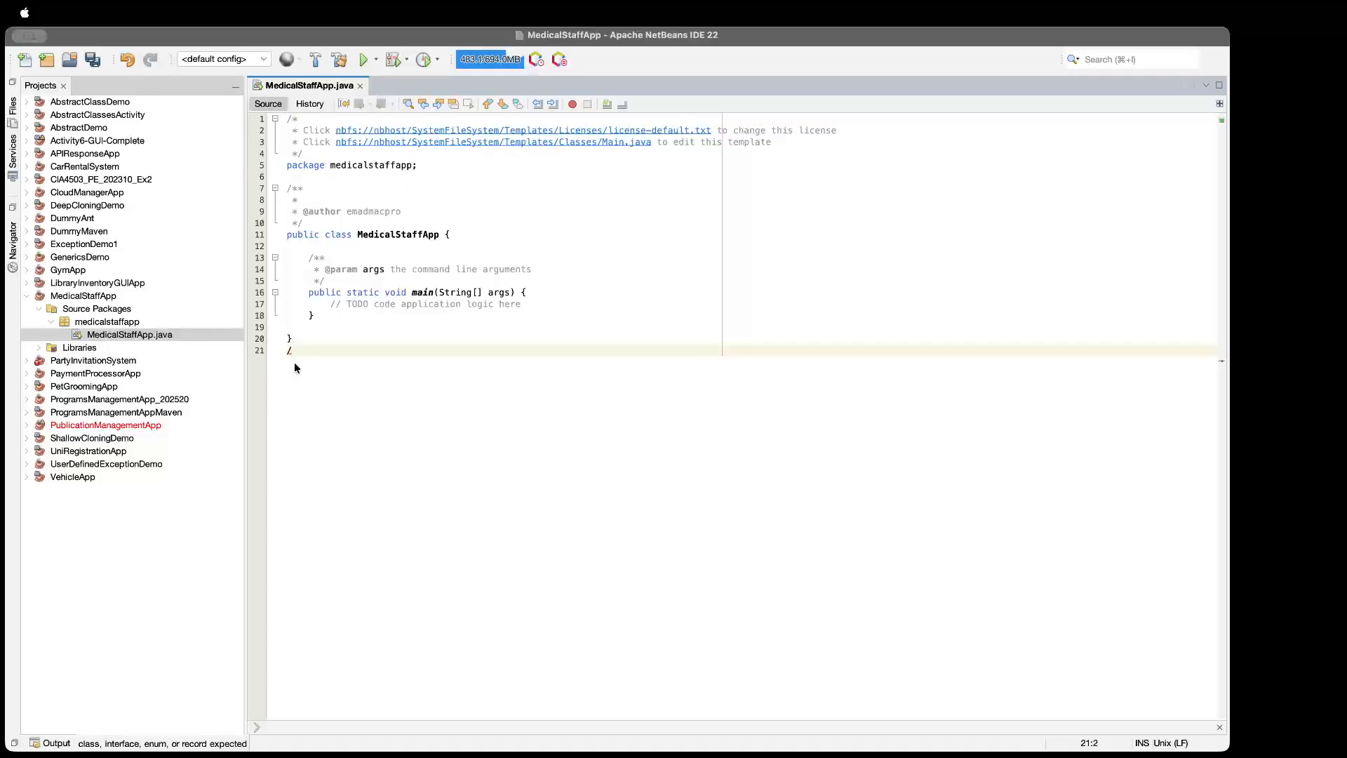
type("*")
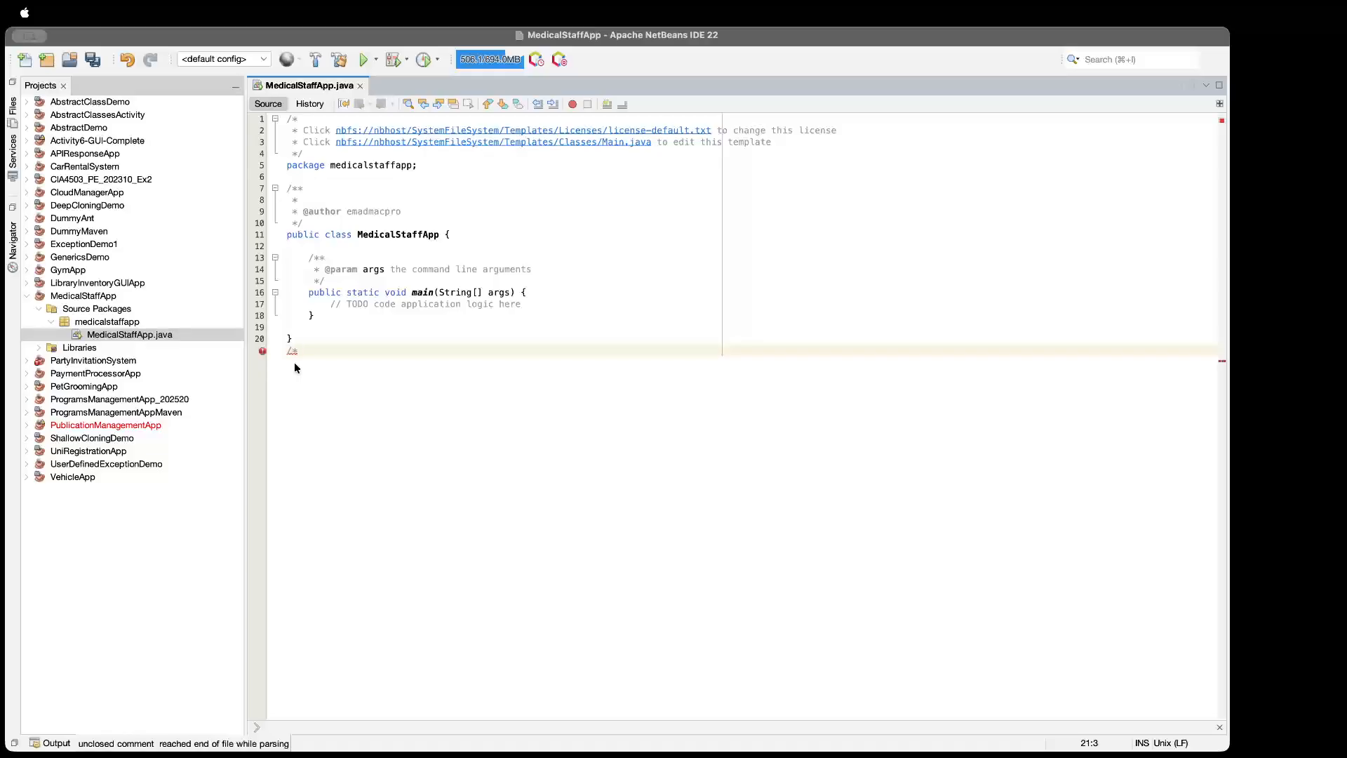
type("*")
key("Return")
key("Return")
key("Return")
key("Return")
key("Return")
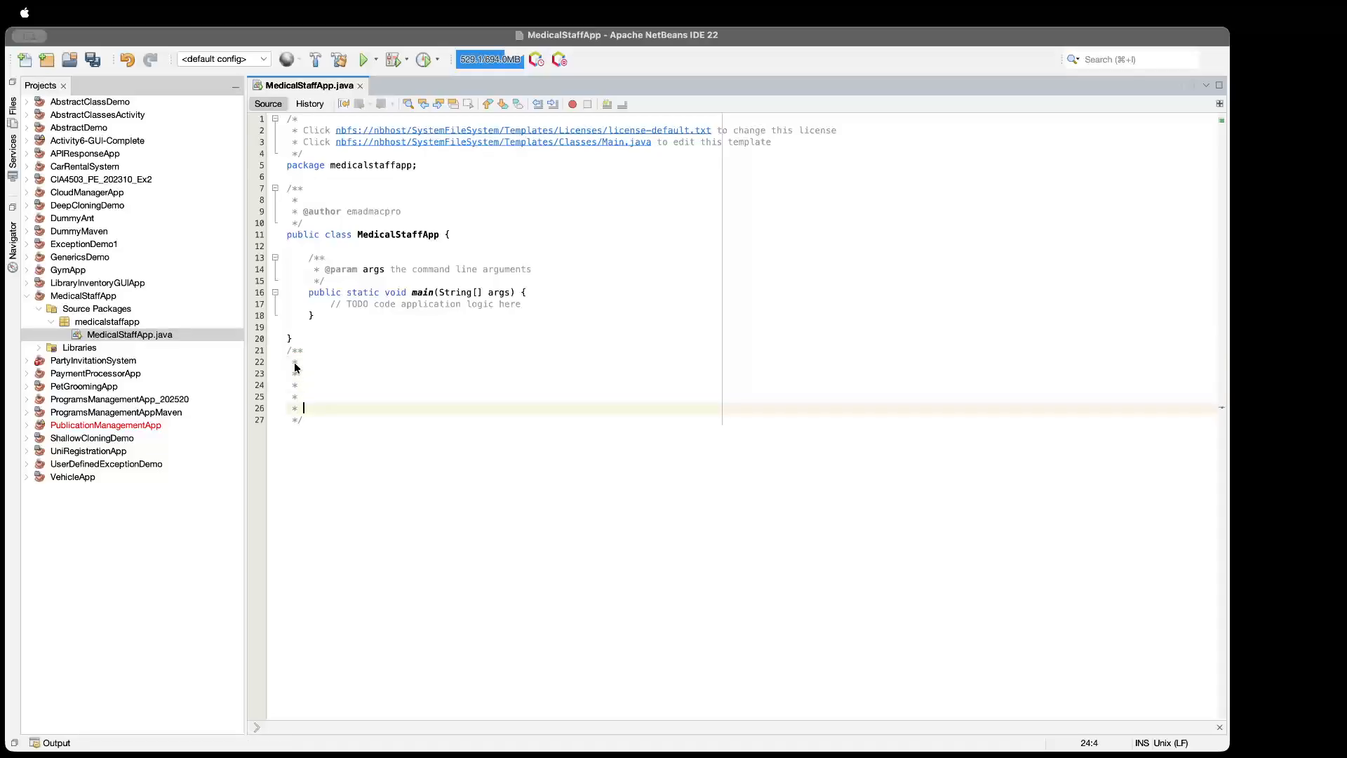
From the comment's first line, list the software required for the lab: SQLite Browser and SQLite JDBC driver with links and purposes, plus NetBeans.
key("Up")
key("Up")
key("Up")
key("Up")
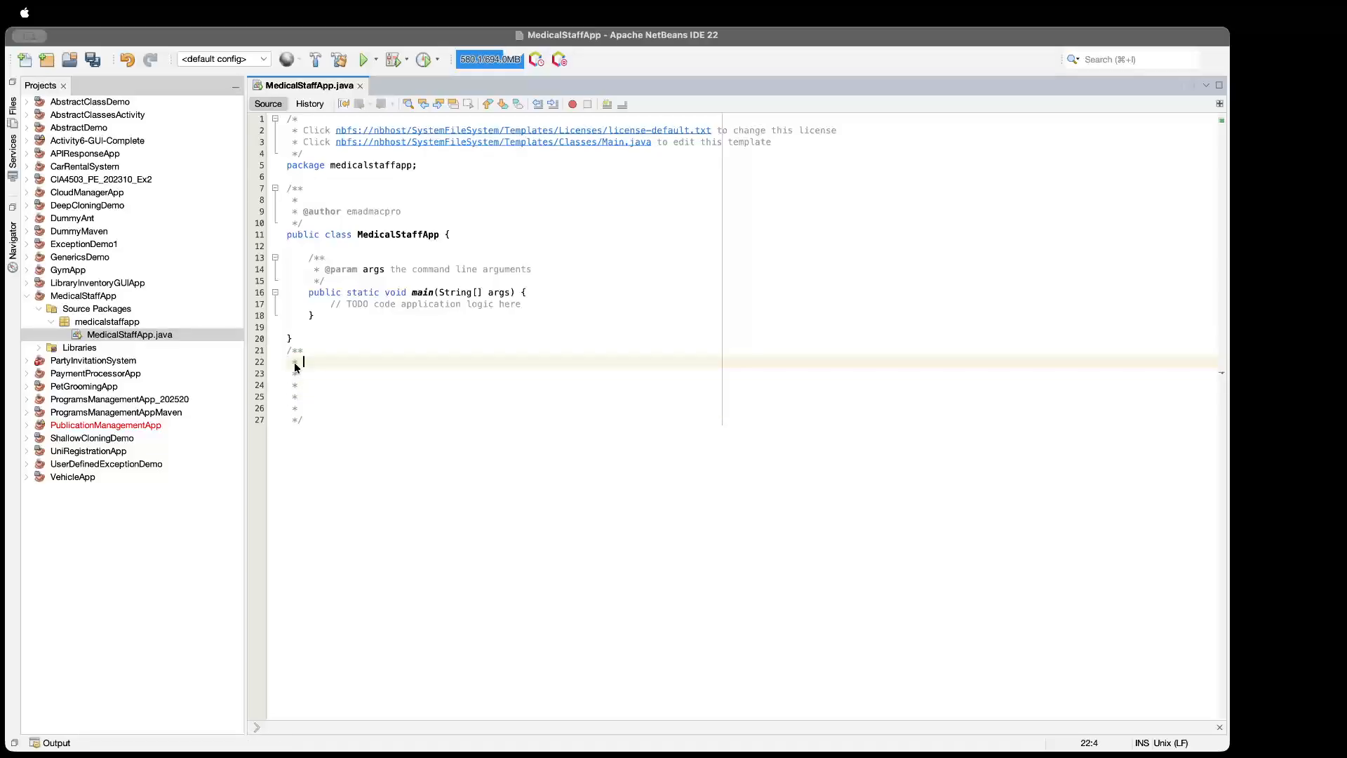
type("Software Required for this lab. •\tSQLite Browser from  https://sqlitebrowser.org/dl/ - this allows us to create SQLite database, tables and run SQL statements •\tSQLite JDBC driver - https://github.com/xerial/sqlite-jdbc/releases - this allows our Java code to connect to the SQLite database •\tNetBeans")
key("Up")
key("Up")
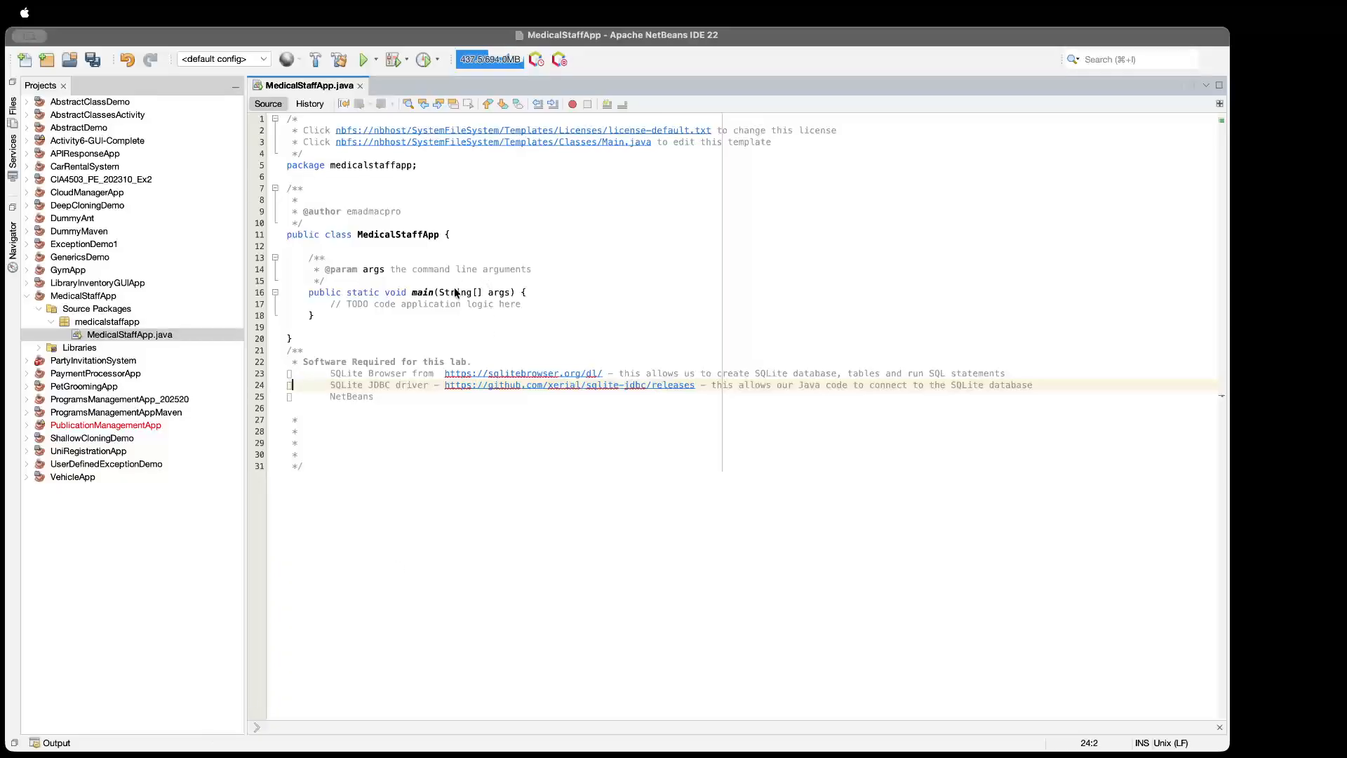
Switch to DB Browser for SQLite and start a new database with the file name medicalStaffdb.
key("super+Tab")
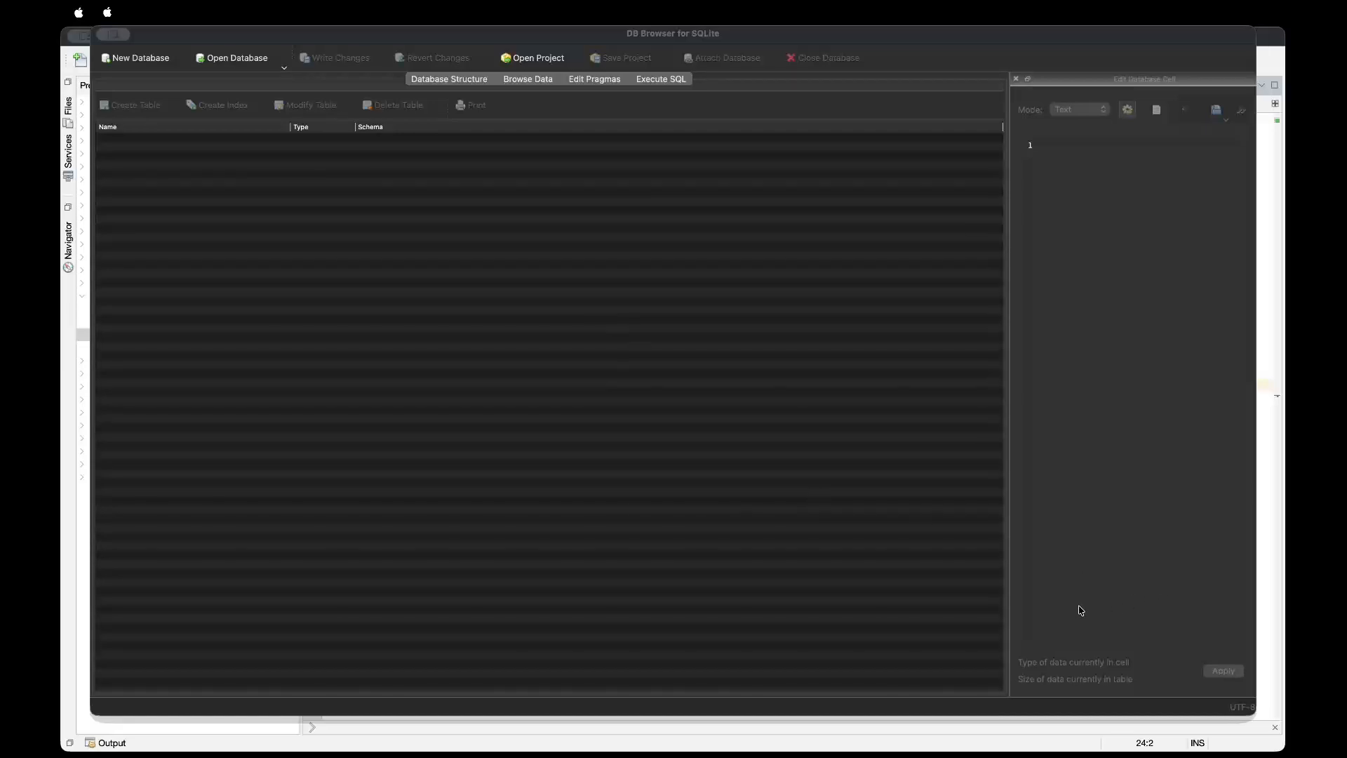
left_click(742, 423)
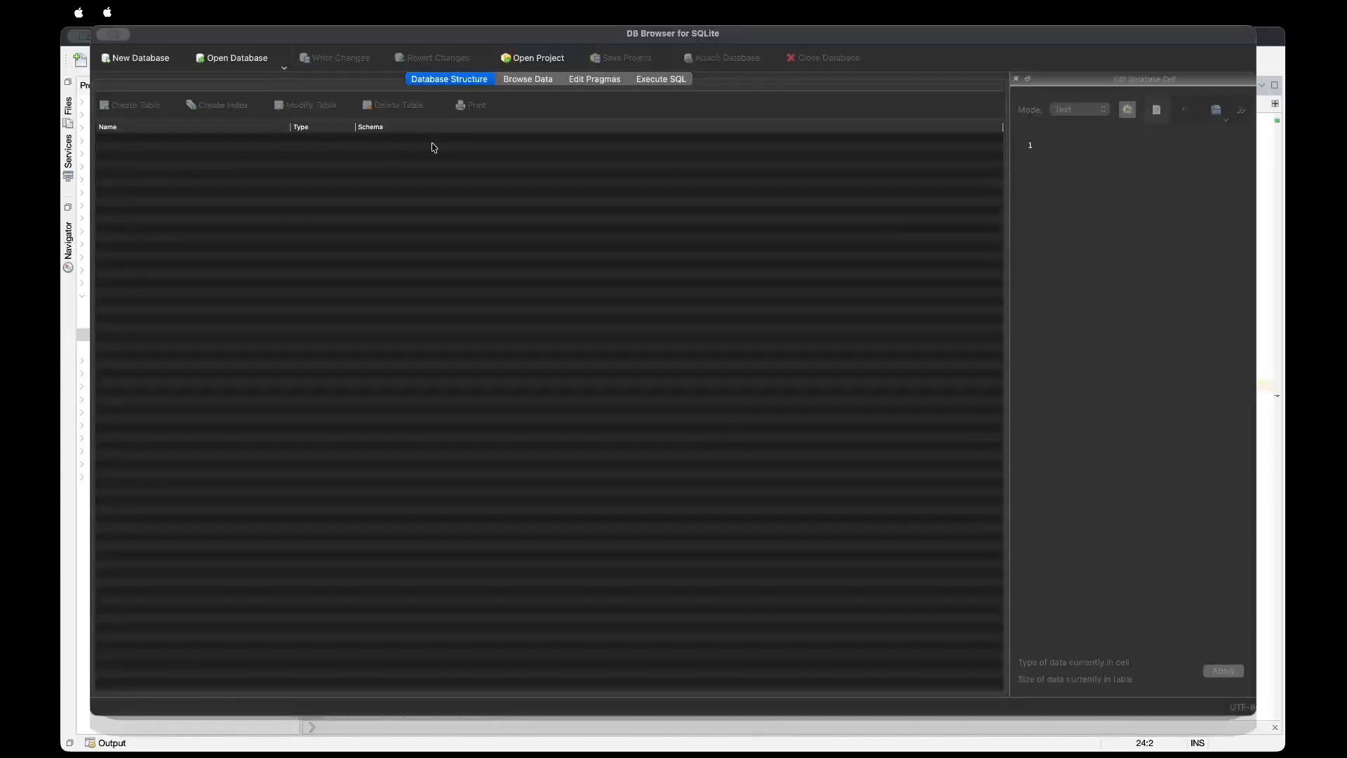
left_click(144, 58)
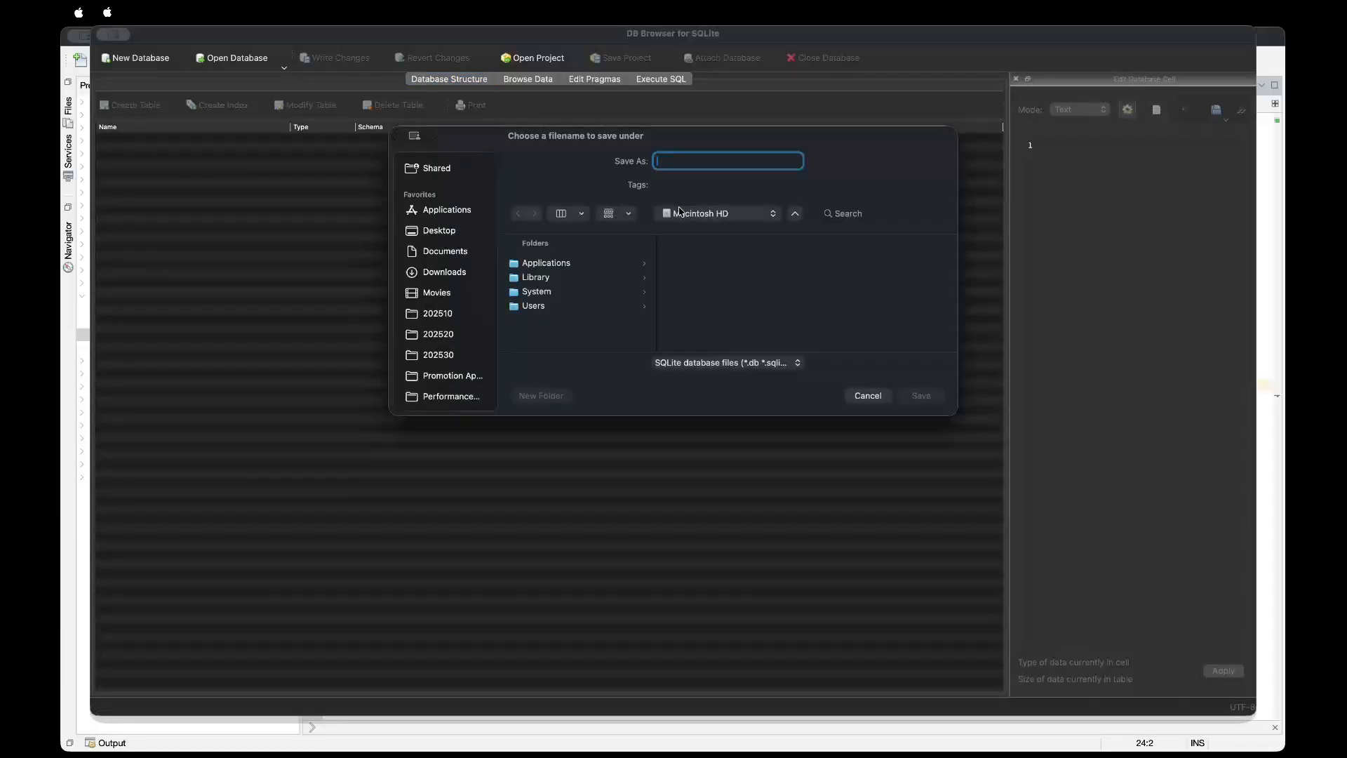
type("medical")
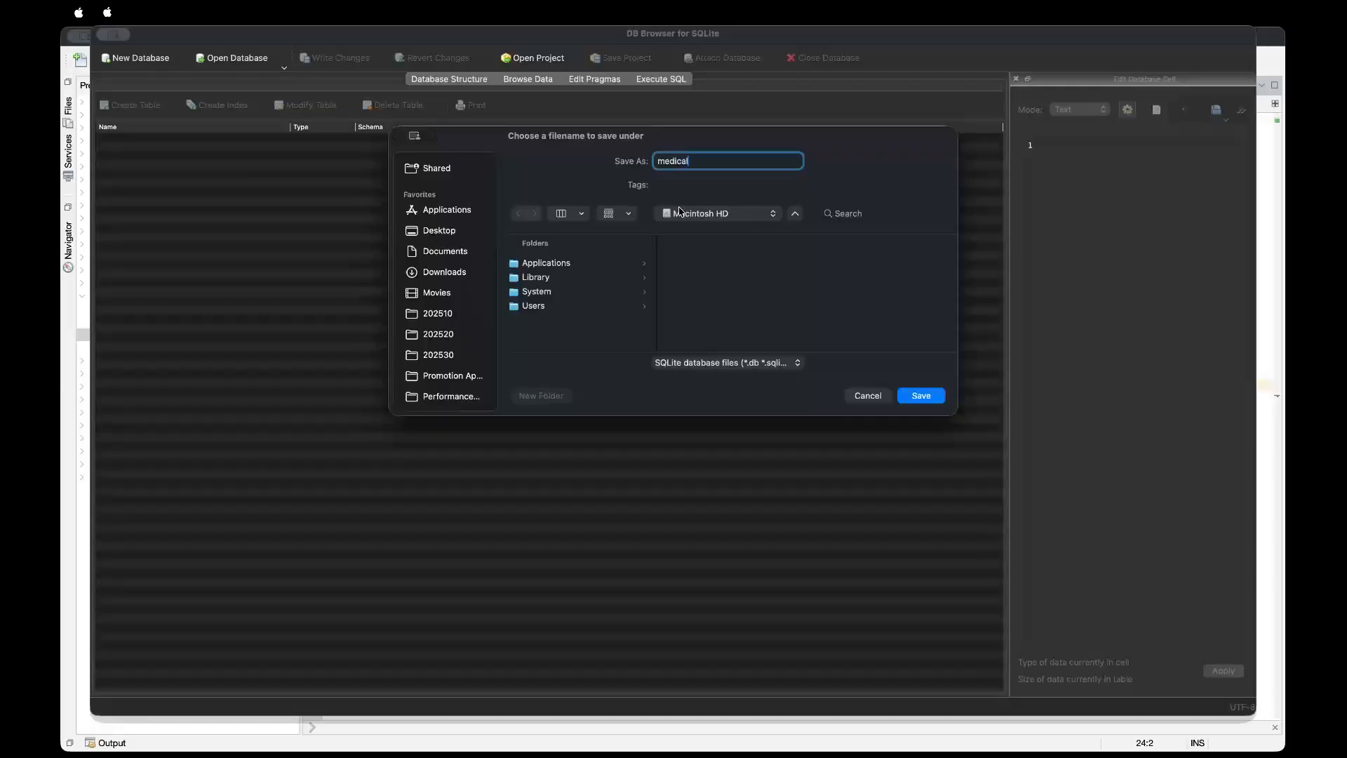
type("Staffdb")
Save the new database in the MedicalStaffApp project folder inside NetBeansProjects in the user's home folder.
left_click(554, 307)
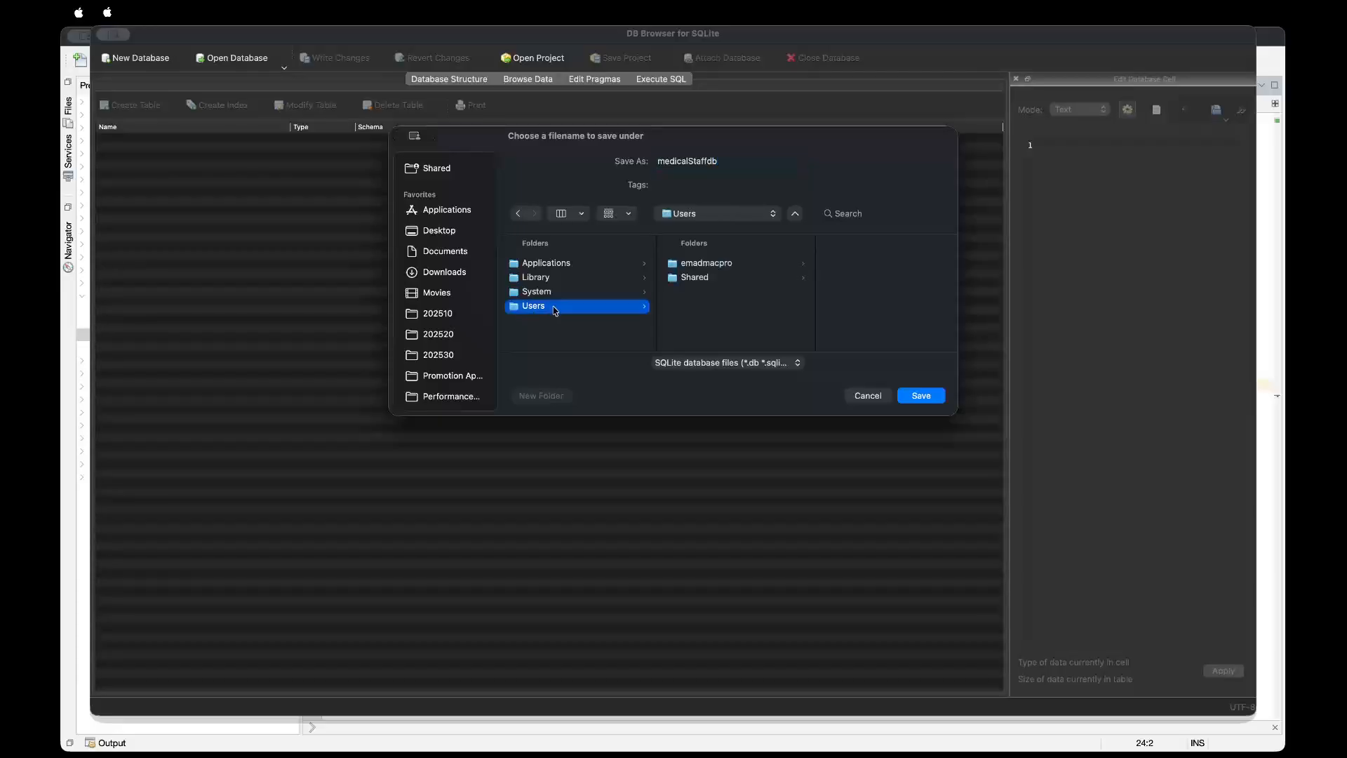
left_click(698, 265)
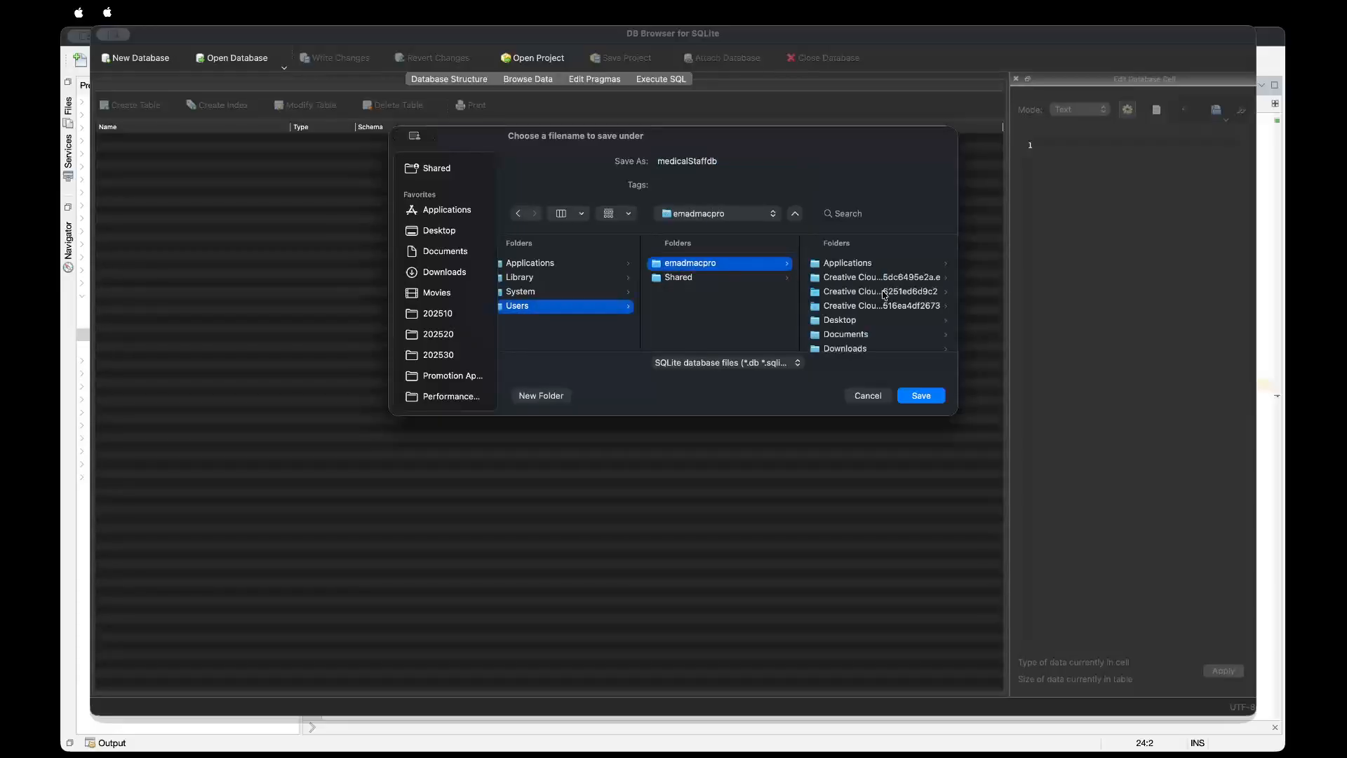
scroll(883, 295, "down", 3)
left_click(860, 271)
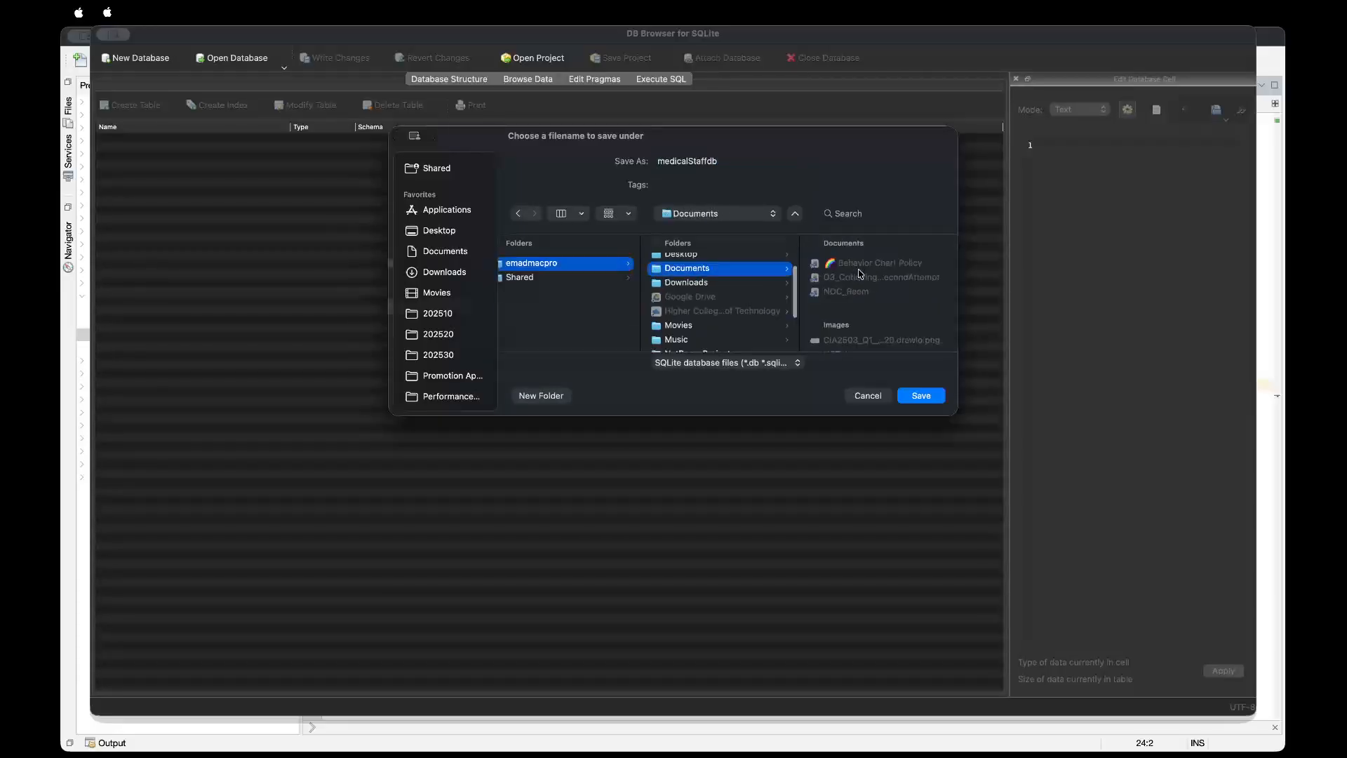
scroll(693, 286, "down", 4)
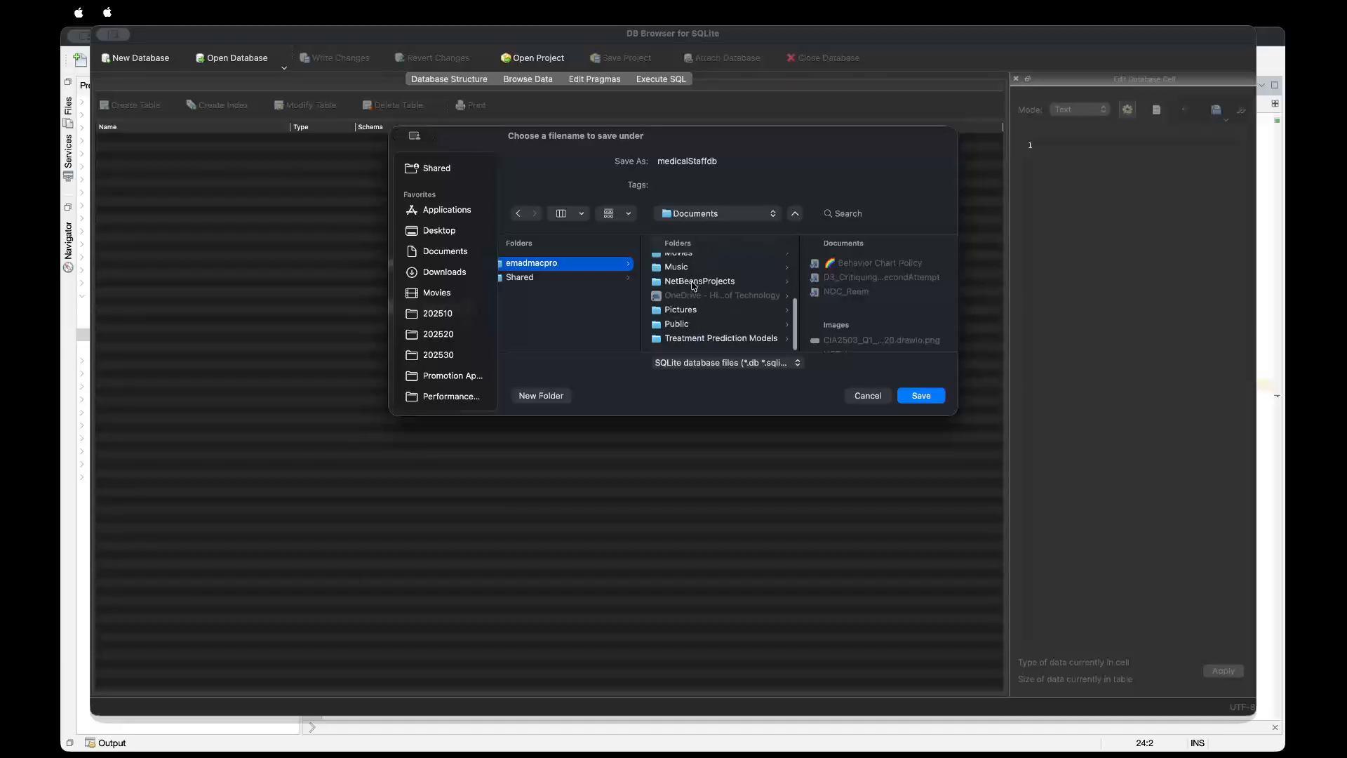
left_click(694, 283)
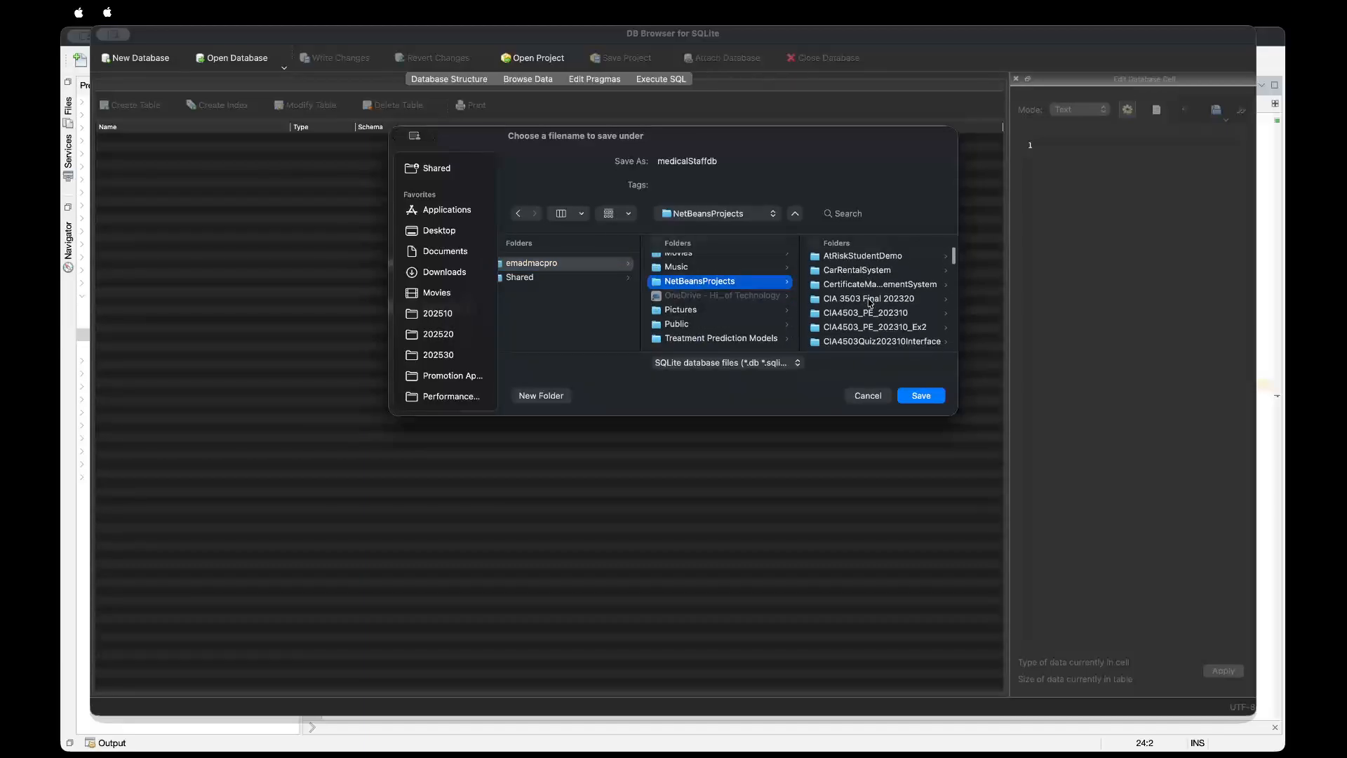
scroll(871, 302, "down", 2)
scroll(870, 303, "down", 5)
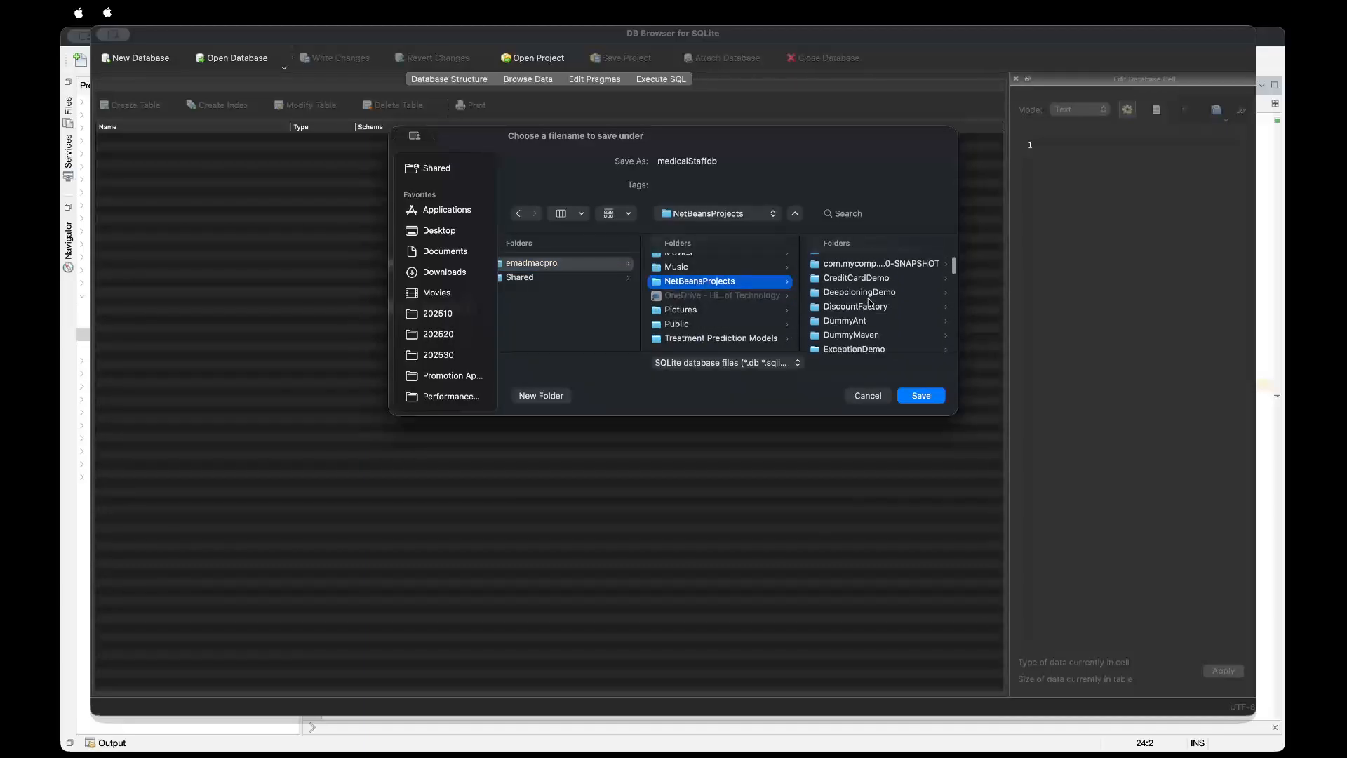
scroll(870, 303, "down", 10)
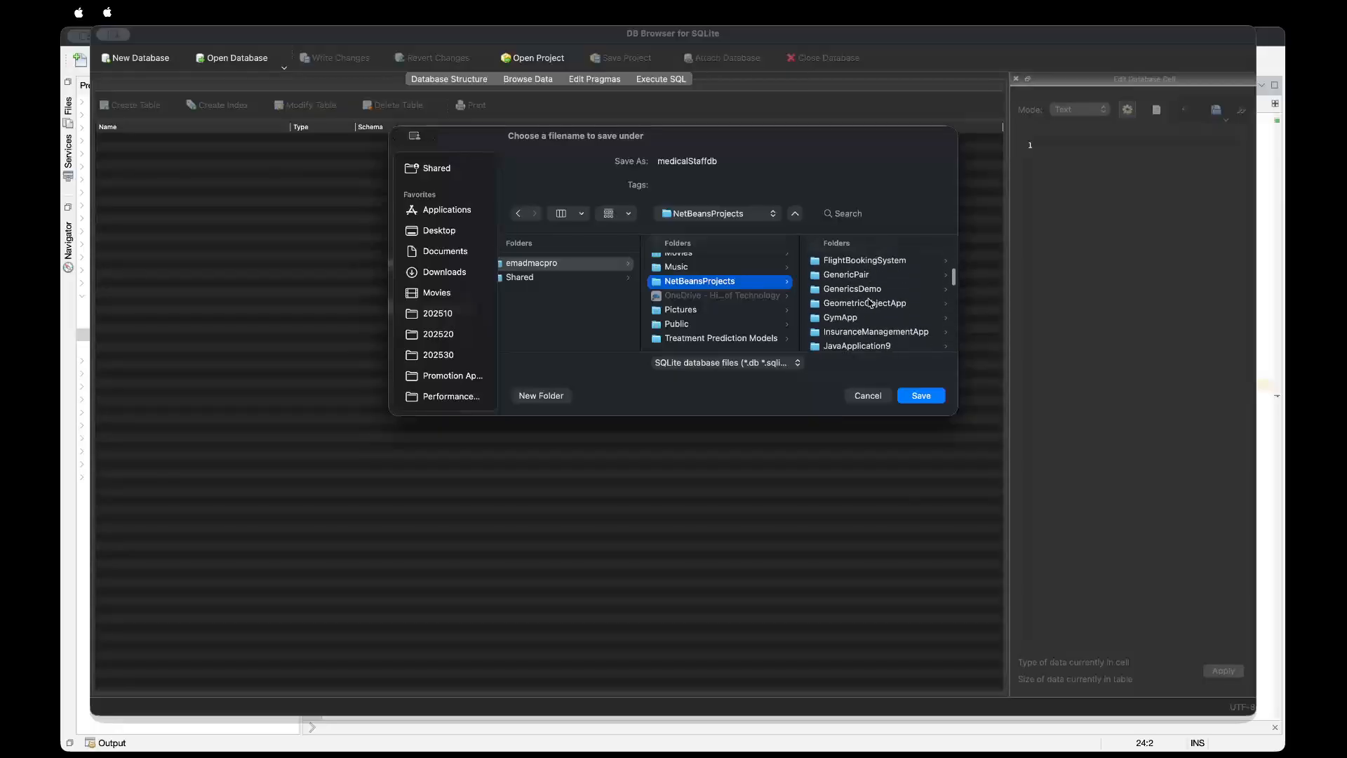
scroll(870, 302, "down", 3)
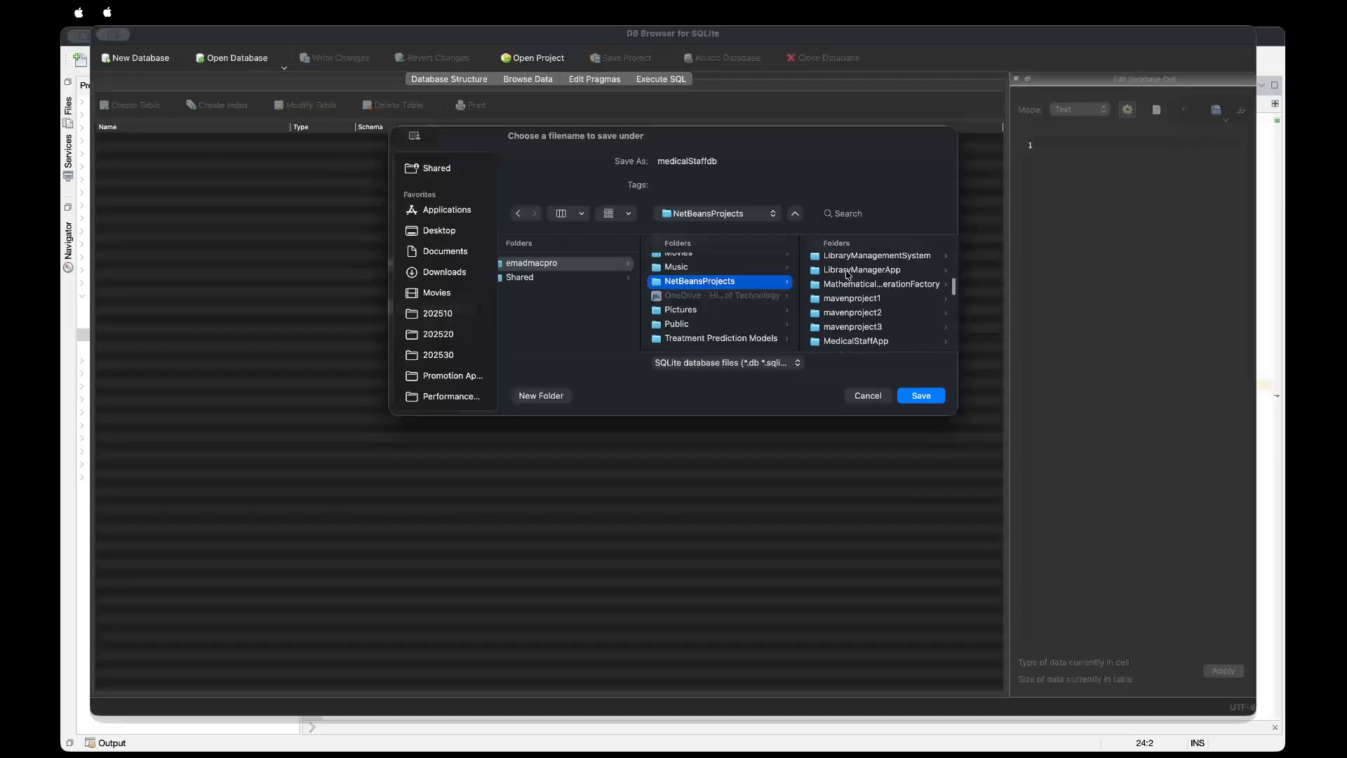
scroll(850, 300, "down", 3)
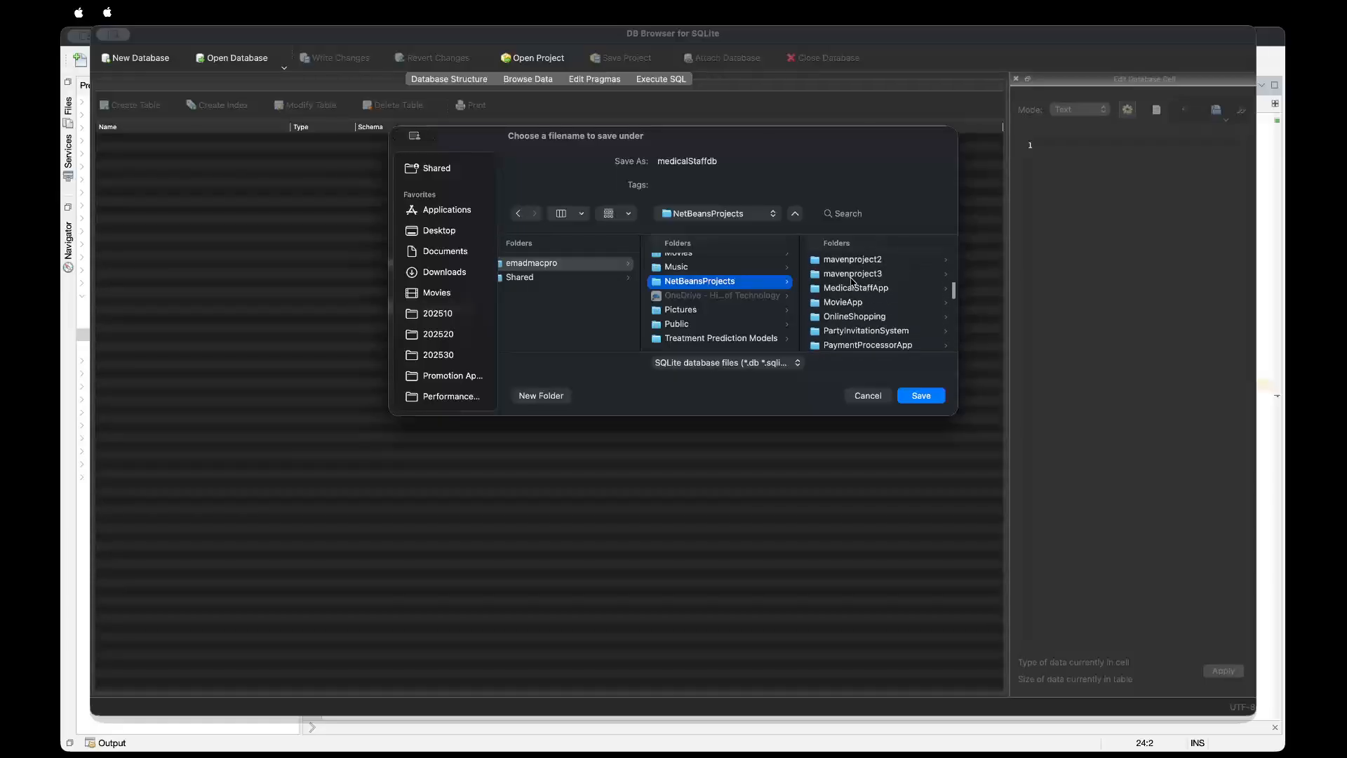
left_click(848, 289)
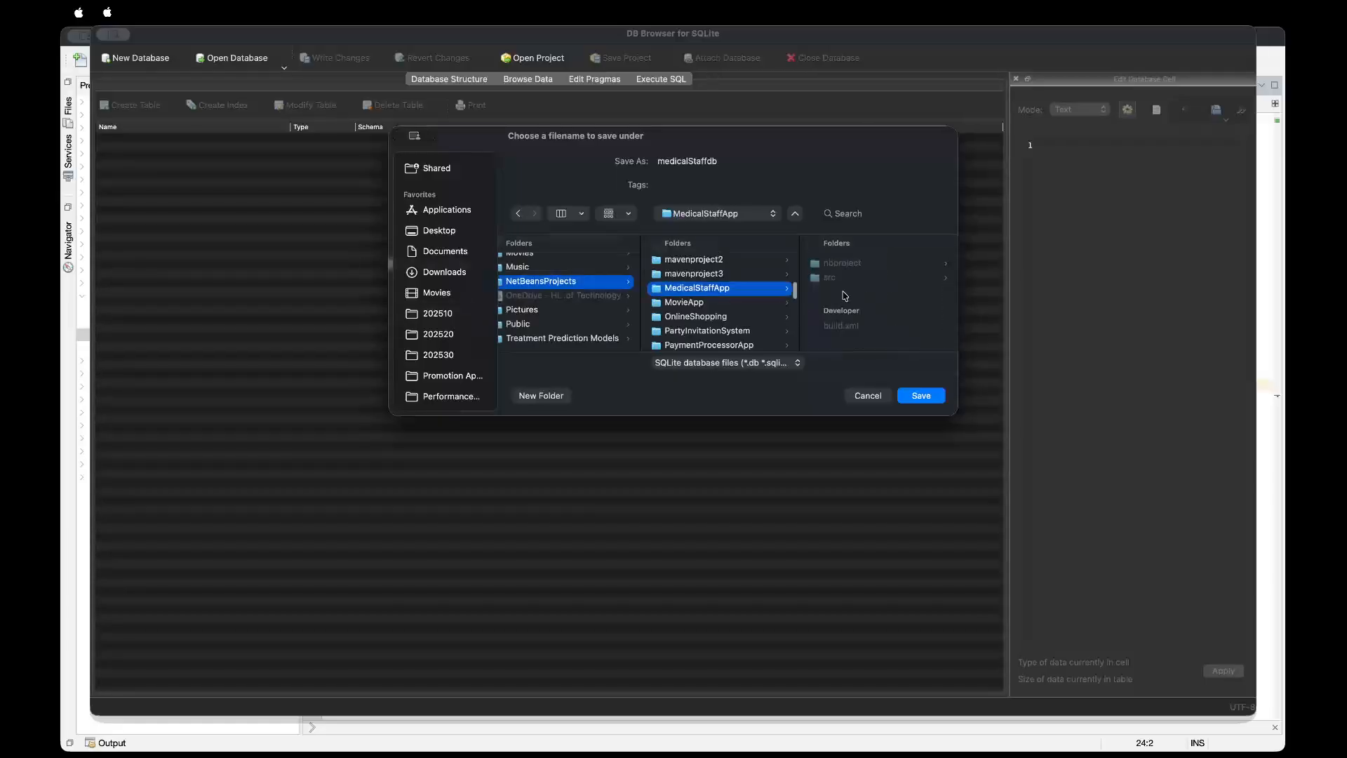
left_click(922, 395)
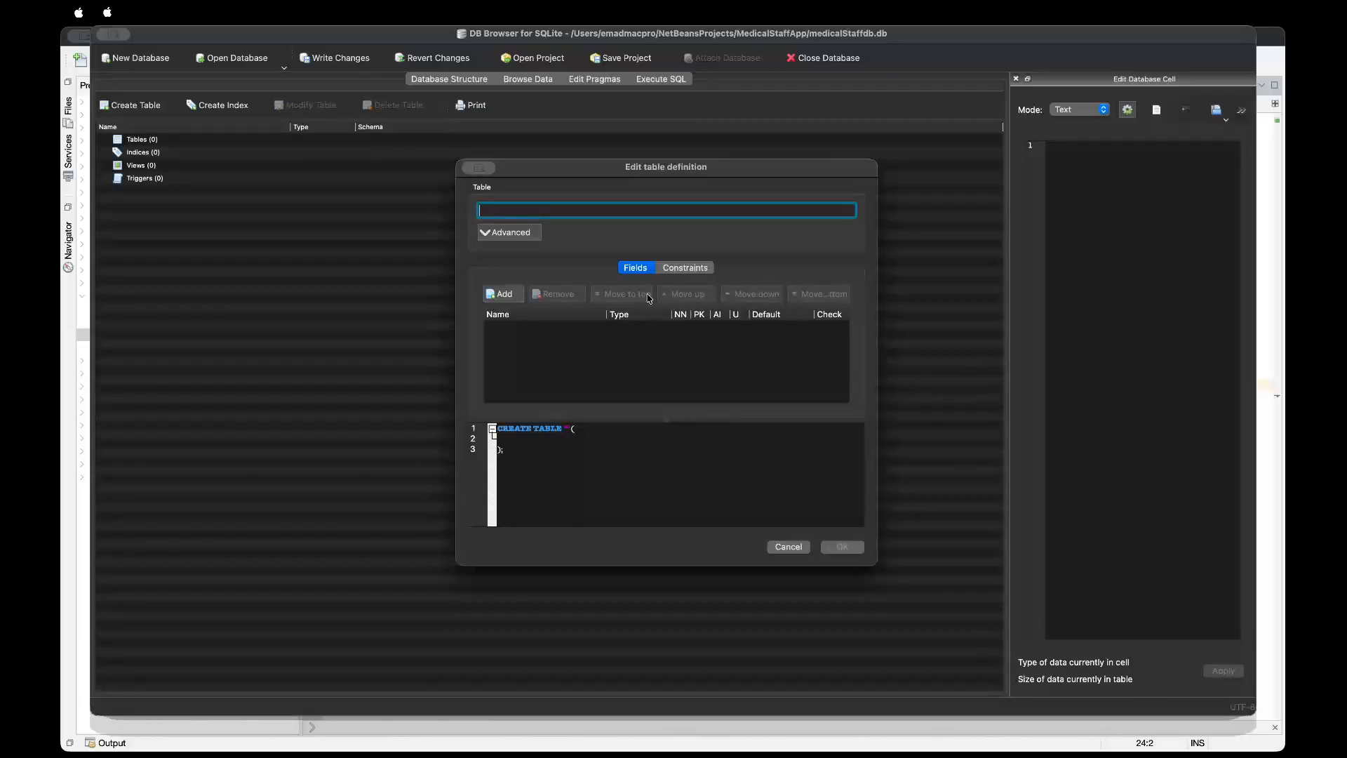
Name the new table Department and add an id field of type TEXT as its primary key.
type("Department")
left_click(498, 295)
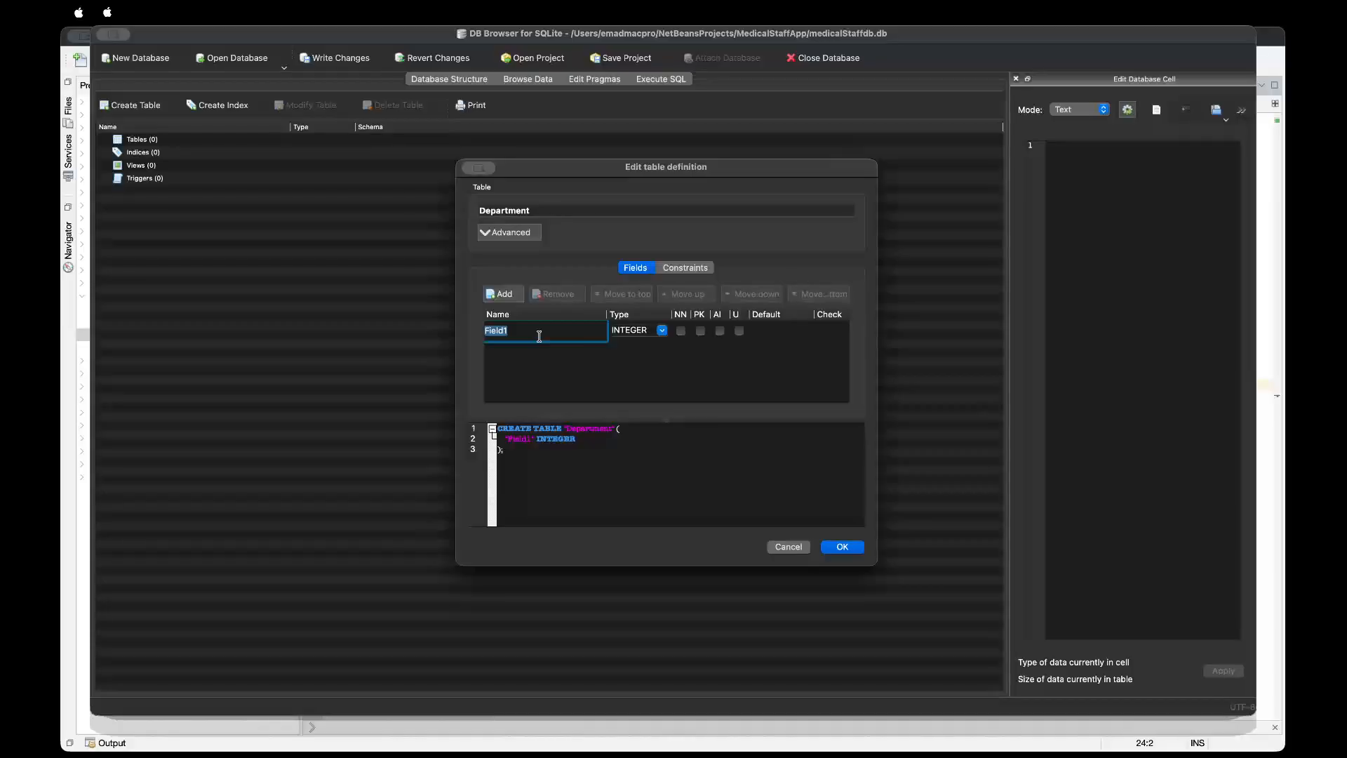
type("id")
left_click(662, 331)
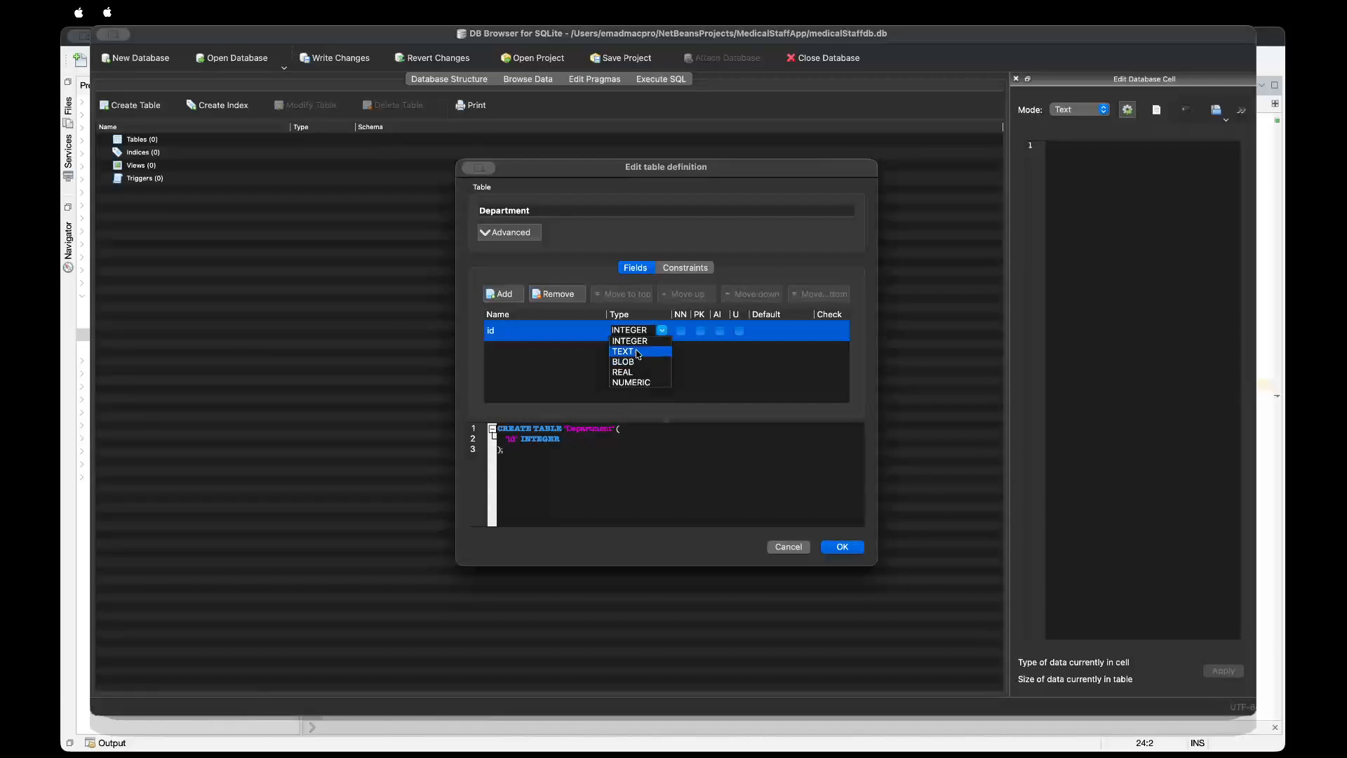
left_click(631, 351)
left_click(701, 333)
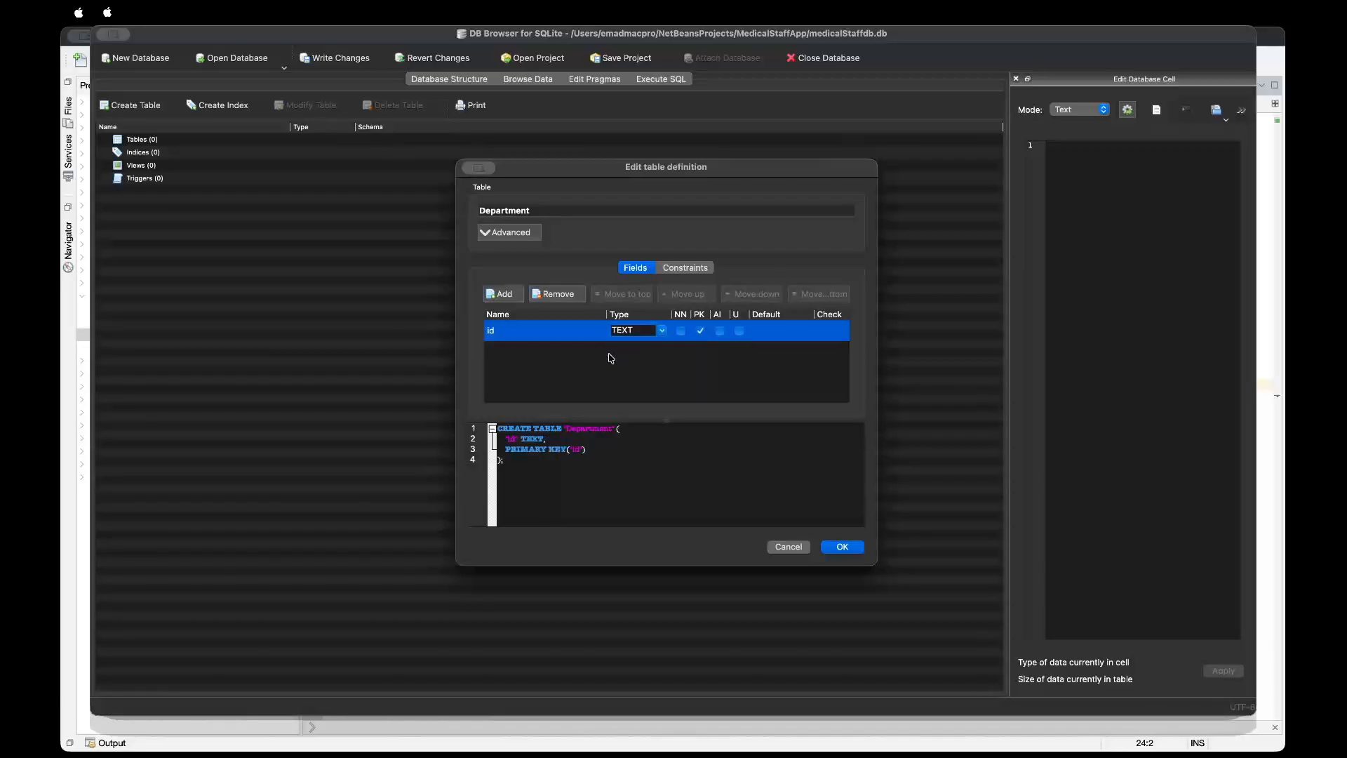
Add a name field of type TEXT to the Department table and make it not null.
left_click(499, 295)
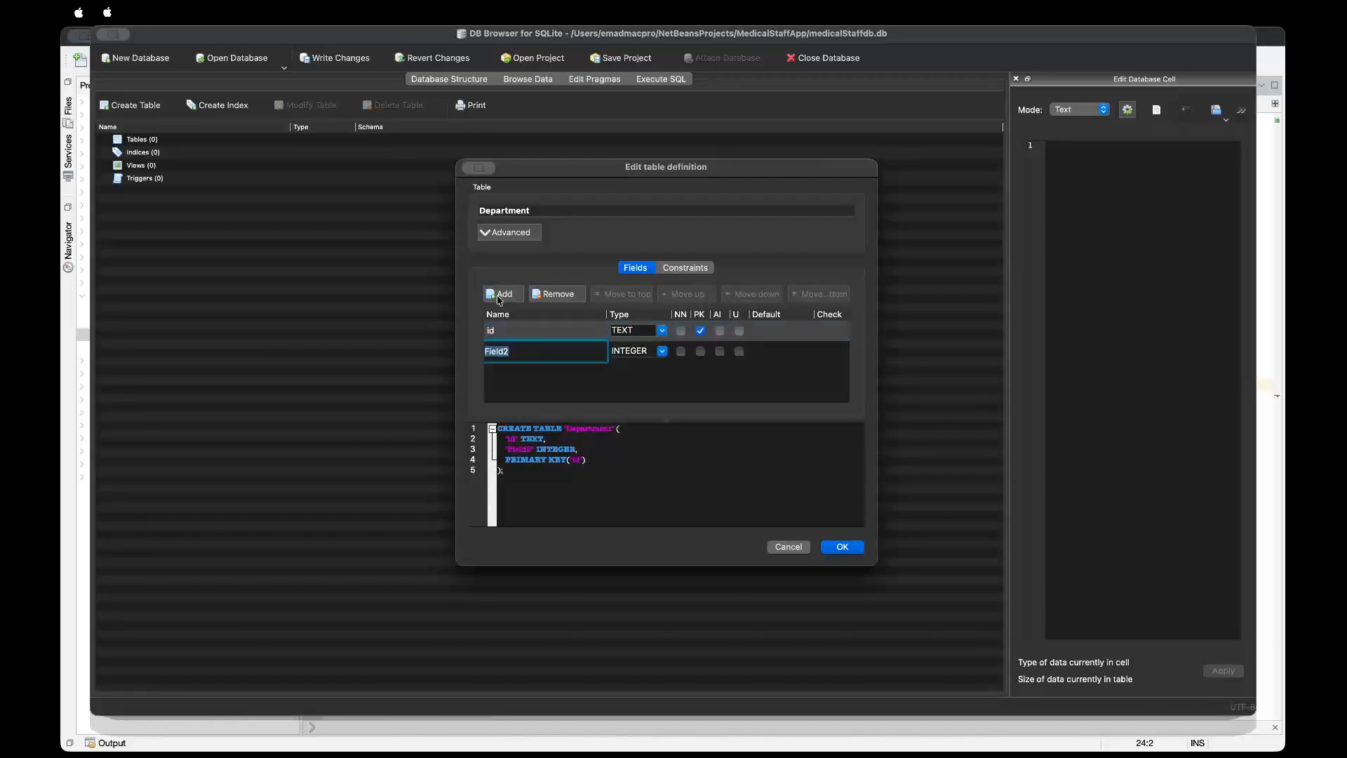
type("name")
left_click(662, 351)
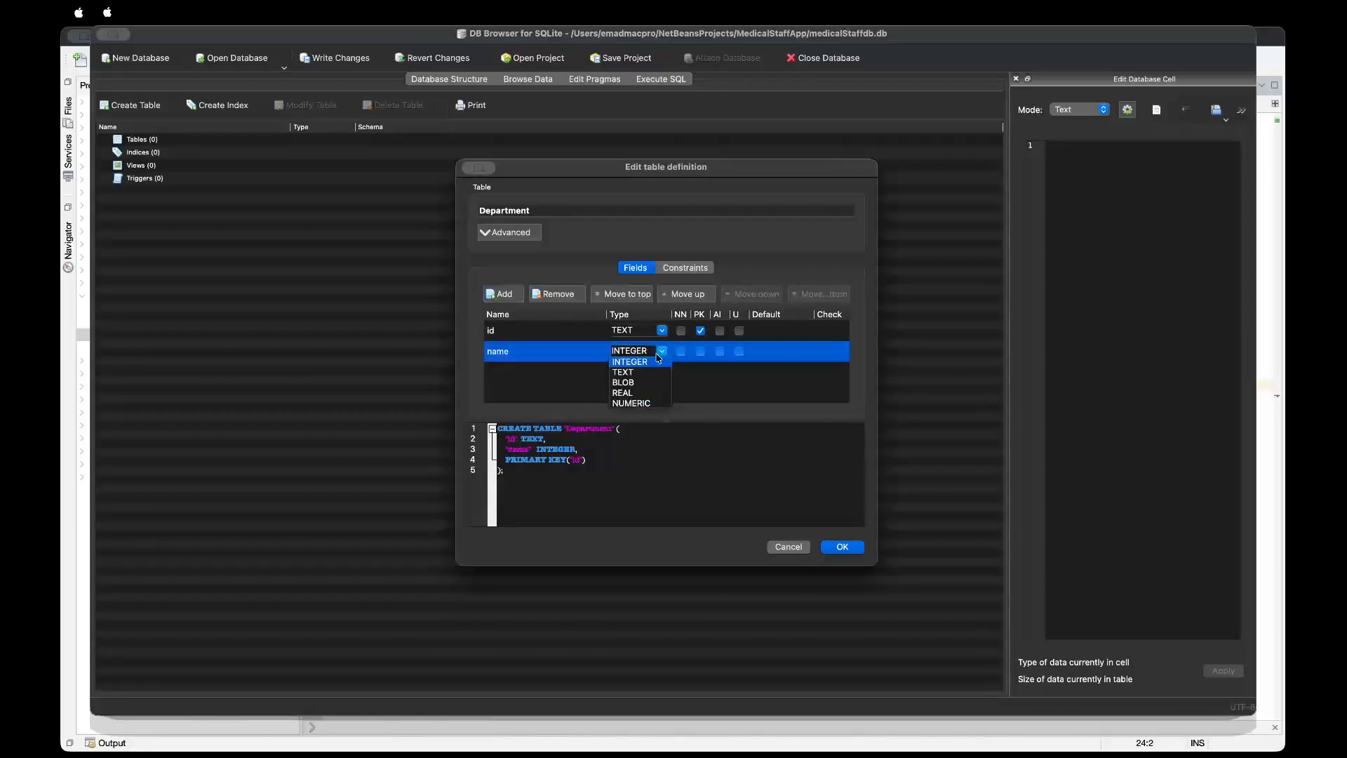
left_click(638, 373)
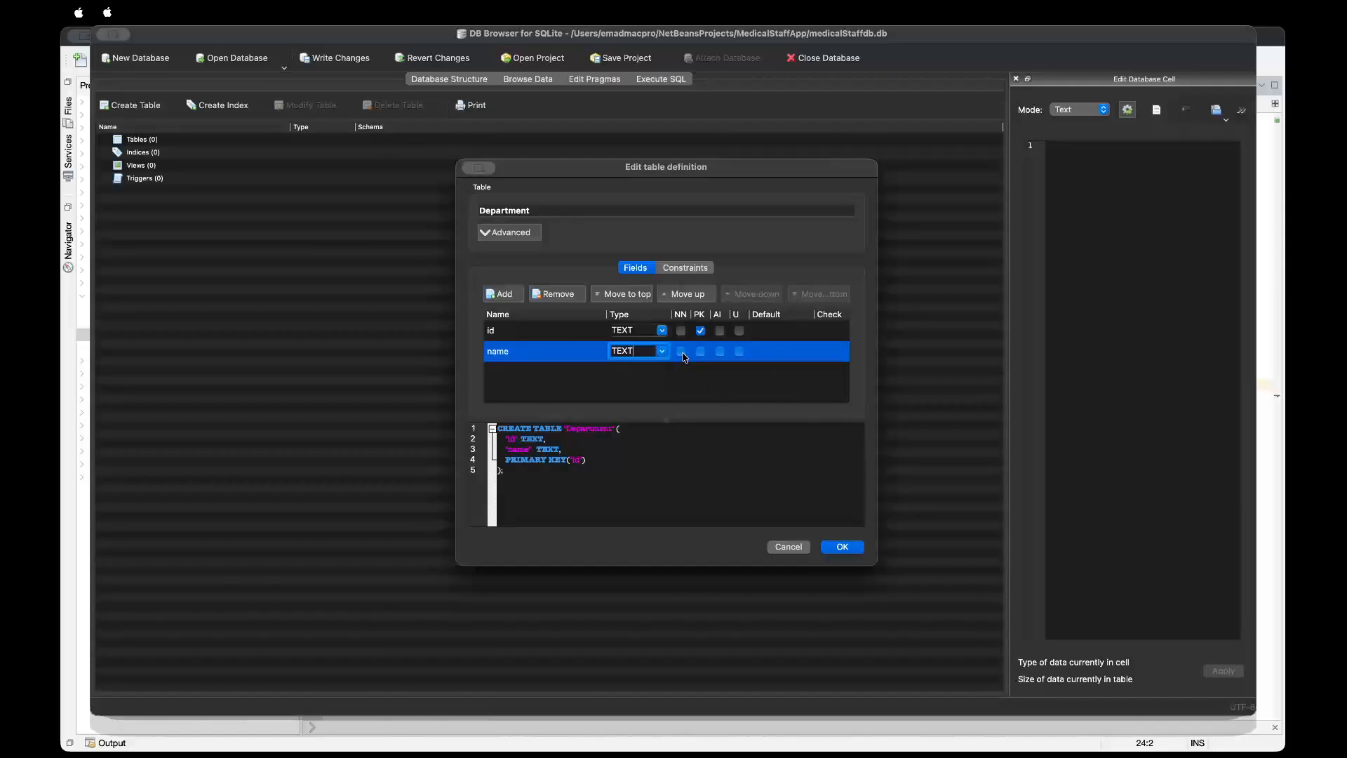
left_click(682, 352)
Add a building field to the Department table and choose BLOB as its type.
left_click(501, 296)
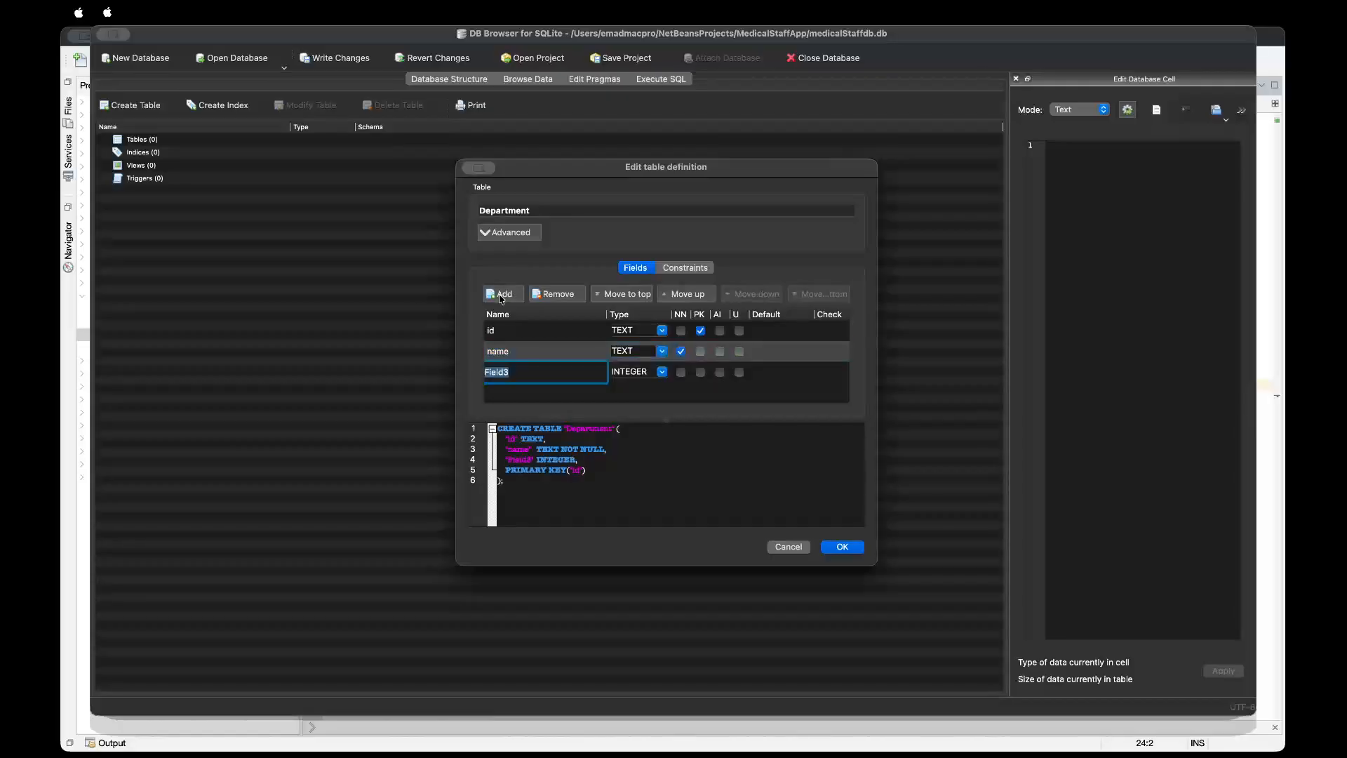
type("bui")
left_click(662, 372)
left_click(639, 403)
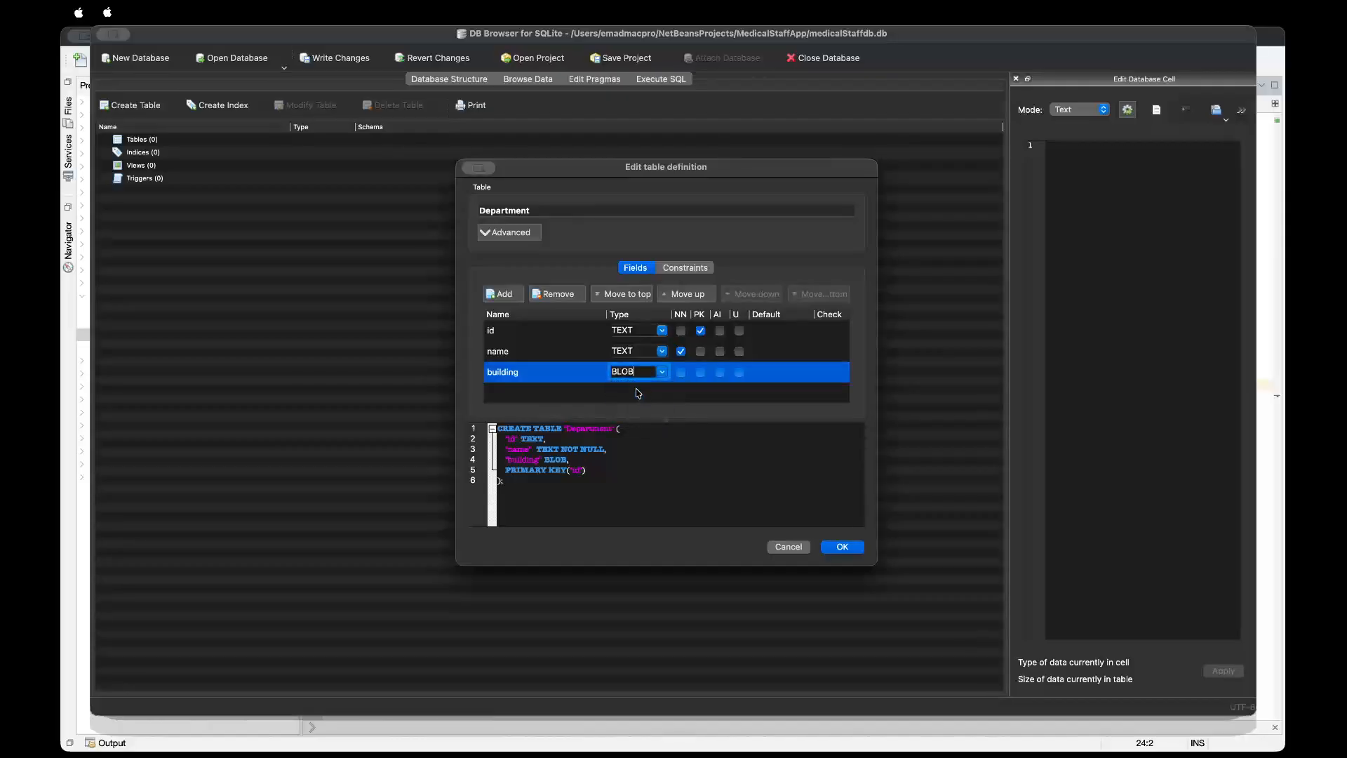
Set the building field's type to TEXT in the Department table.
left_click(662, 373)
left_click(630, 394)
scroll(785, 350, "right", 5)
scroll(614, 336, "left", 6)
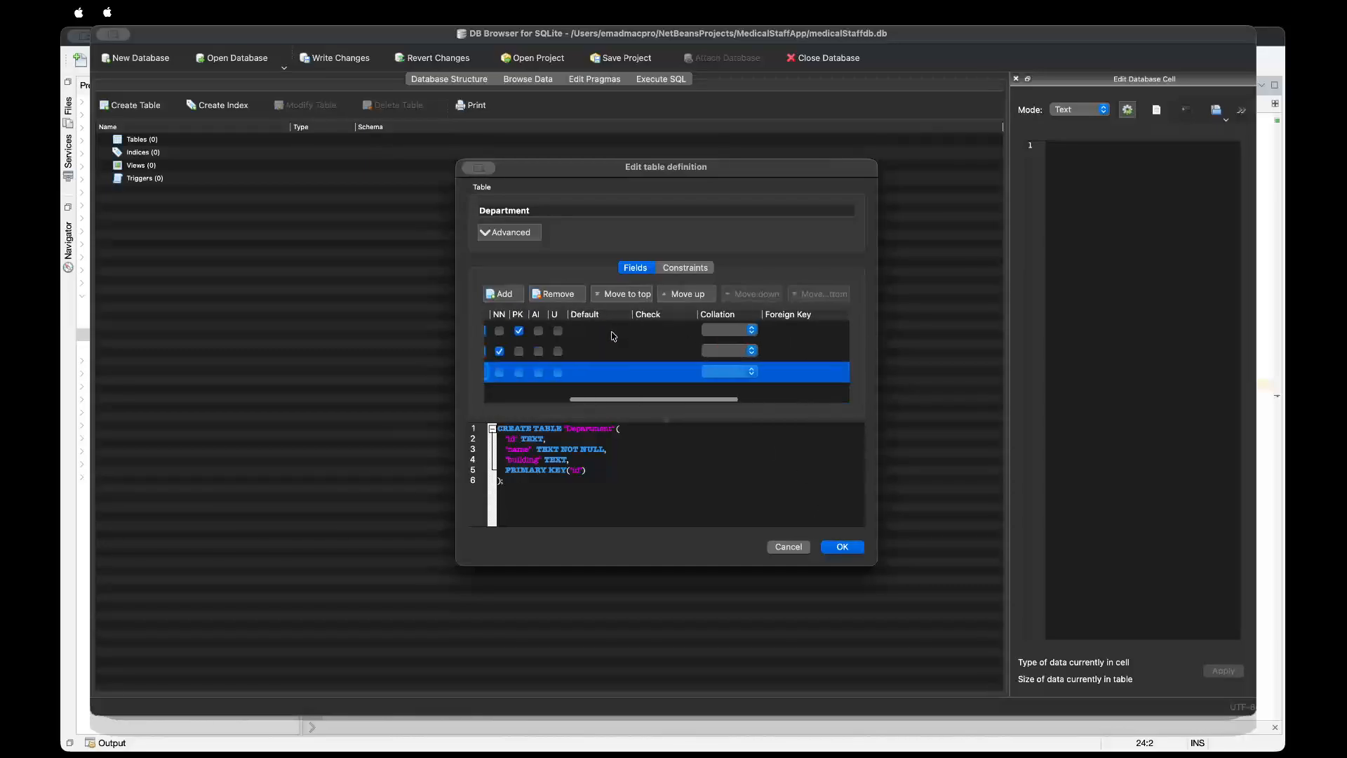
Examine the Department table's default, check, collation and foreign key settings, plus its constraints and the available constraint types.
scroll(614, 335, "right", 2)
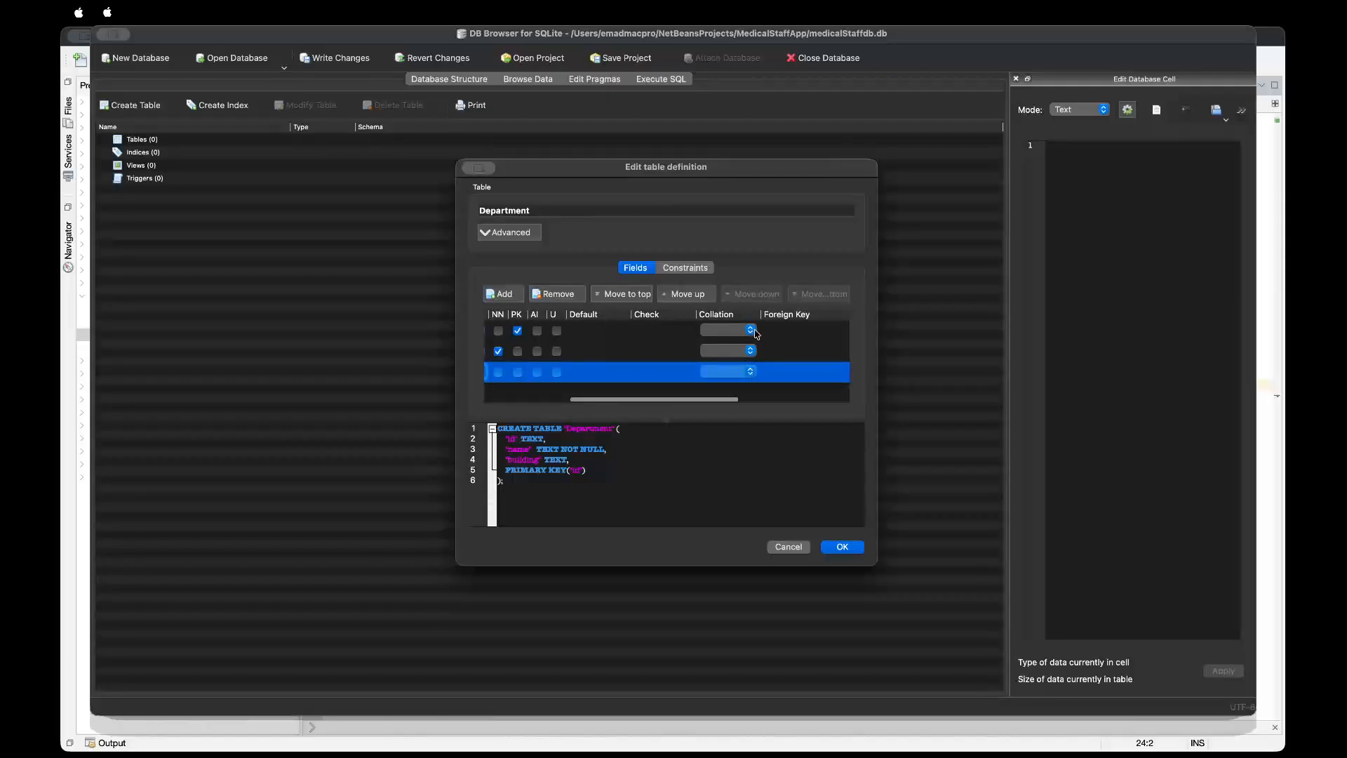
double_click(644, 329)
left_click(589, 330)
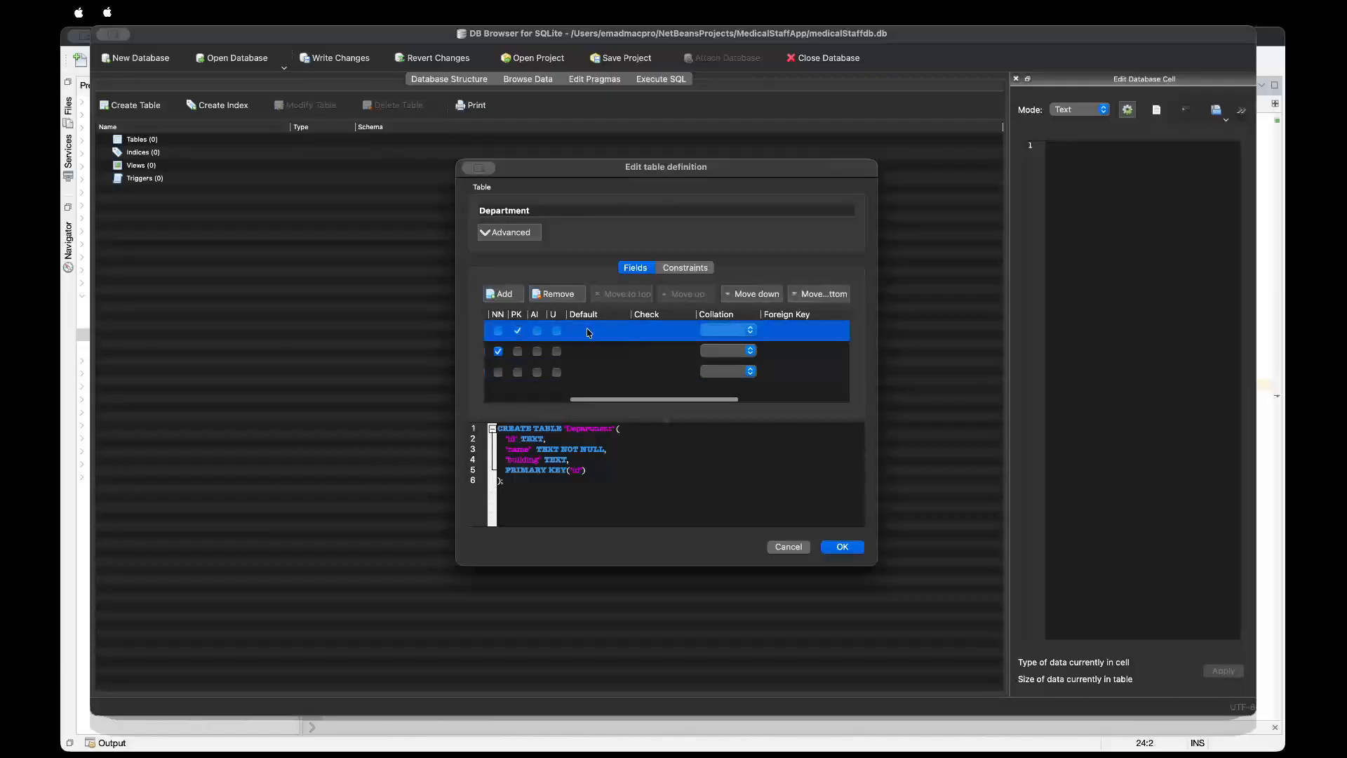
double_click(787, 329)
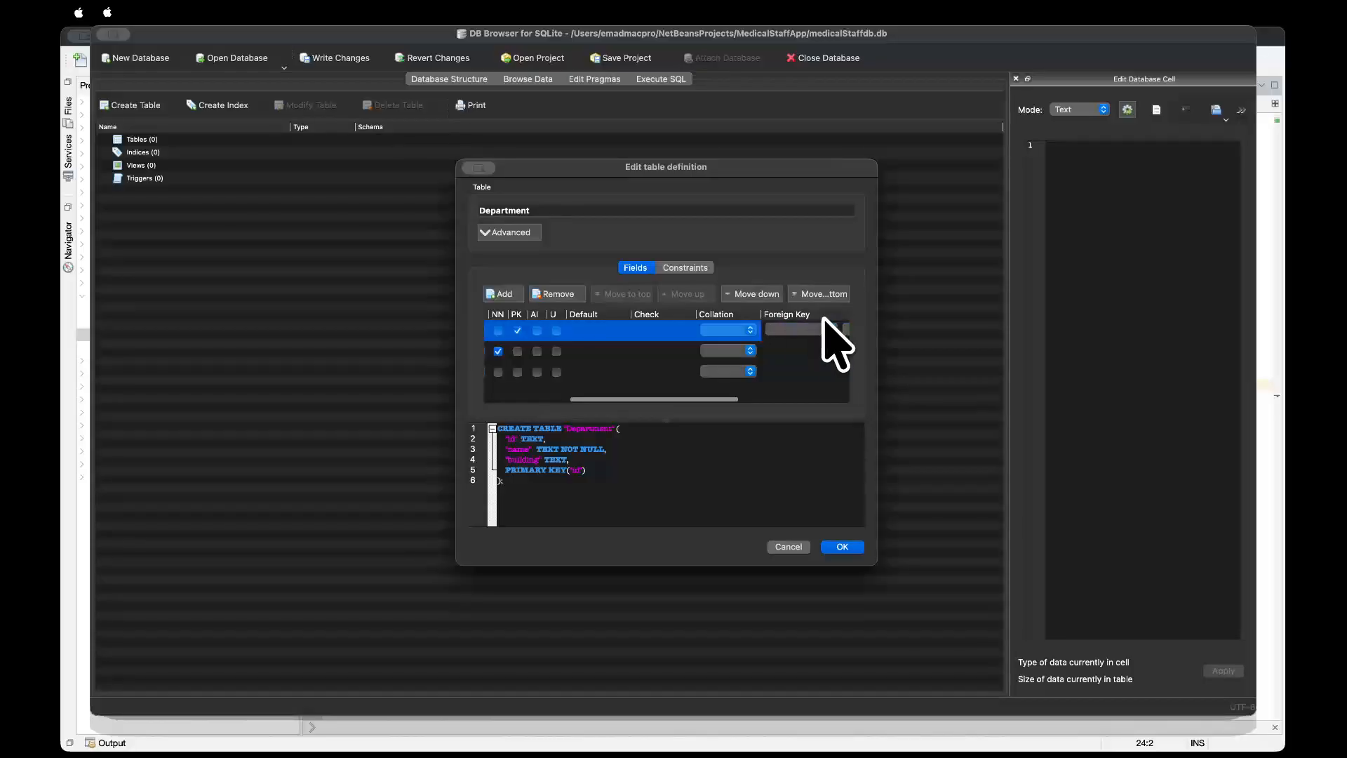
scroll(646, 367, "left", 5)
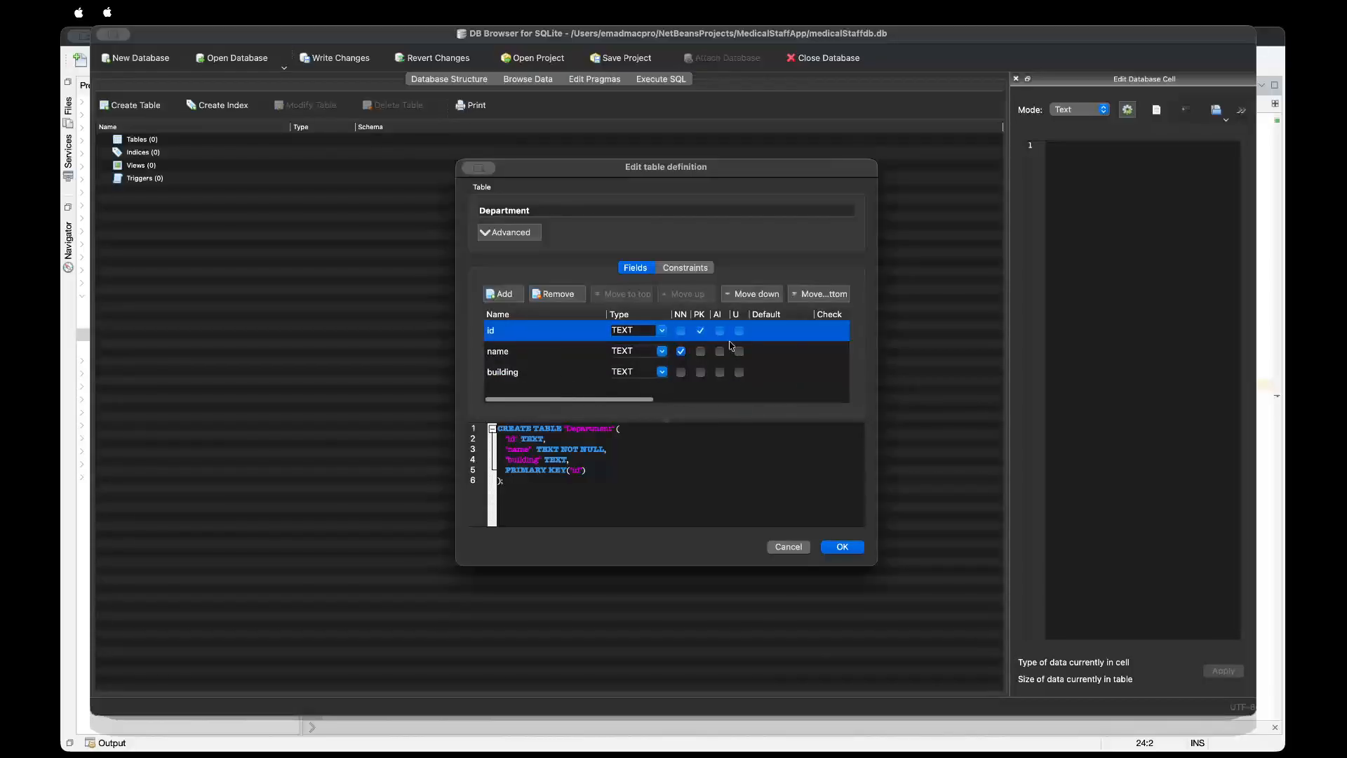
left_click(689, 268)
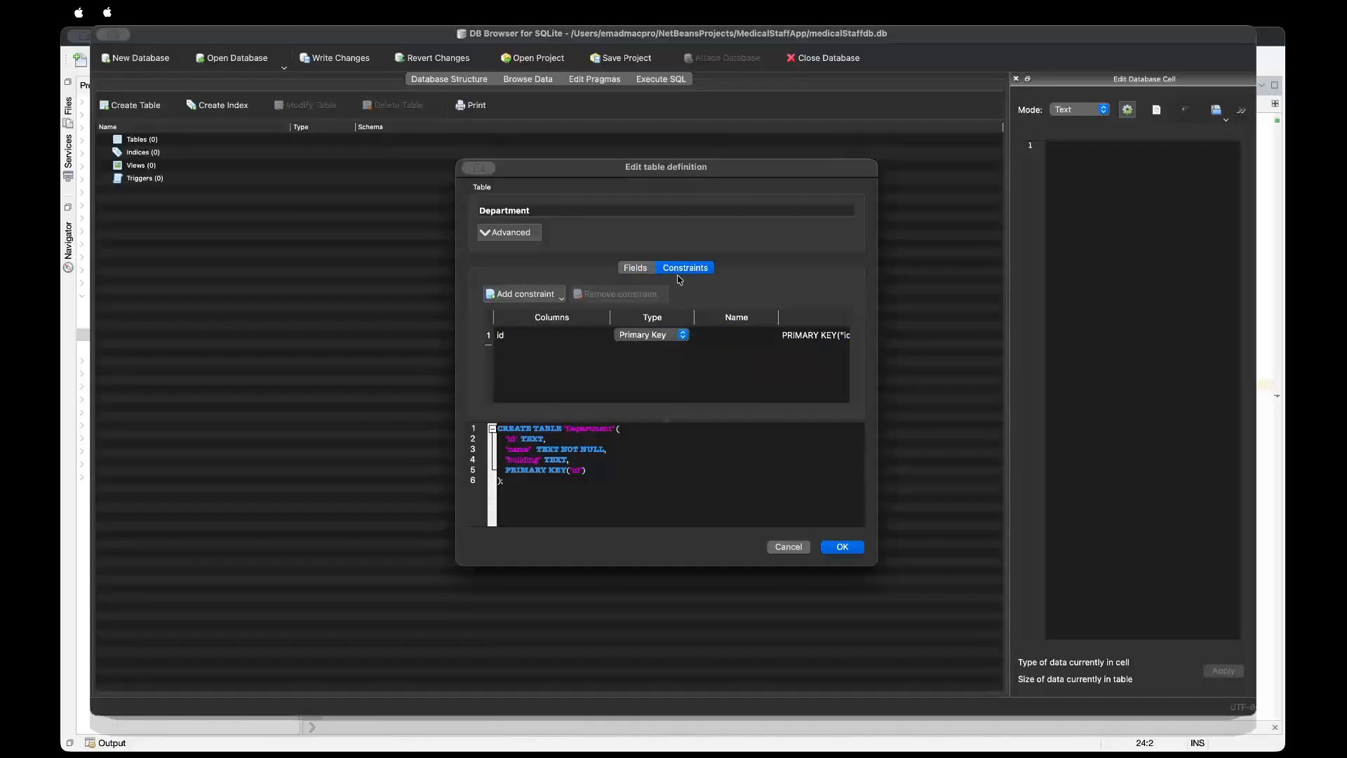
left_click(560, 298)
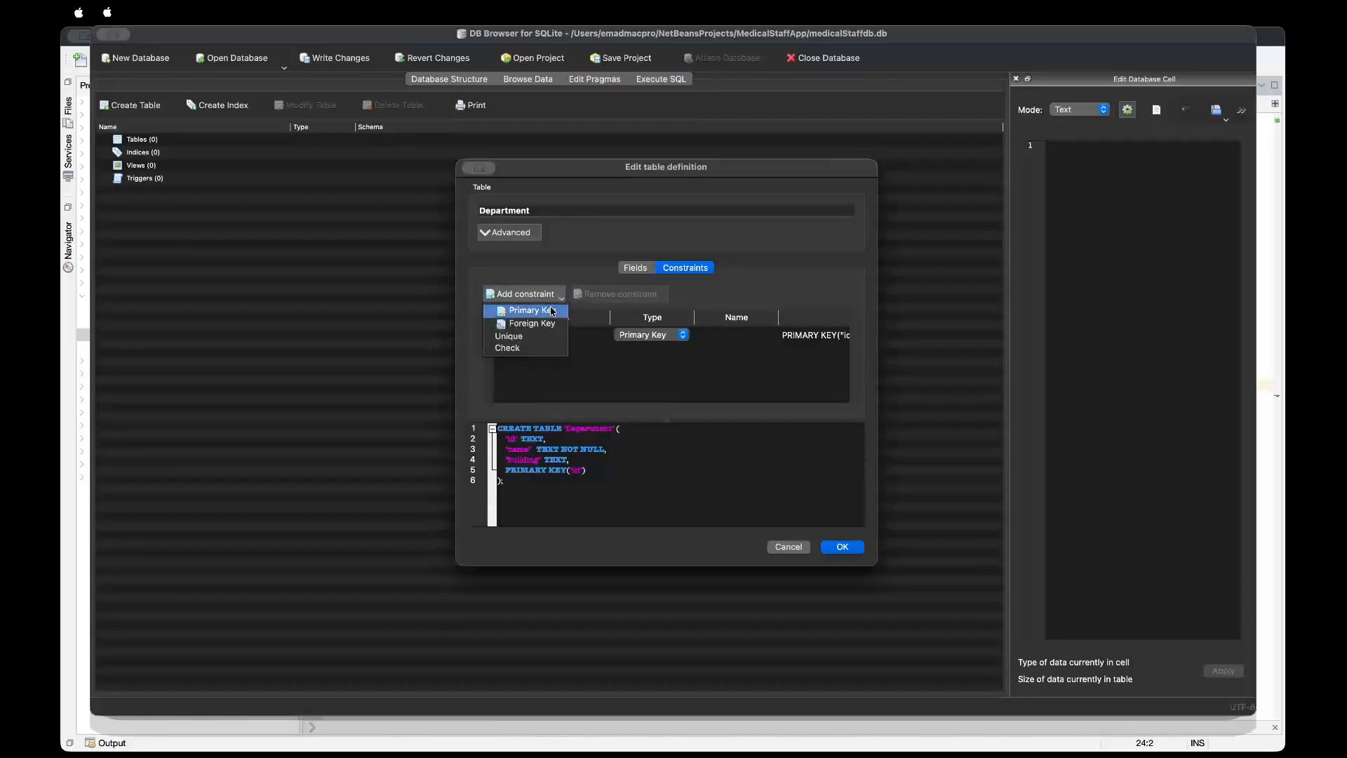
left_click(802, 293)
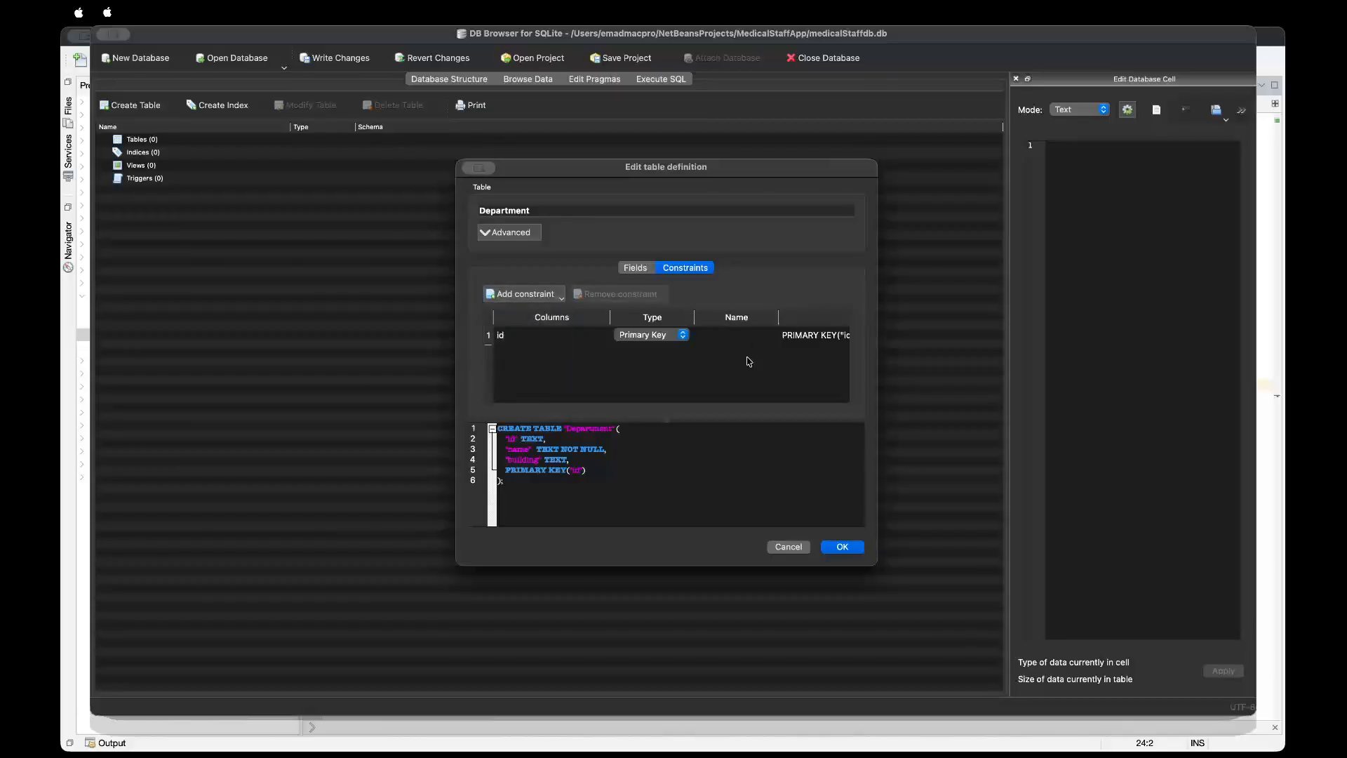
scroll(750, 362, "right", 5)
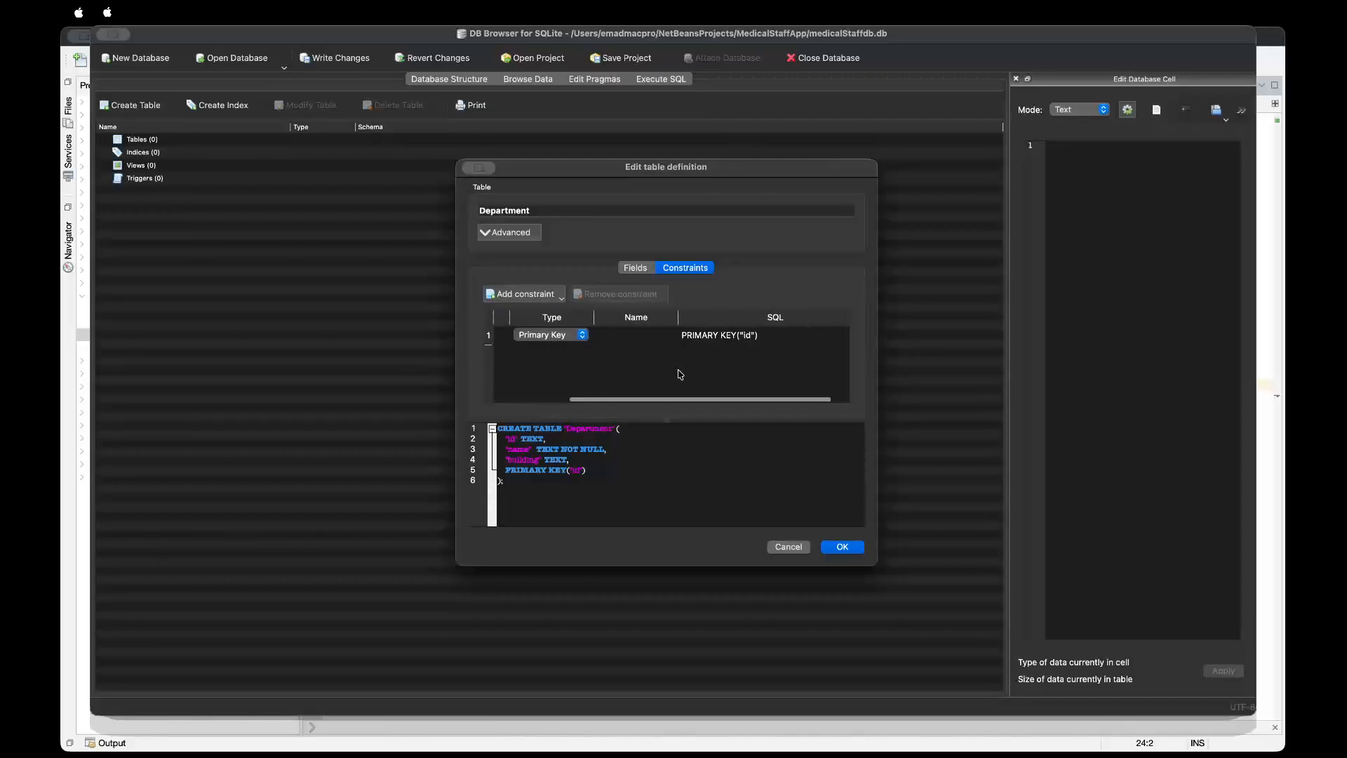
scroll(664, 371, "left", 5)
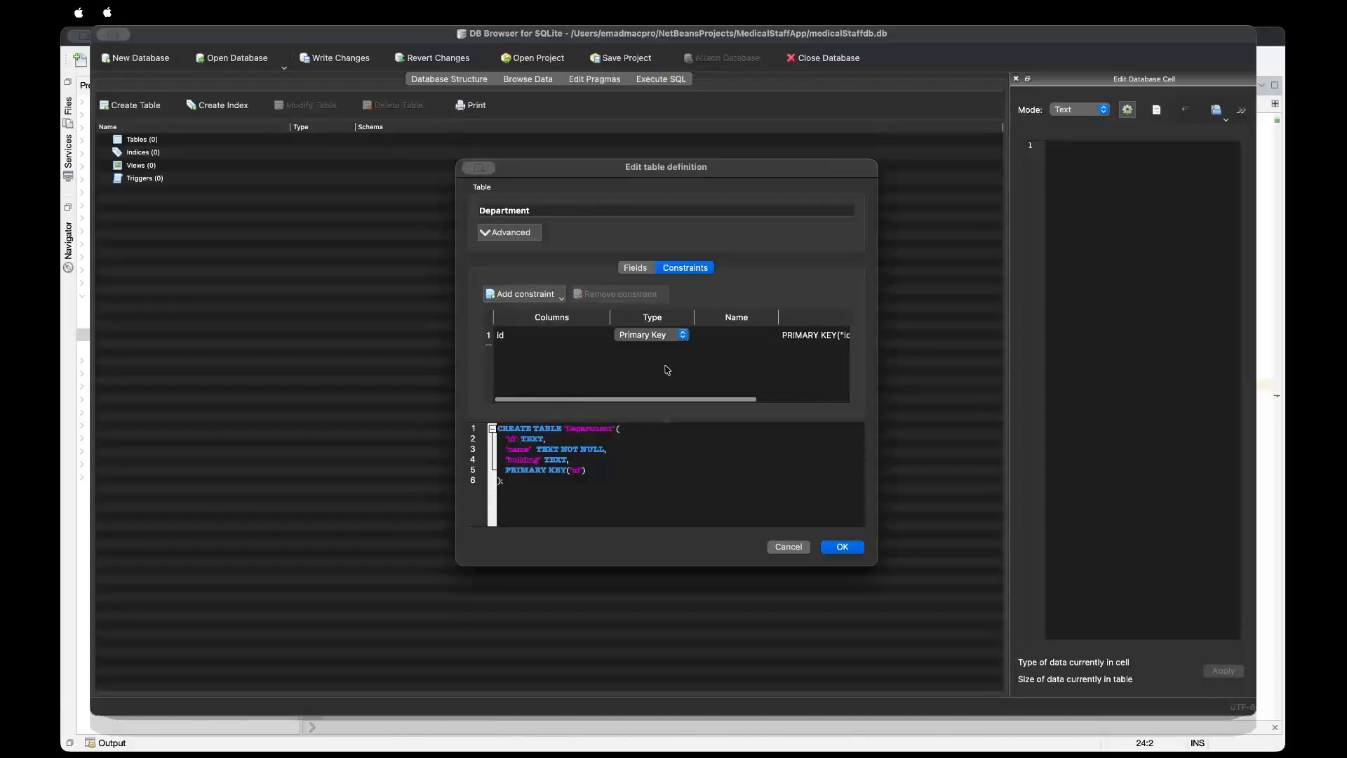
left_click(672, 336)
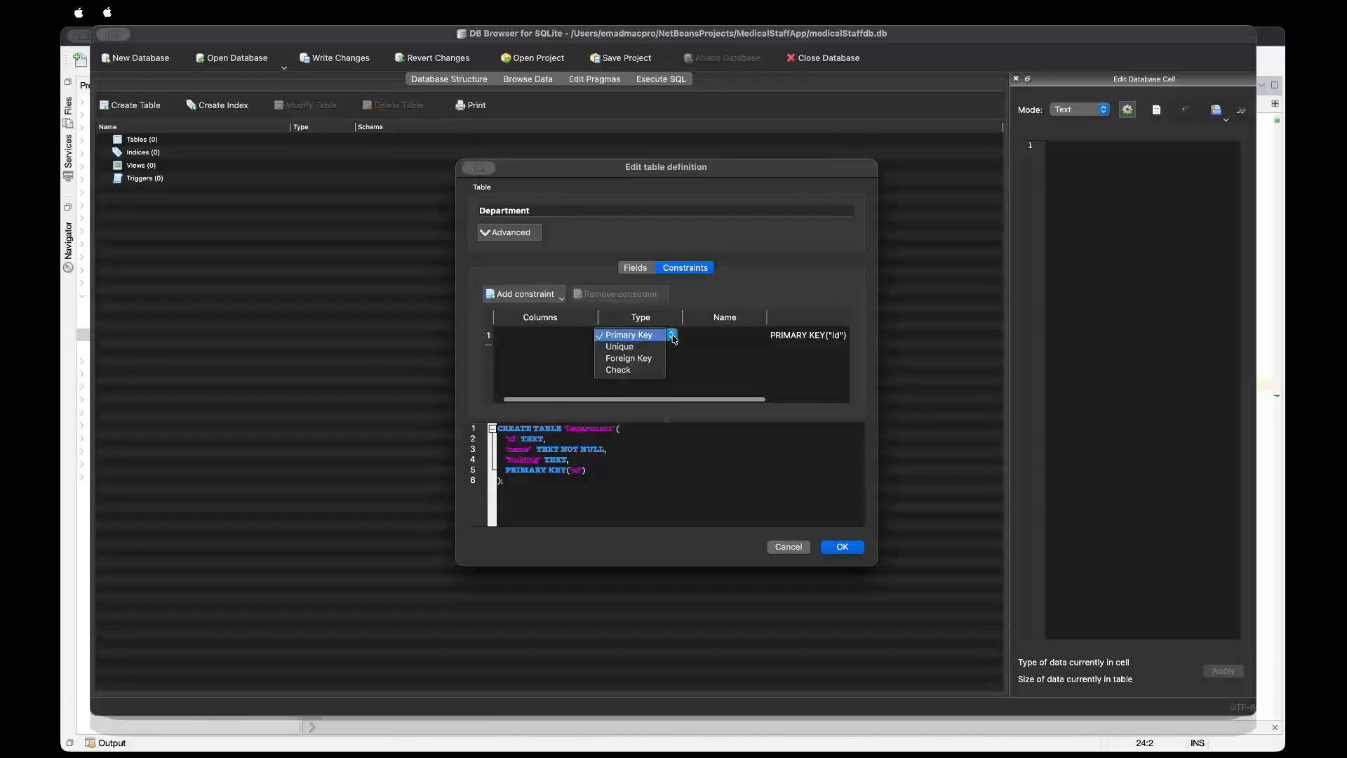
left_click(709, 361)
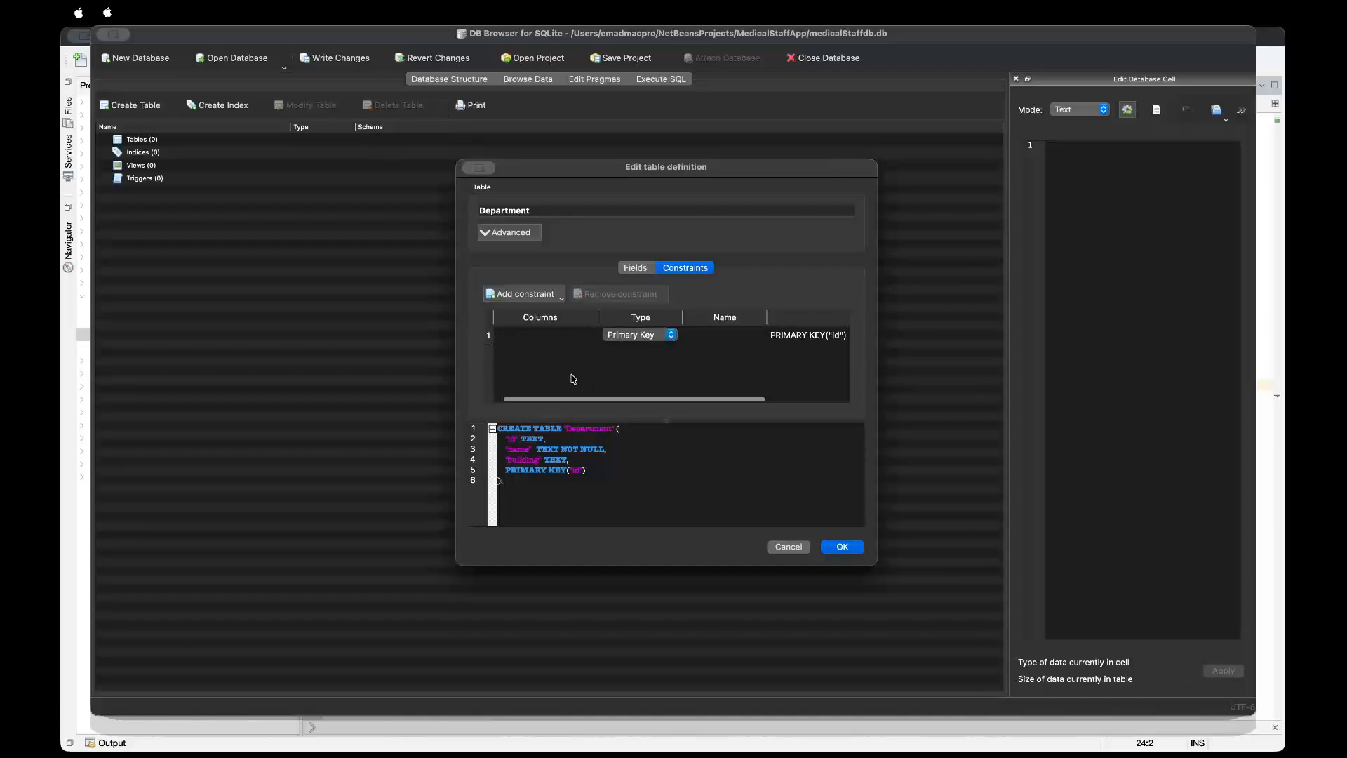
scroll(573, 377, "left", 1)
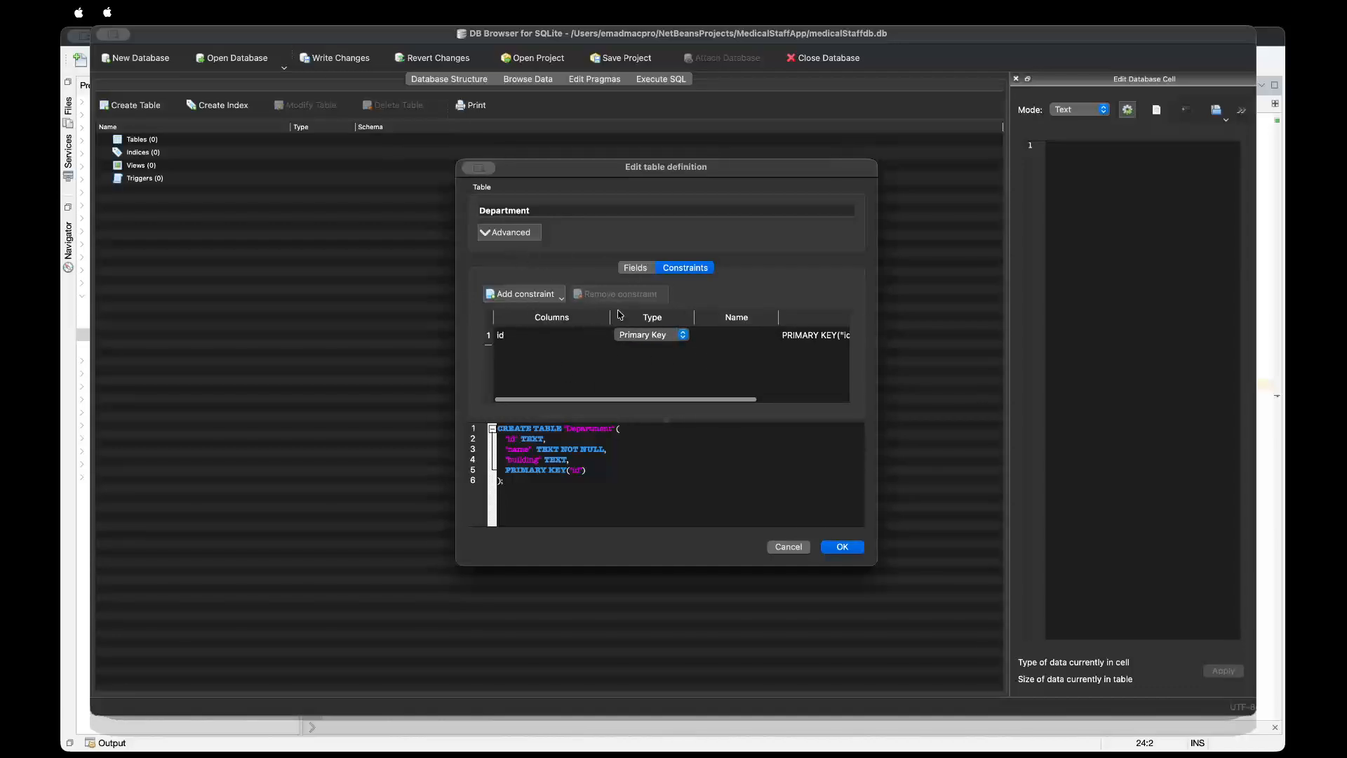
Accept the Department table definition and select the table in the database structure.
left_click(842, 547)
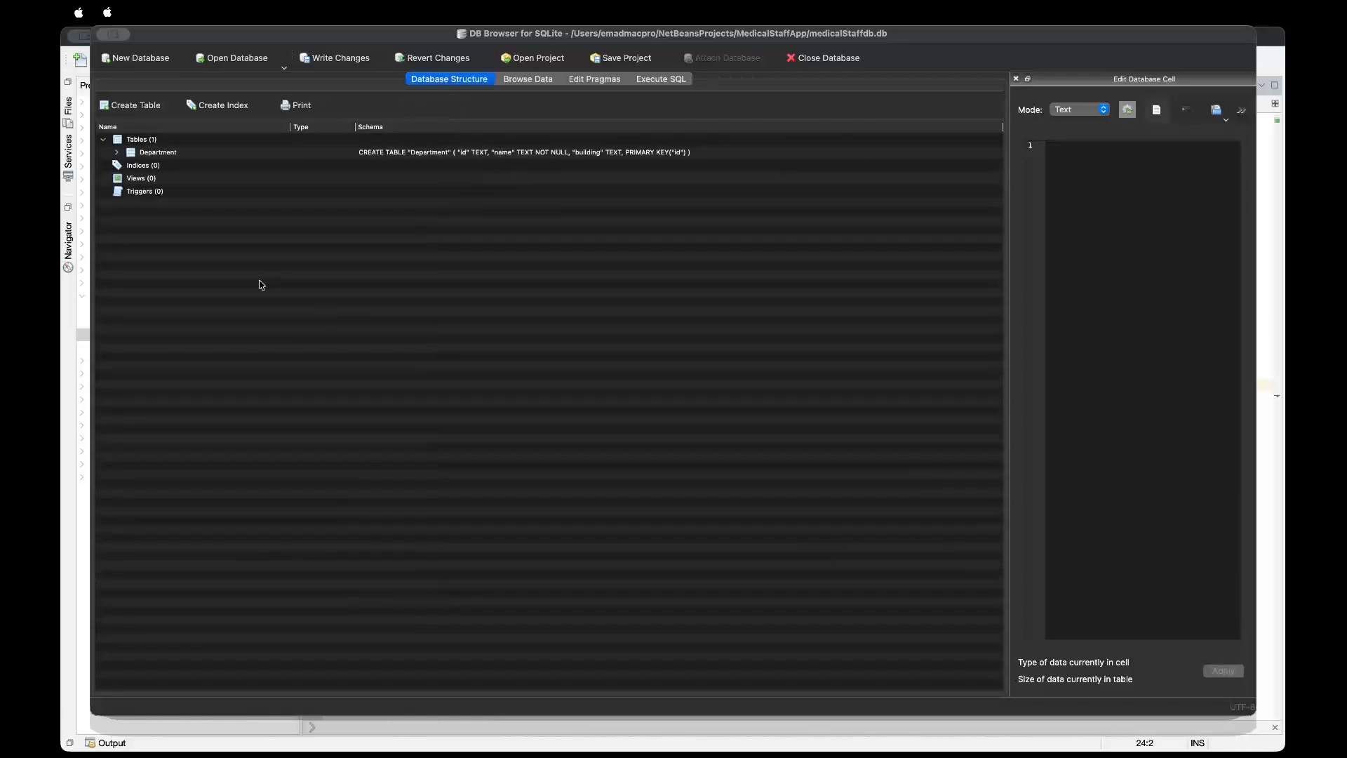
left_click(162, 155)
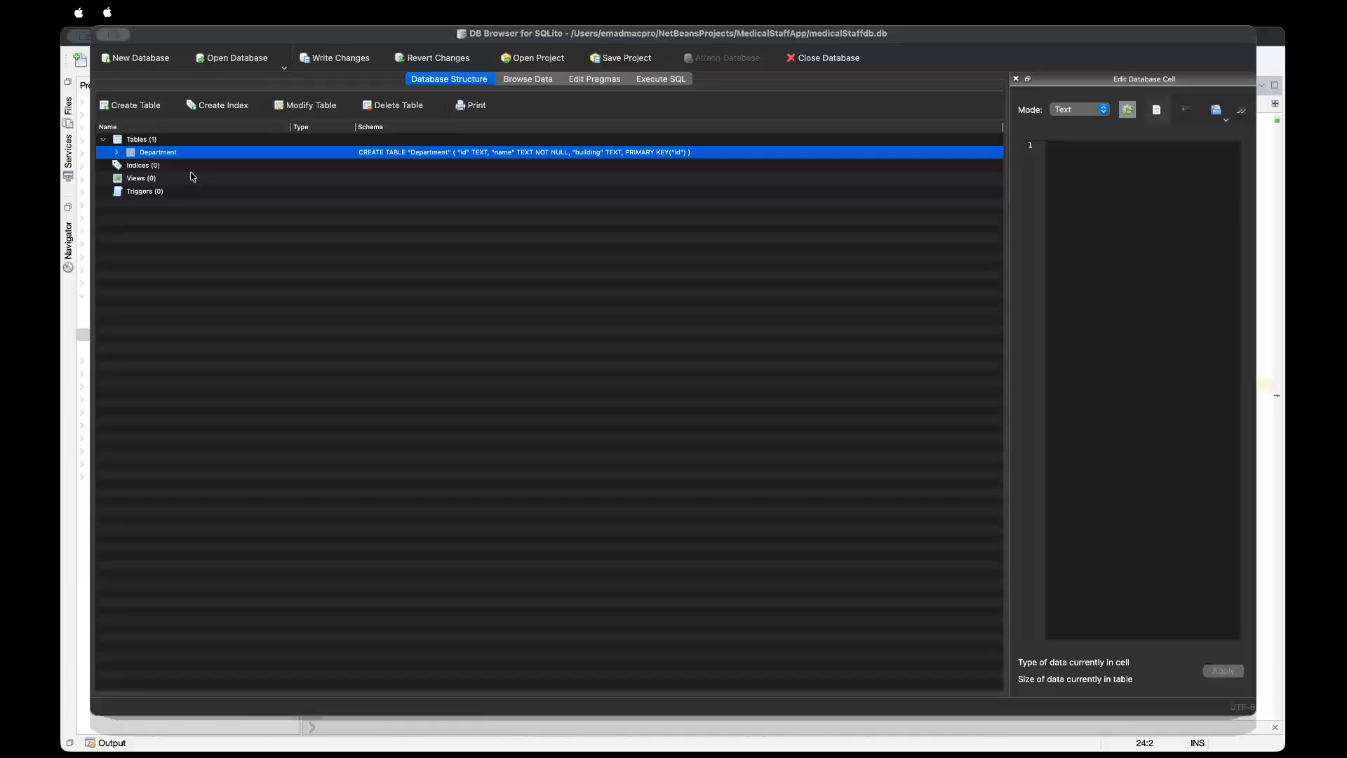
Start another new table and name it Doctor.
left_click(144, 108)
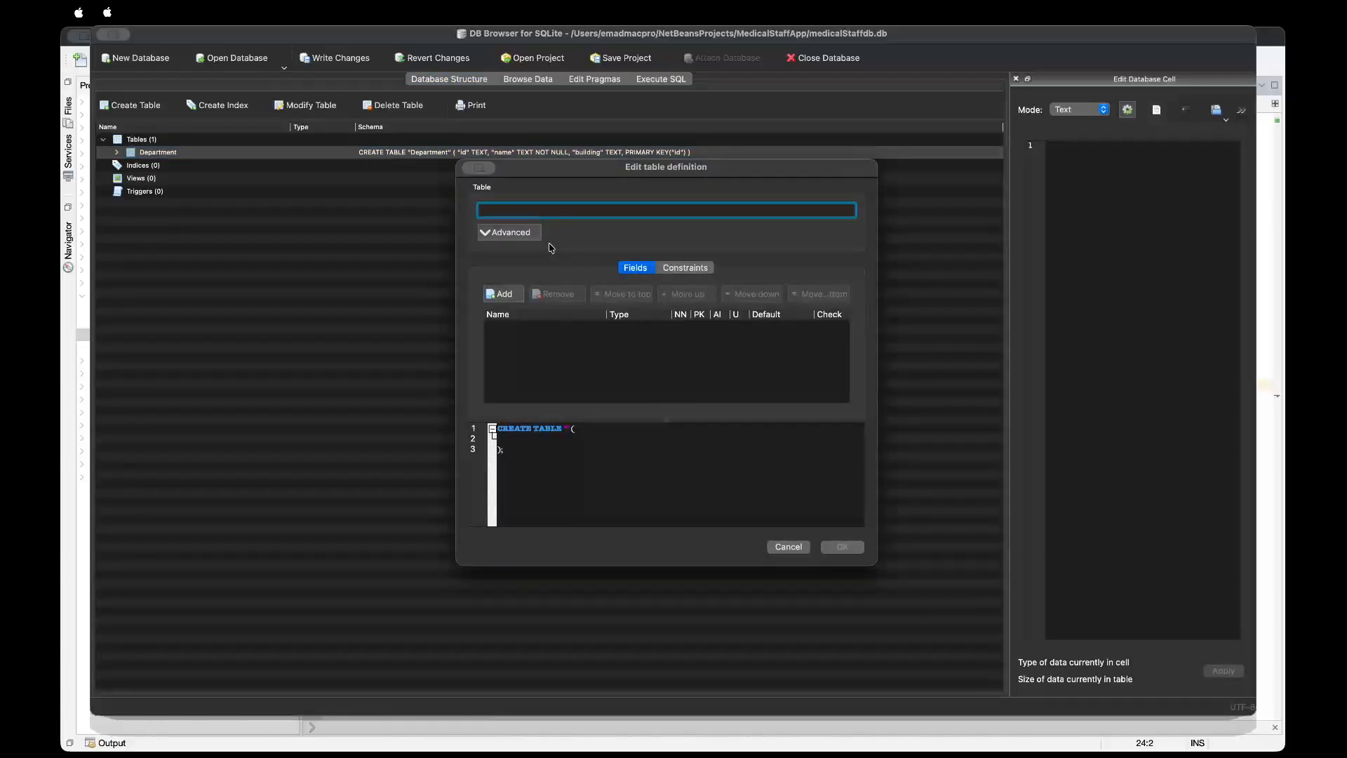
type("Docptr")
key("BackSpace")
key("BackSpace")
key("BackSpace")
type("tor")
Add a license_no field of type TEXT to the Doctor table and make it the primary key.
left_click(503, 296)
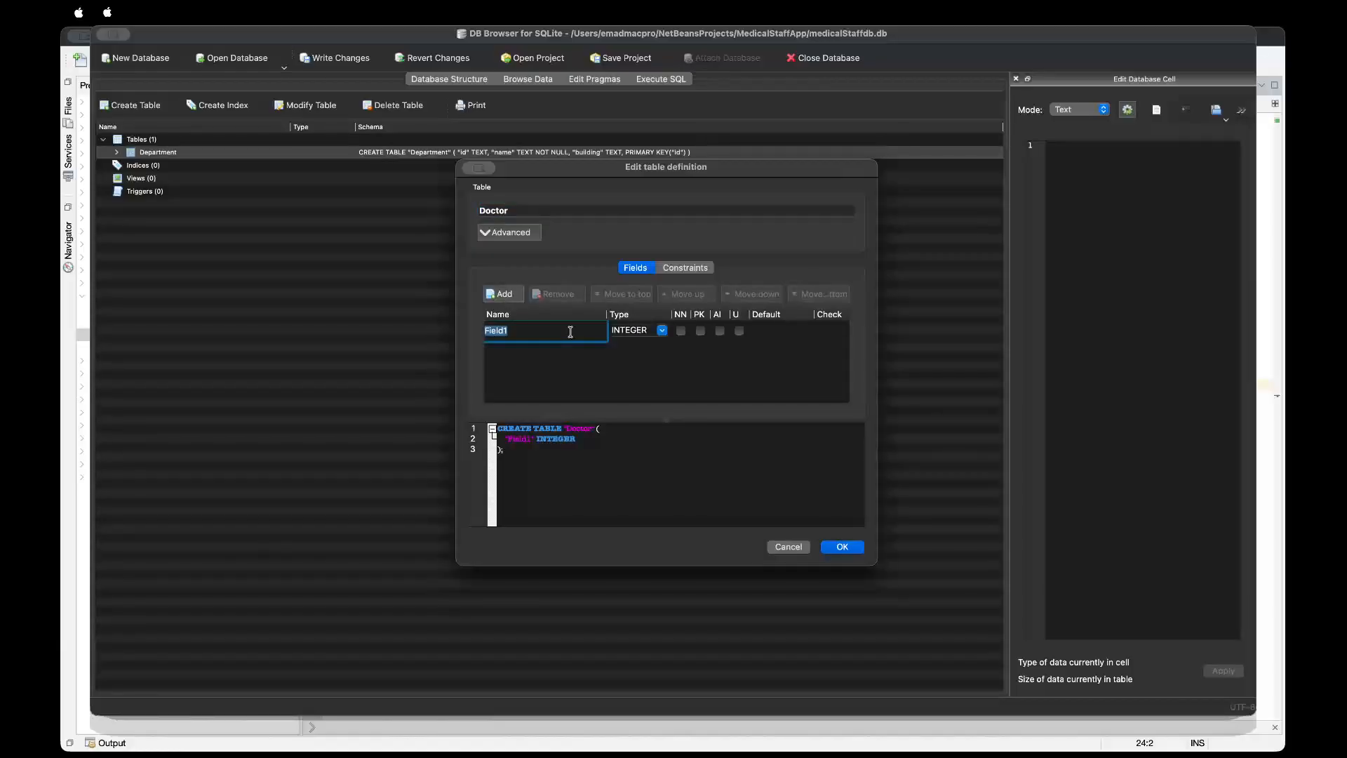
key("BackSpace")
type("license_no")
left_click(662, 330)
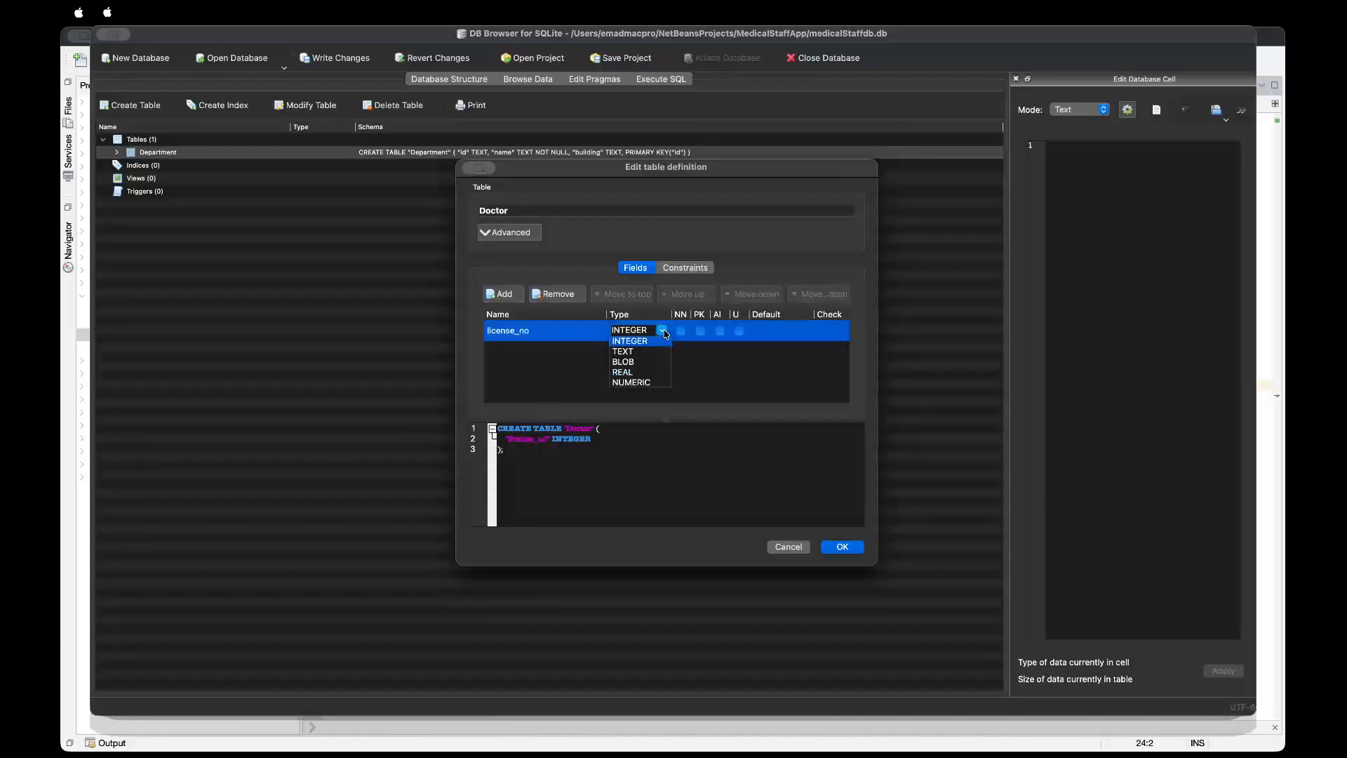
left_click(640, 352)
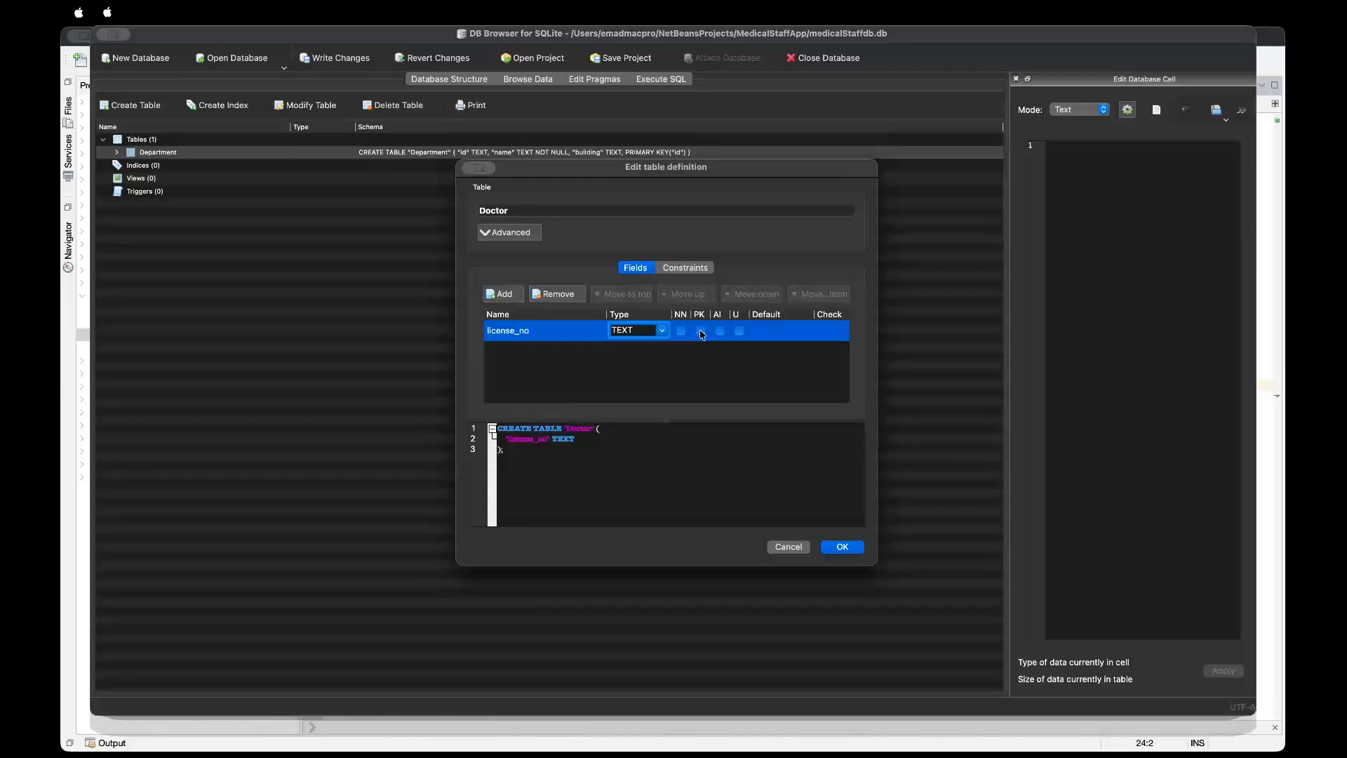
left_click(700, 330)
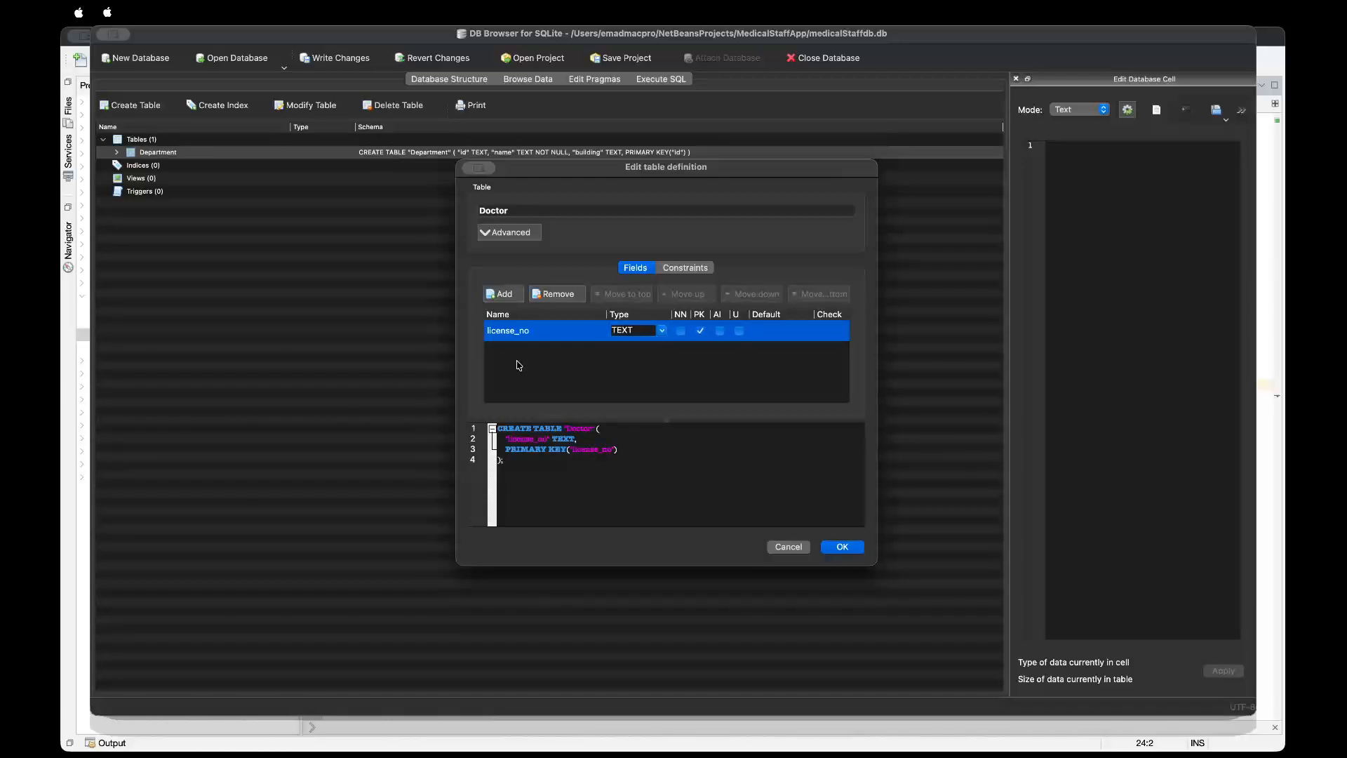
Add a full_name field to the Doctor table and make it not null.
left_click(503, 295)
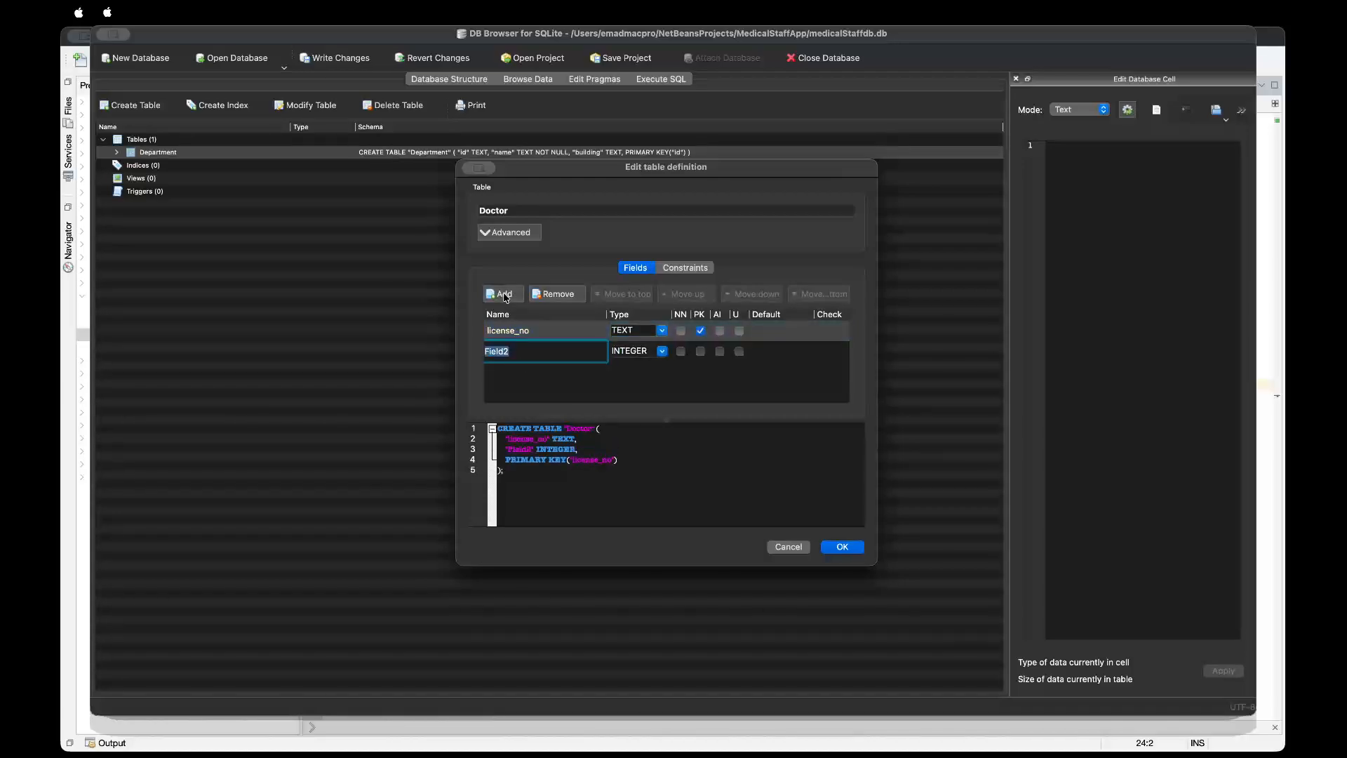
type("full_name")
left_click(661, 351)
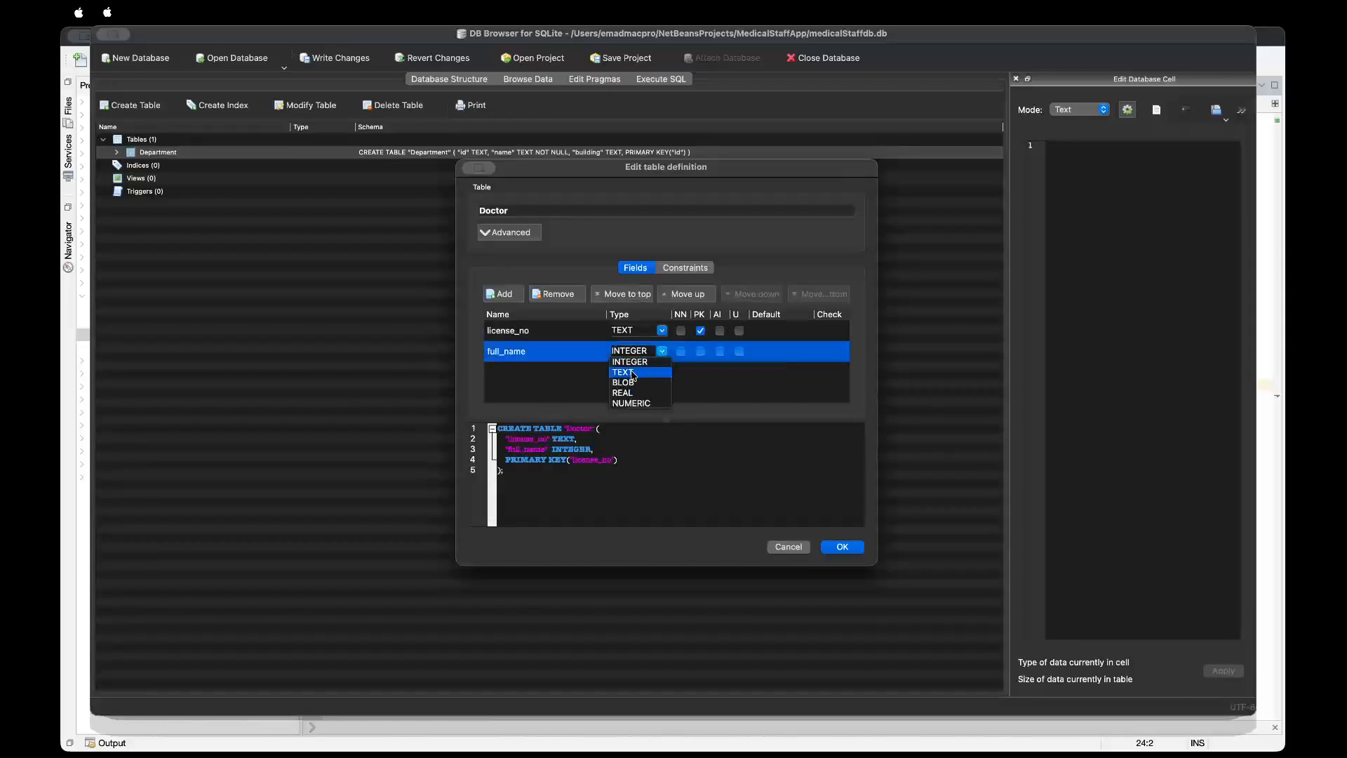
left_click(636, 352)
left_click(680, 352)
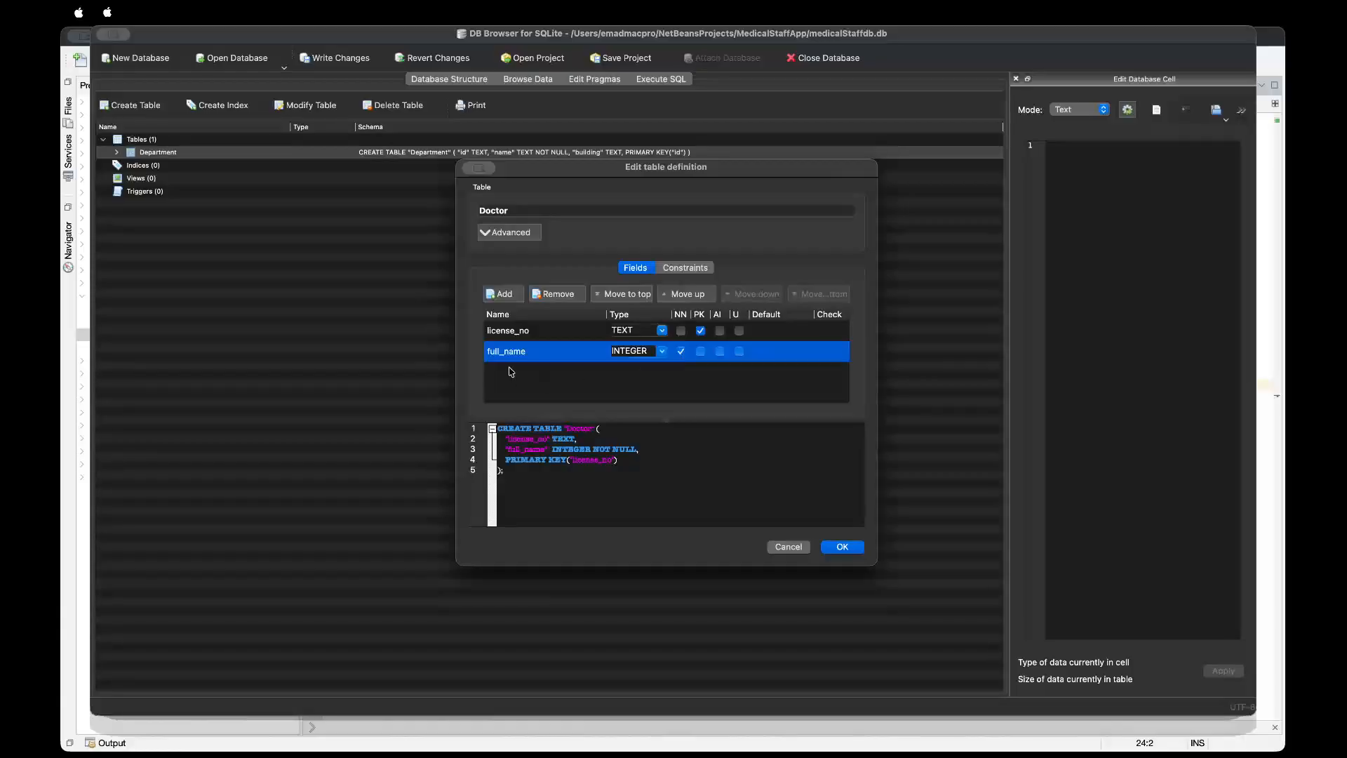
Add a speciality field of type TEXT to the Doctor table, with null values allowed.
left_click(501, 295)
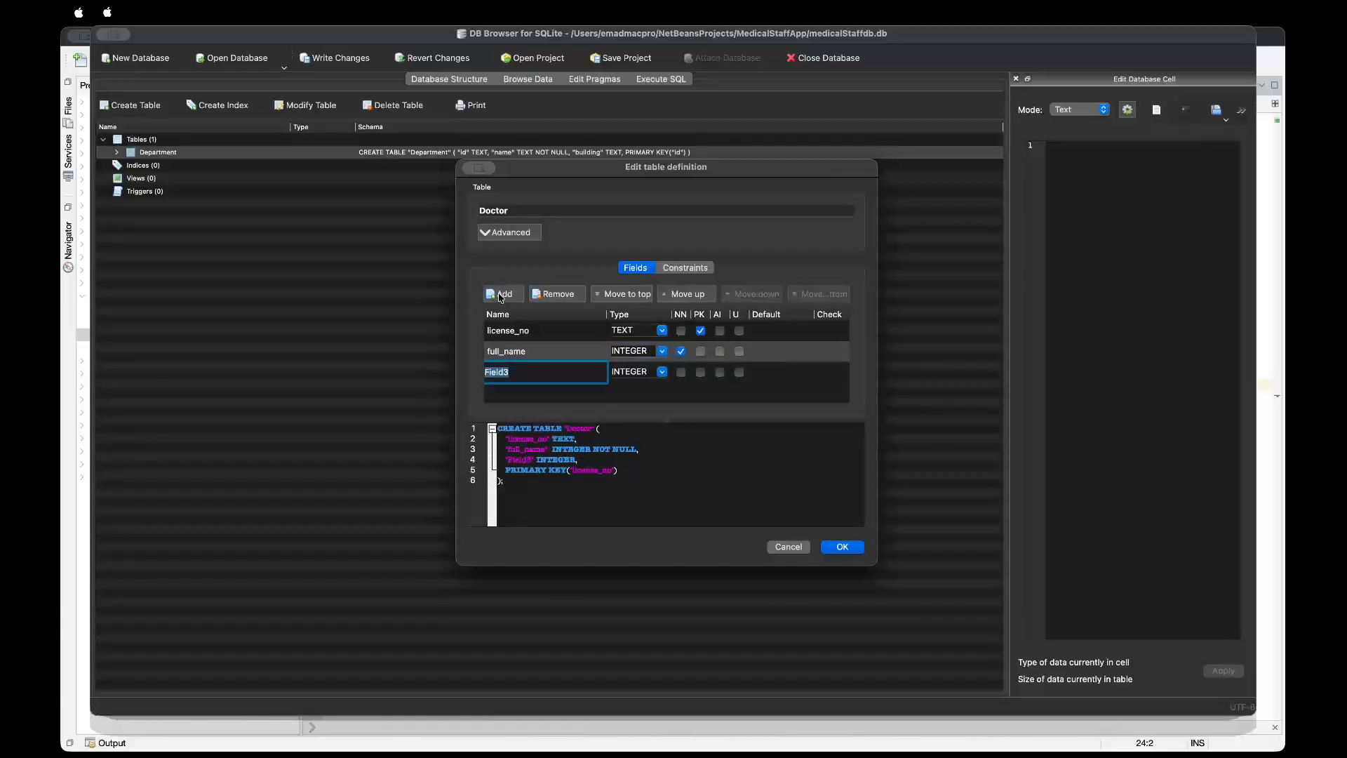
type("speciality")
left_click(662, 372)
left_click(635, 402)
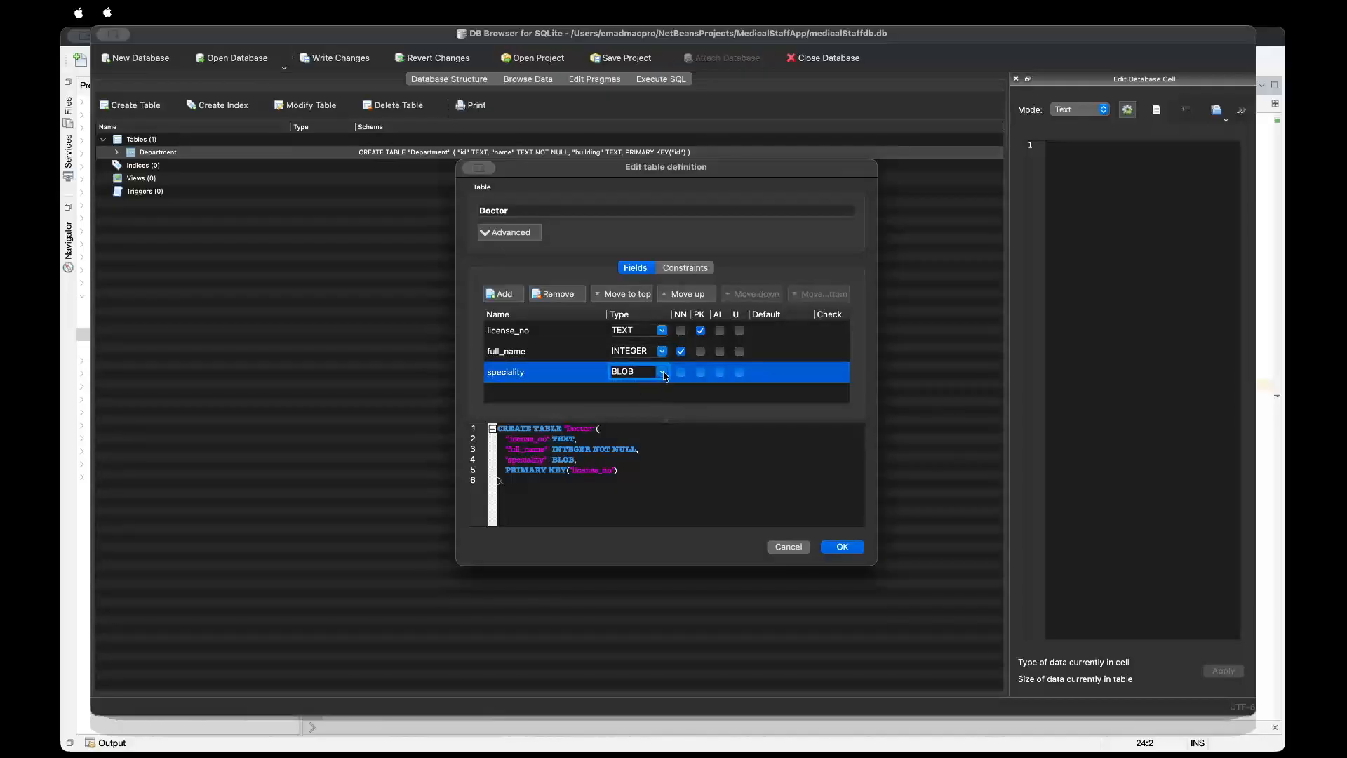
left_click(662, 375)
left_click(631, 393)
left_click(681, 374)
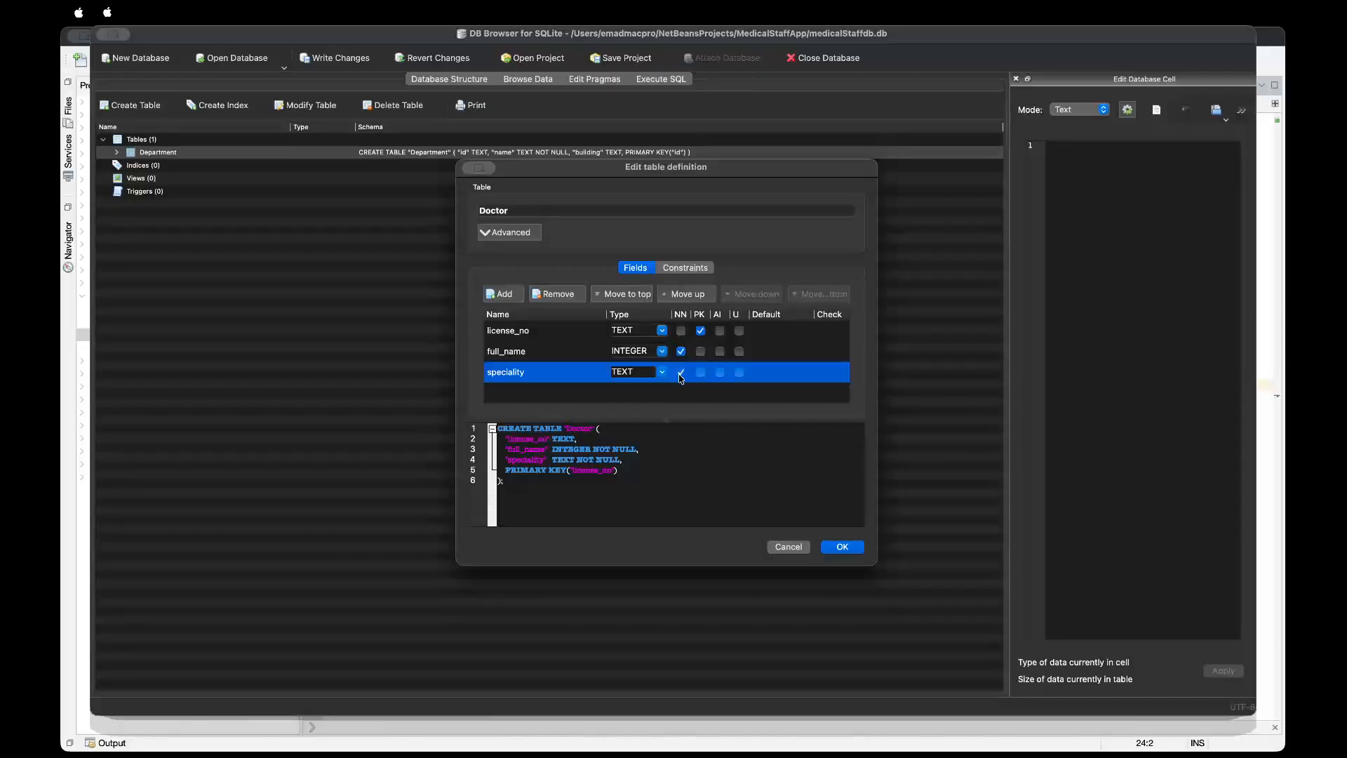
left_click(681, 374)
Add a dept_id field of type TEXT to the Doctor table.
left_click(504, 295)
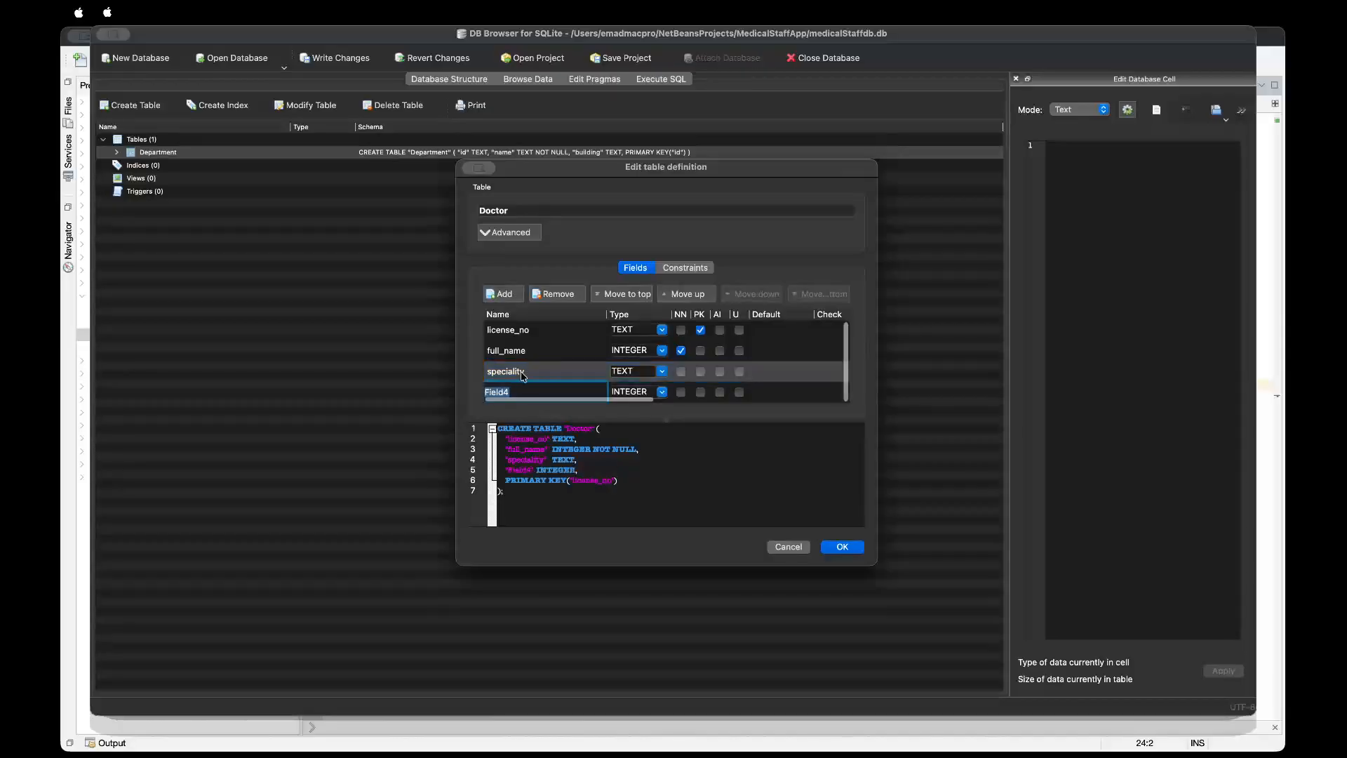
type("dept_id")
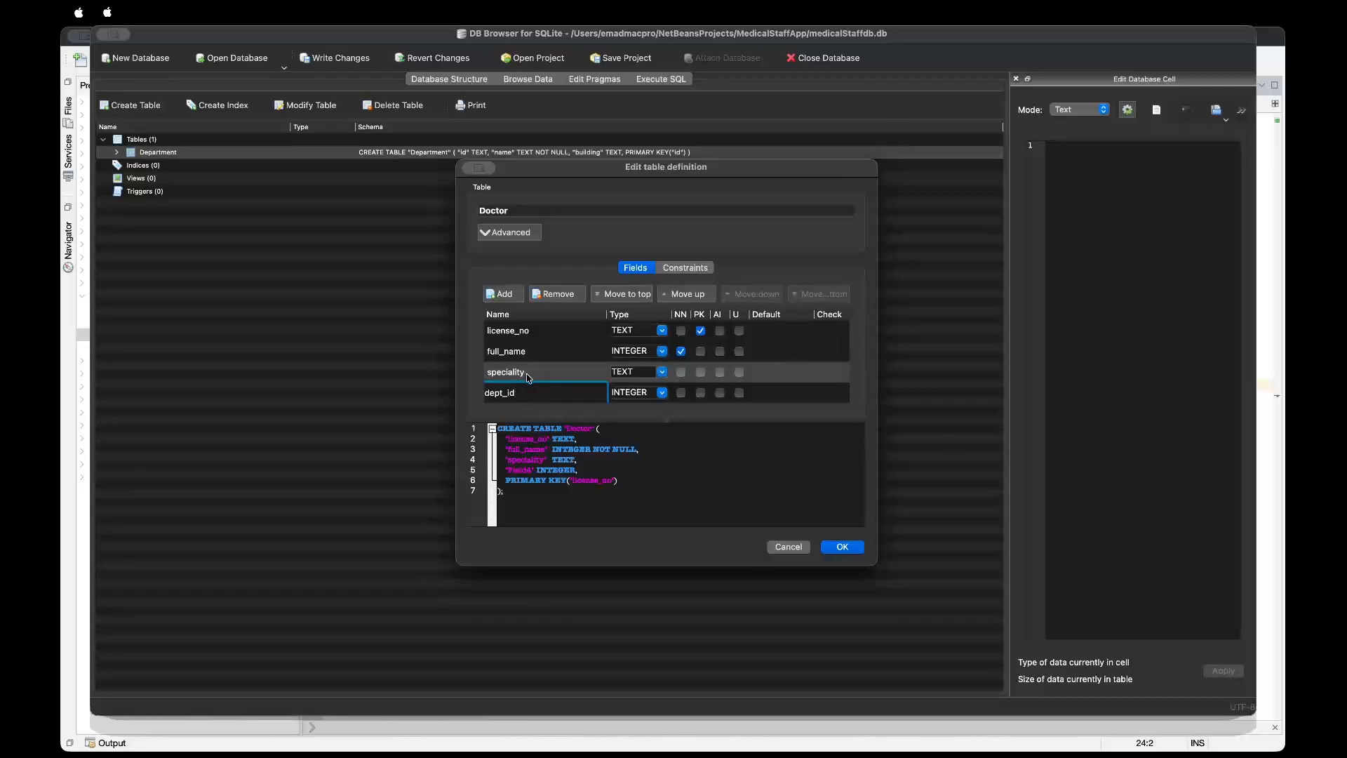
left_click(663, 393)
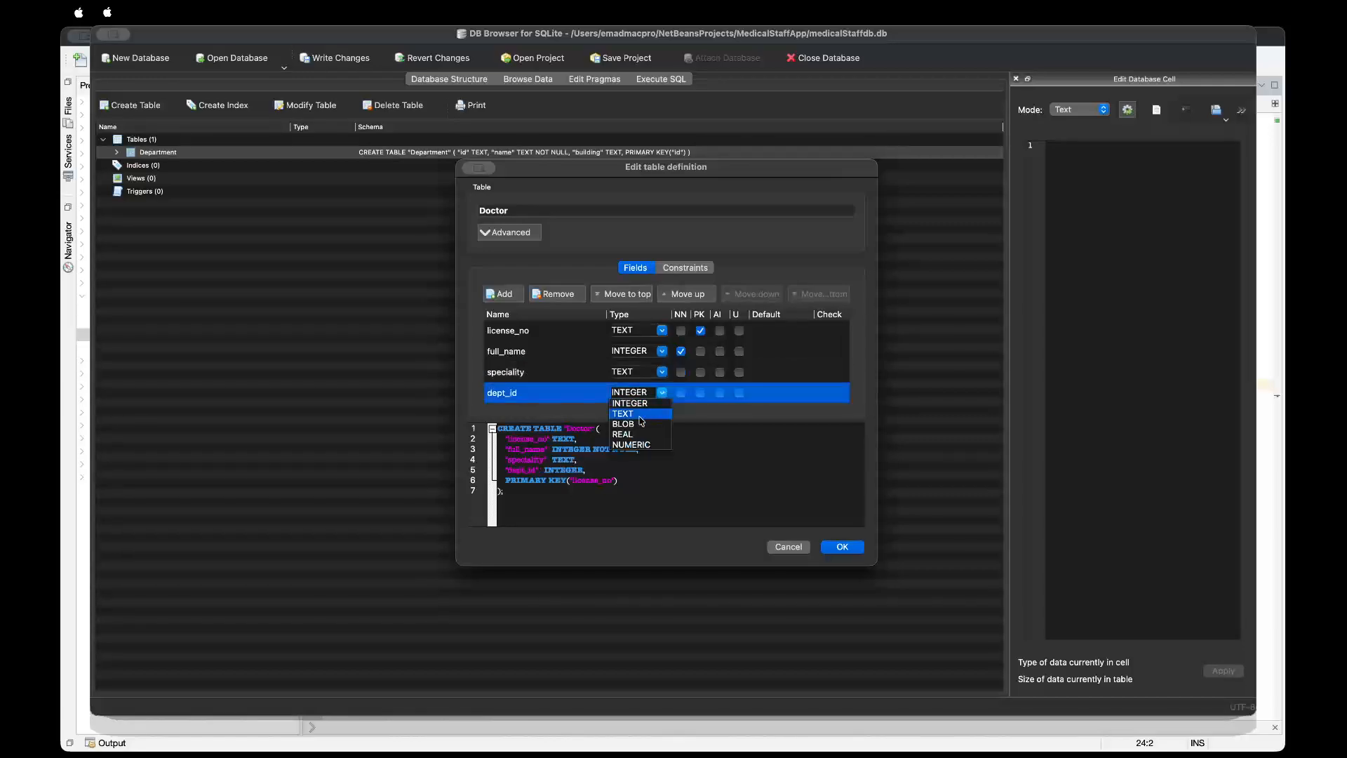
left_click(640, 415)
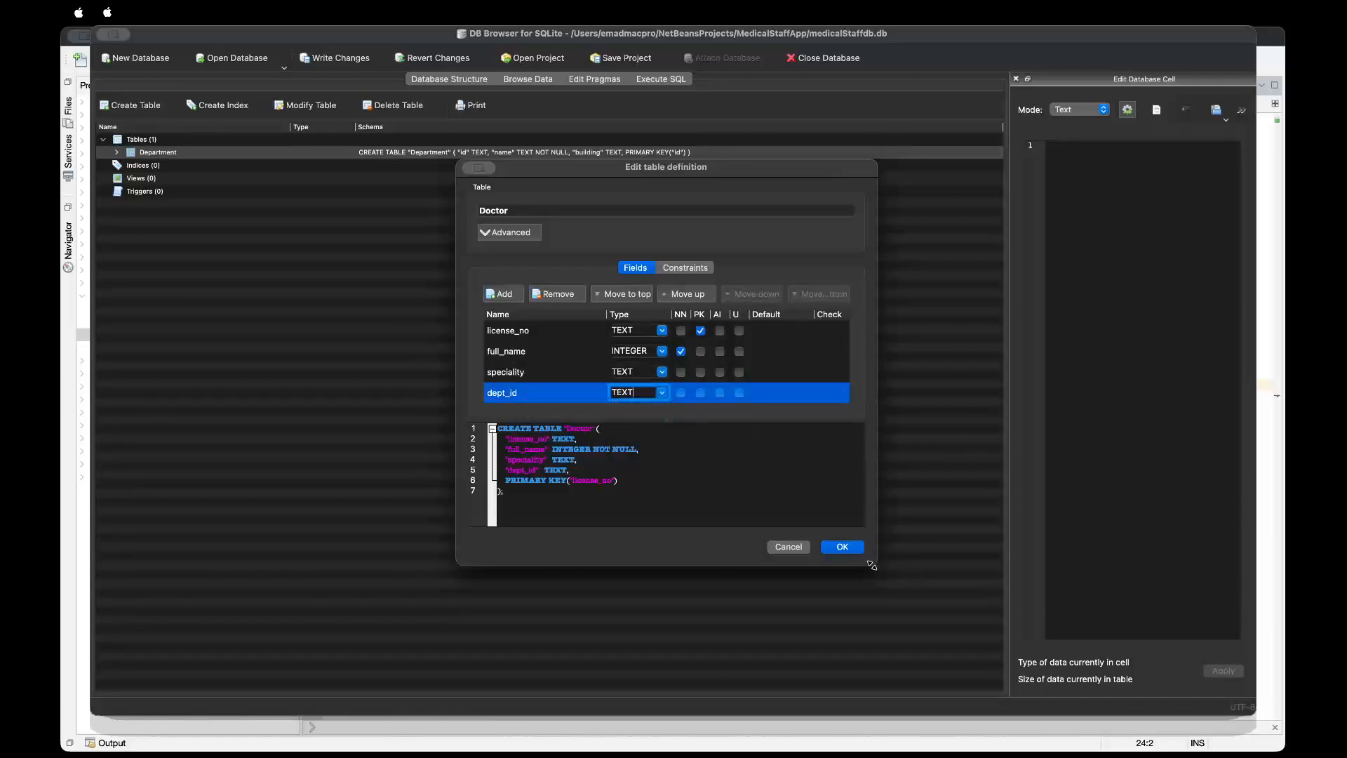
Enlarge and reposition the table definition dialog to show the foreign key column and the full SQL preview.
left_click_drag(871, 565, 1193, 498)
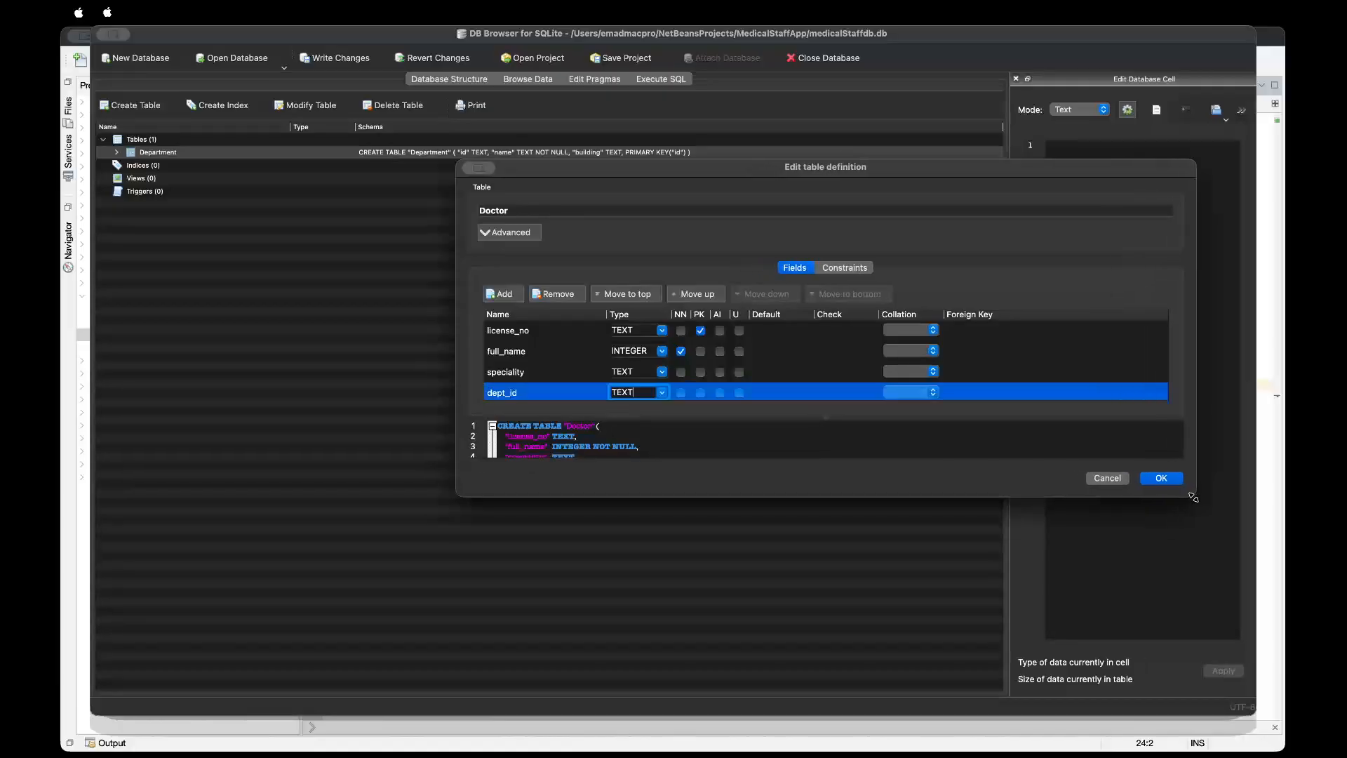
left_click_drag(642, 167, 344, 168)
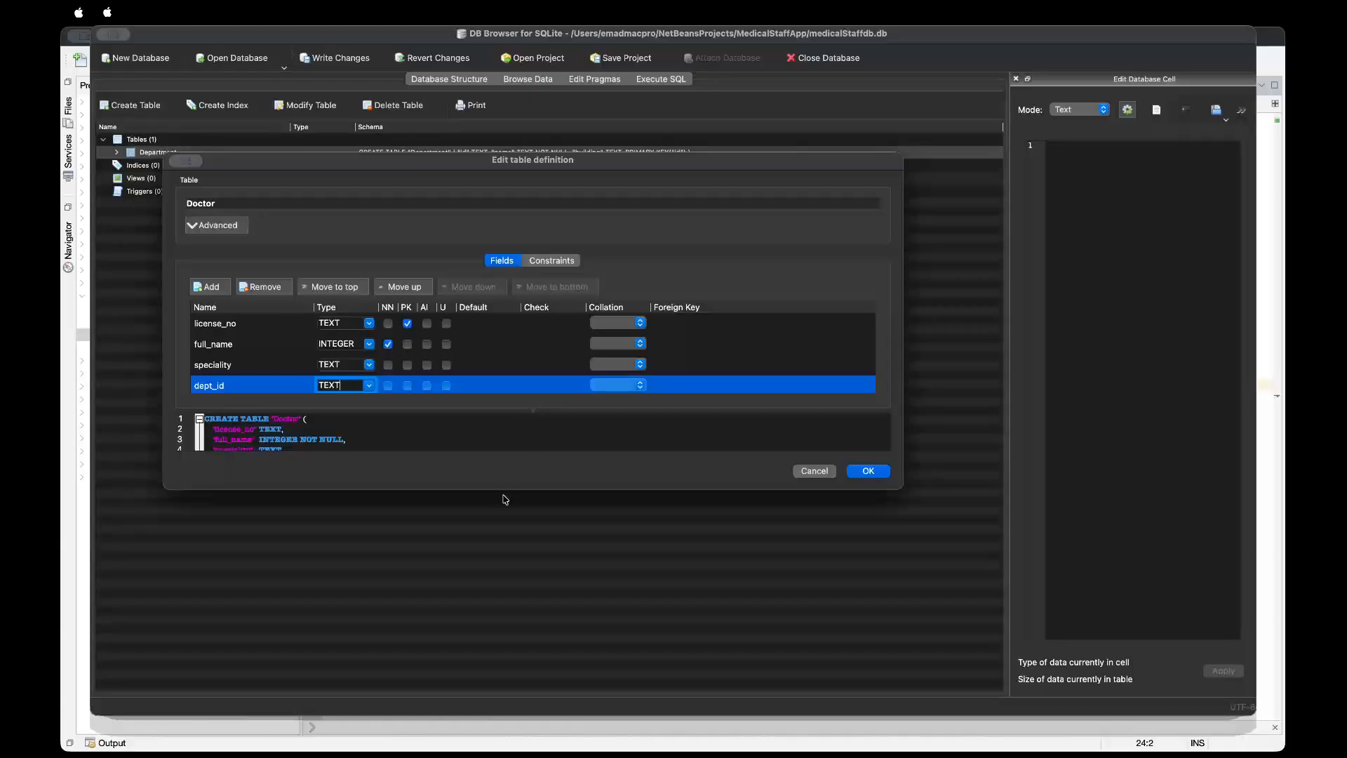
left_click_drag(504, 489, 502, 624)
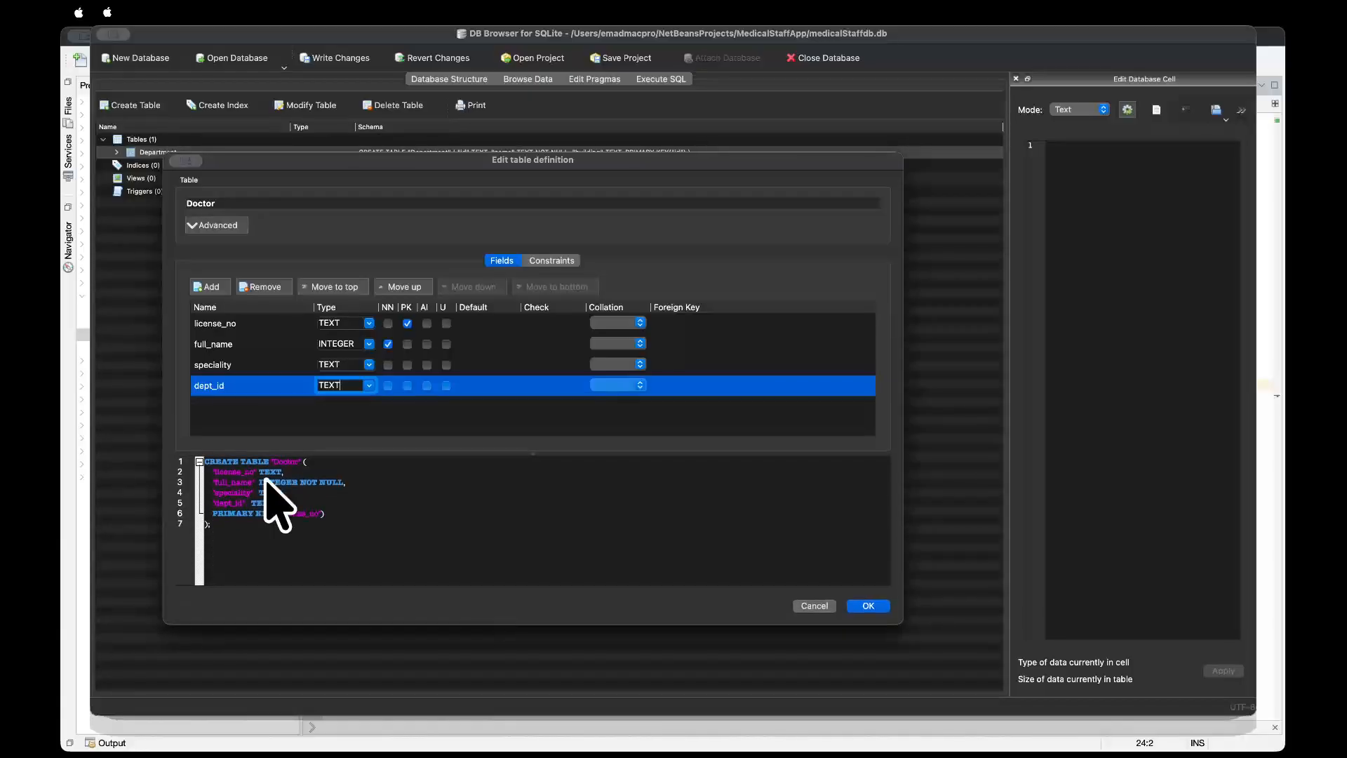
left_click(236, 482)
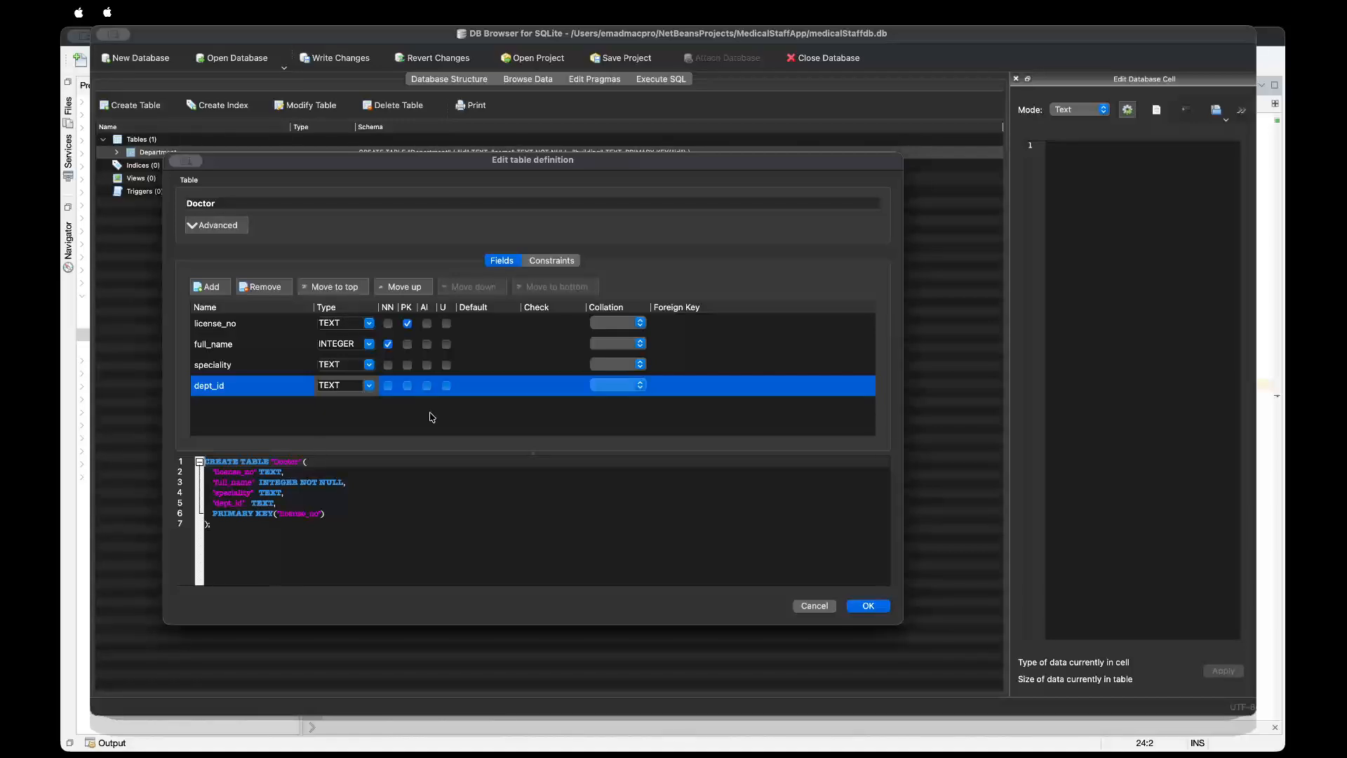
Set the dept_id field's foreign key to reference the id column of the Department table.
double_click(678, 391)
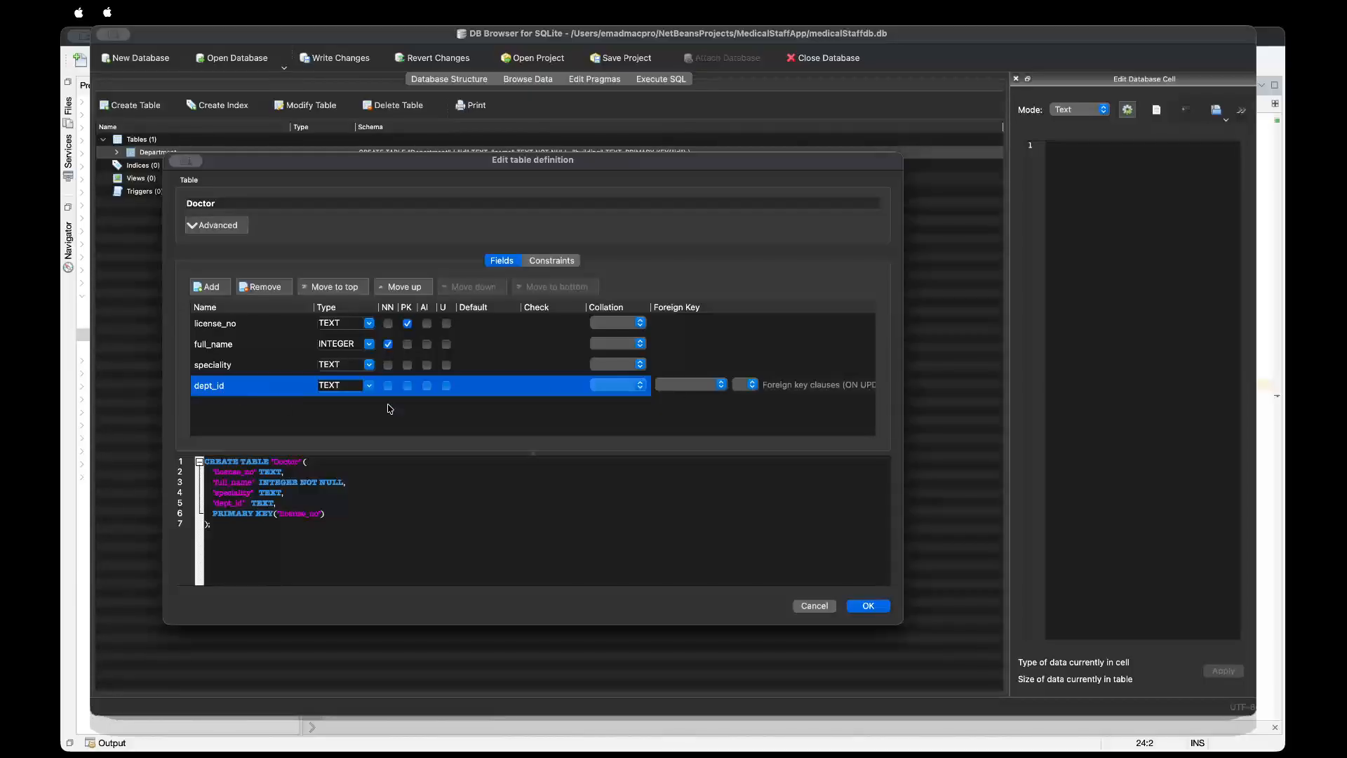
left_click(722, 387)
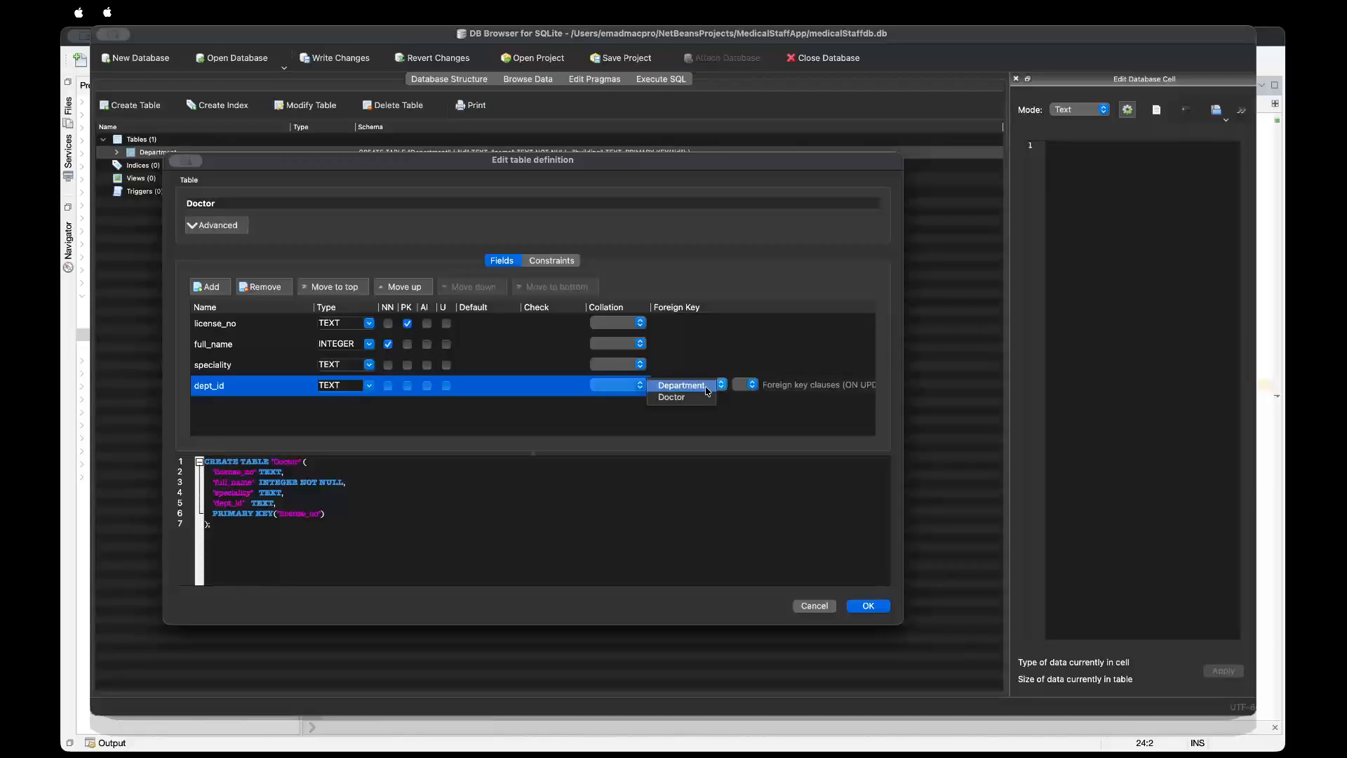
left_click(707, 388)
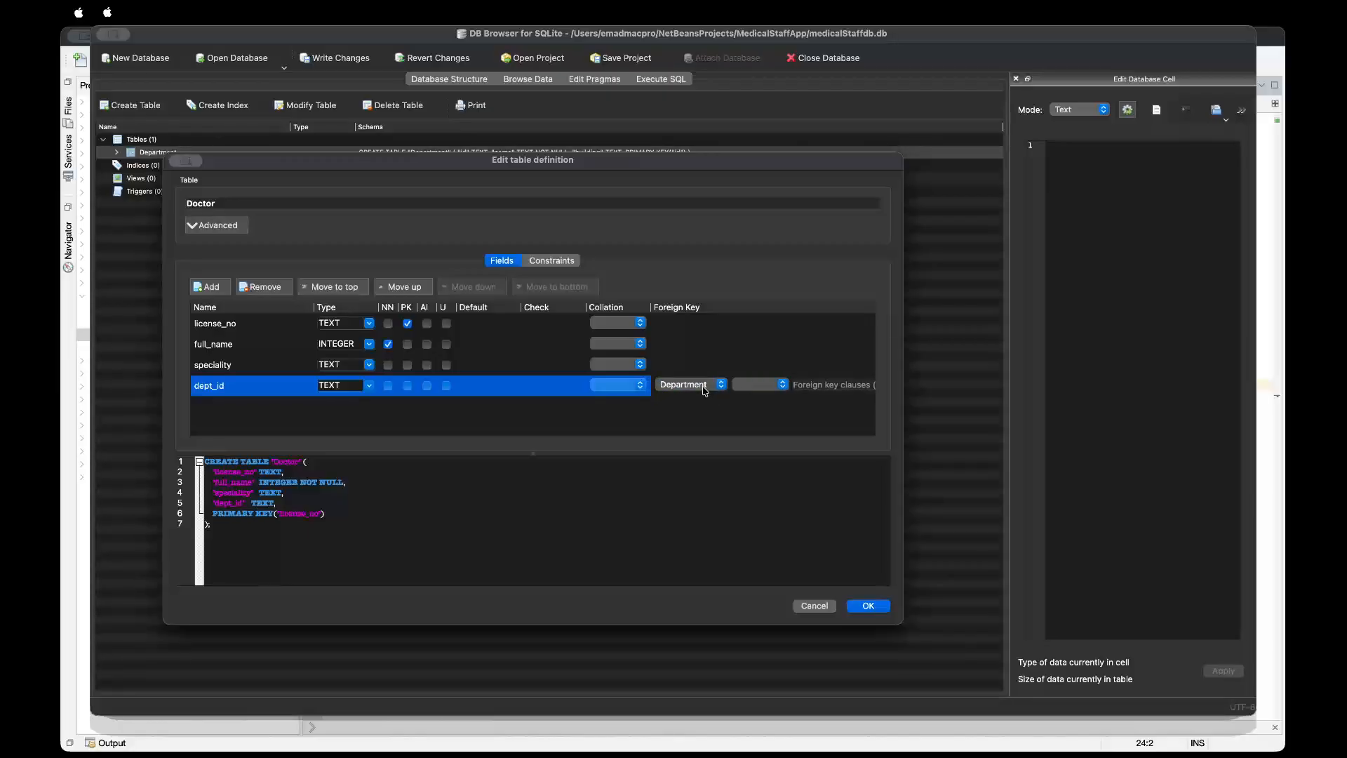
left_click(782, 385)
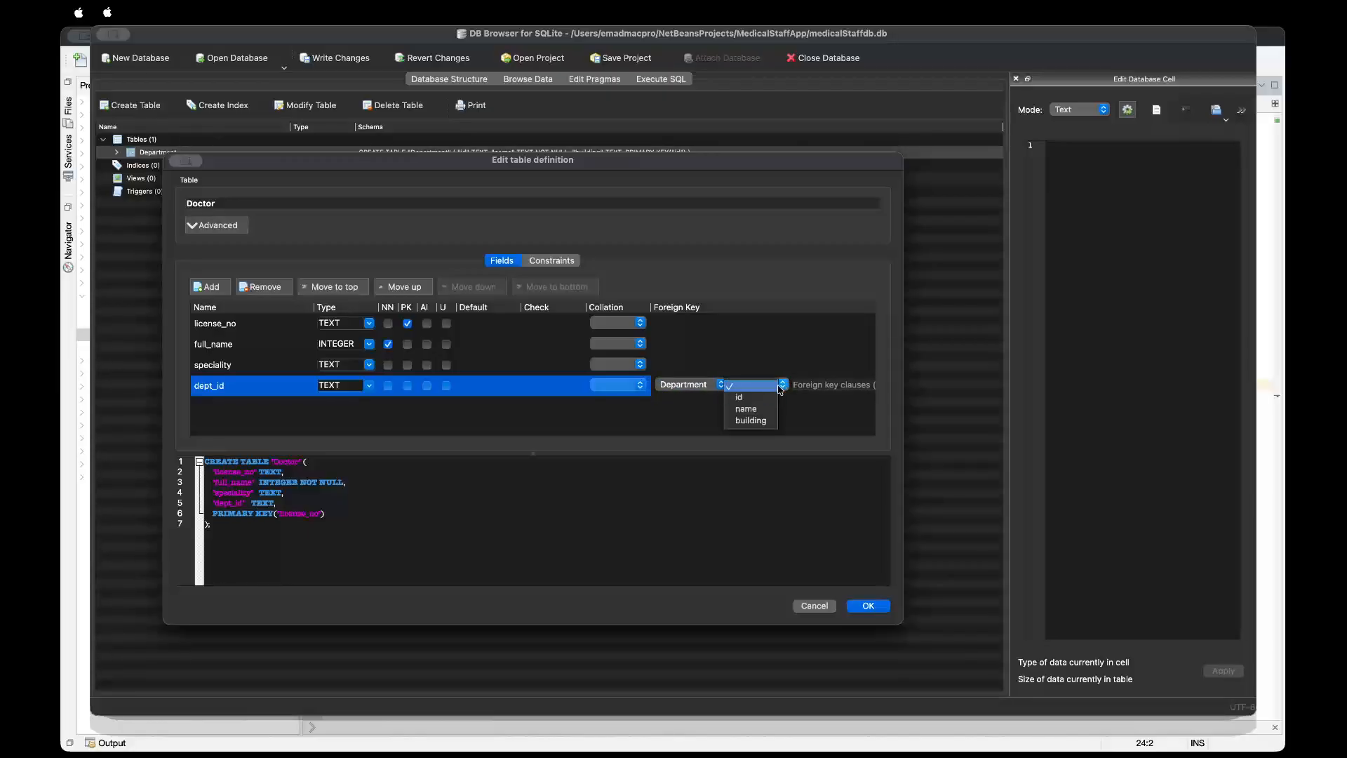
left_click(760, 397)
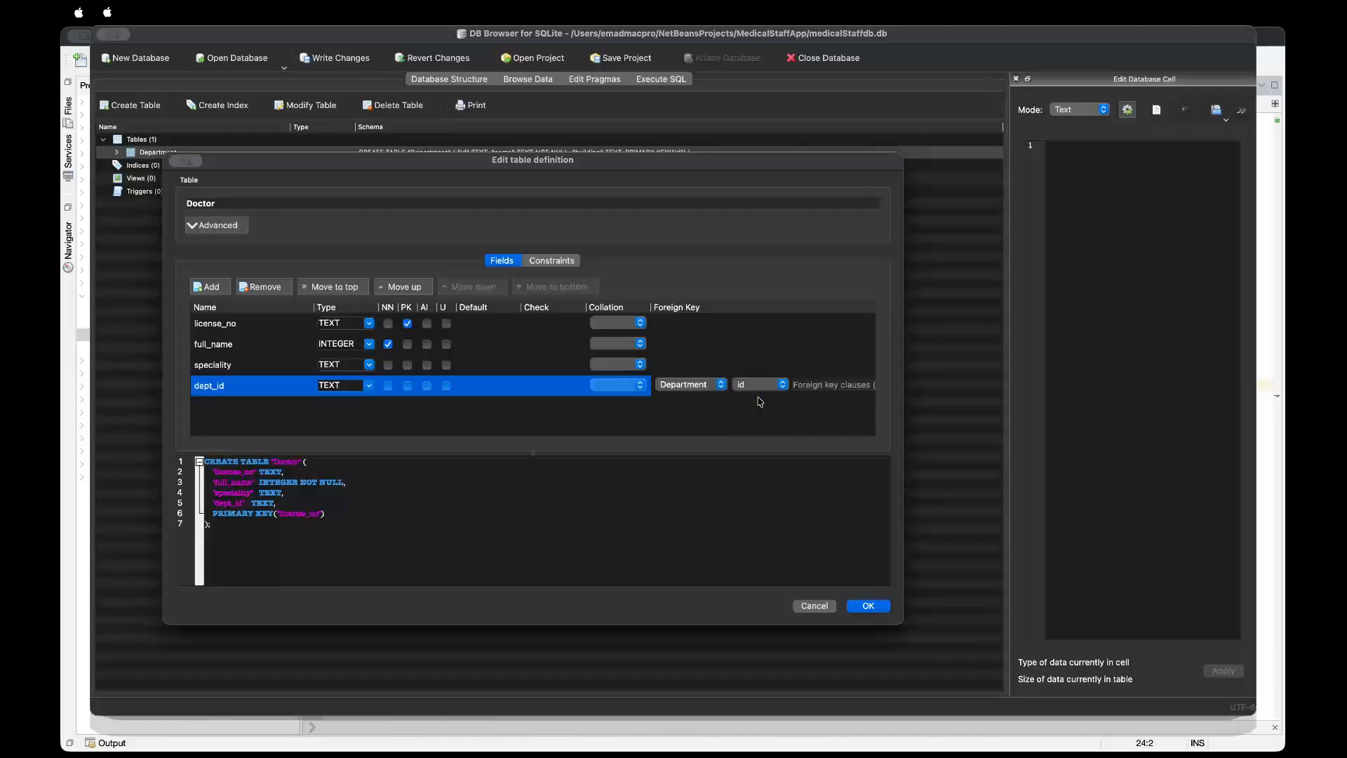
Leave the extra foreign key clauses empty, commit the dept_id reference and create the Doctor table.
scroll(760, 401, "right", 3)
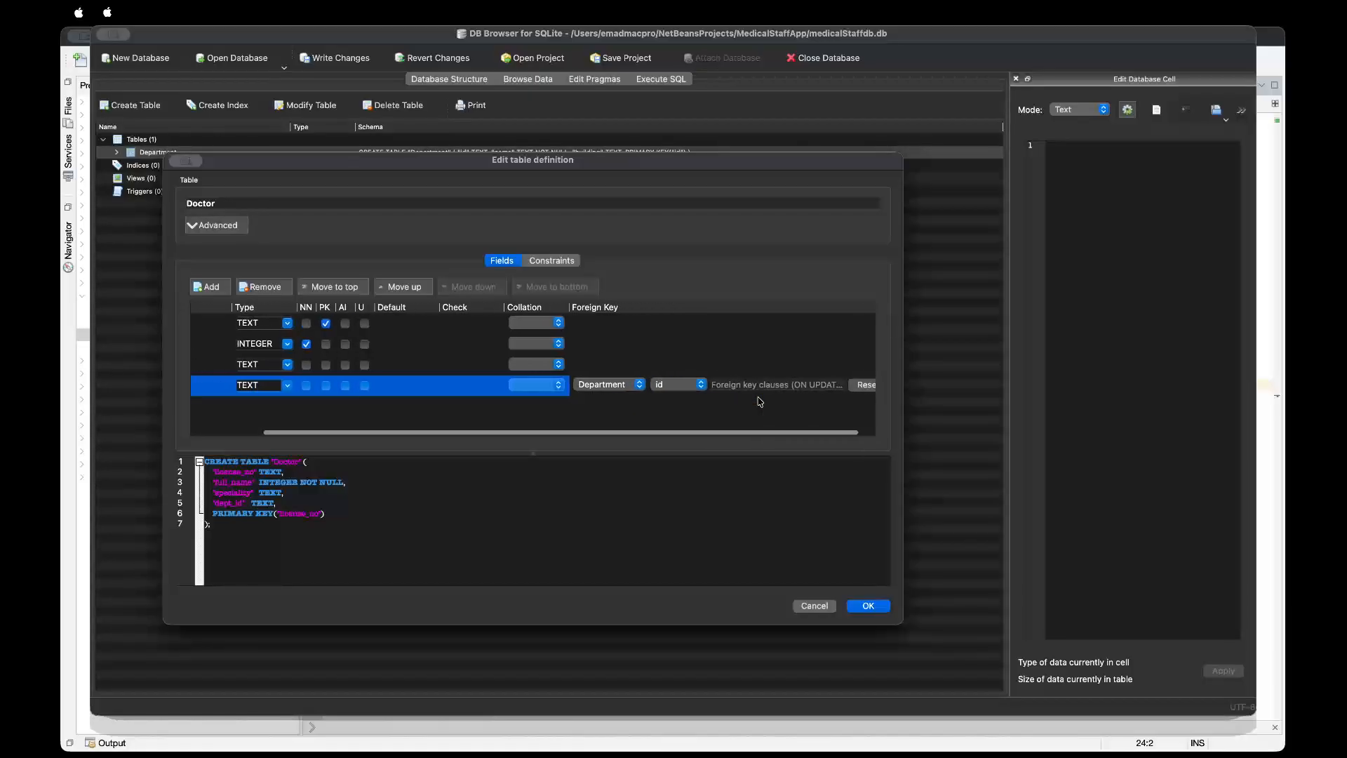
scroll(760, 401, "right", 1)
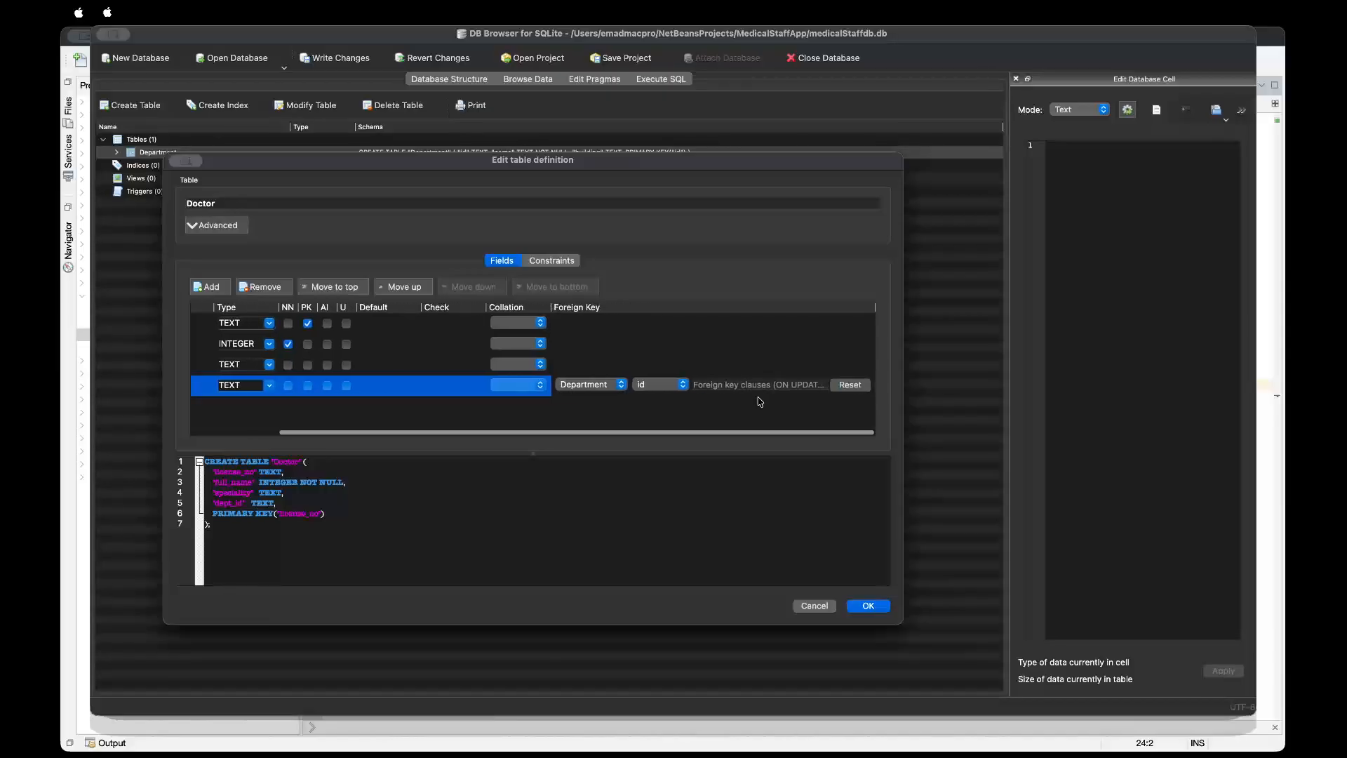
scroll(760, 401, "left", 4)
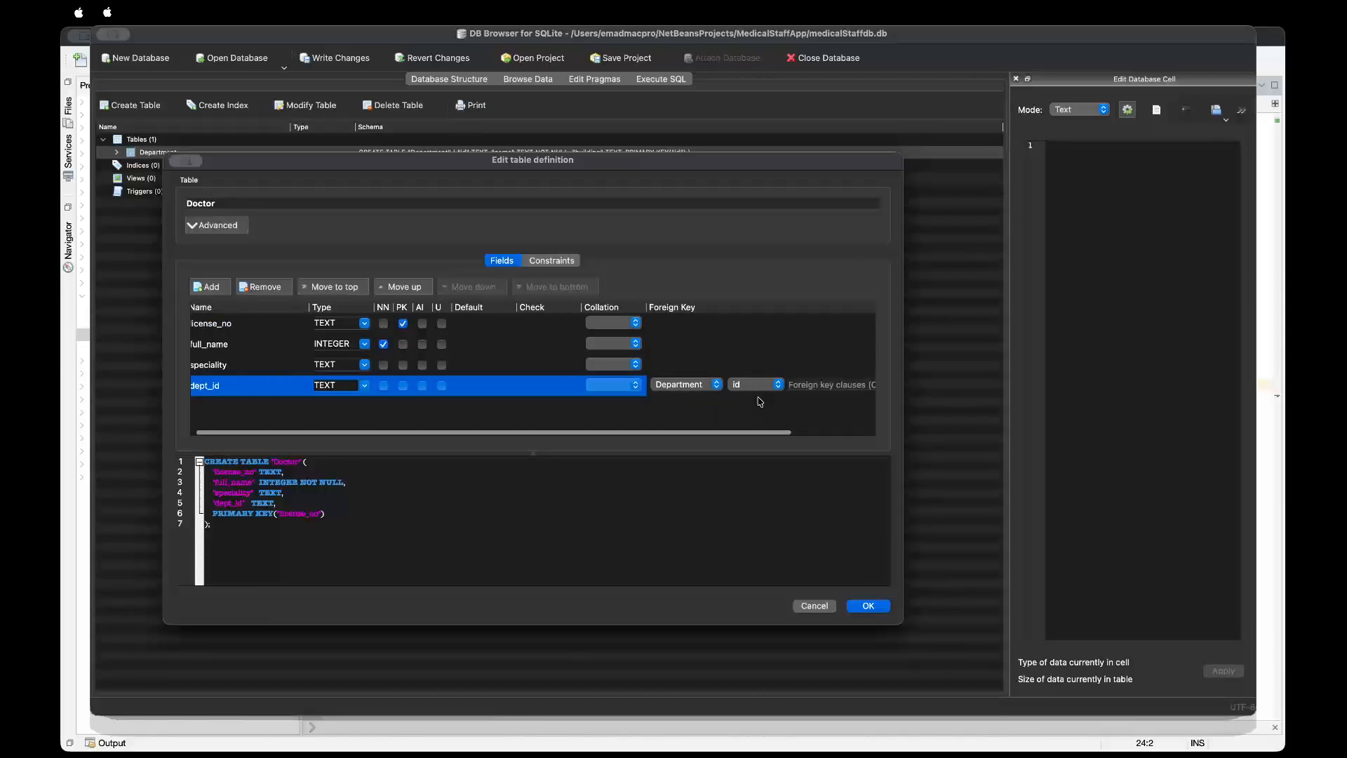
scroll(760, 401, "left", 1)
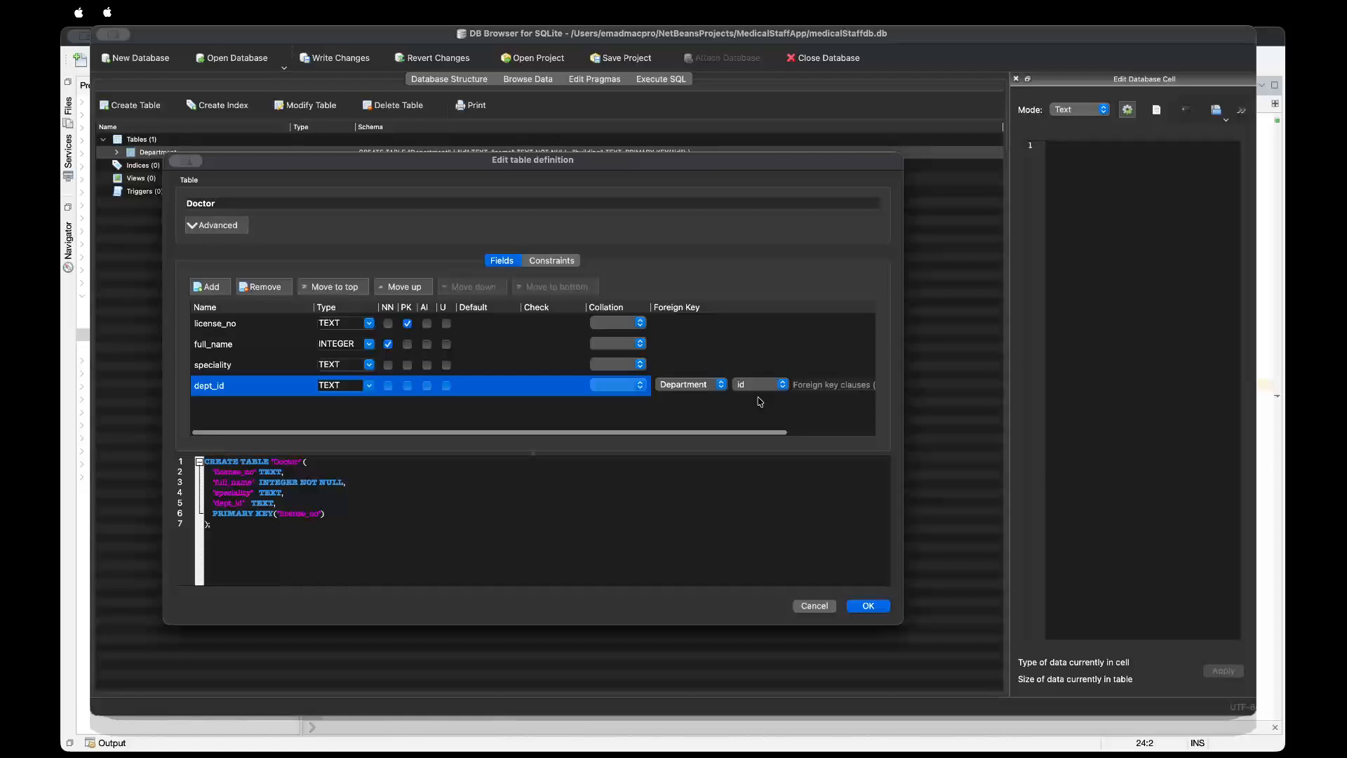
scroll(760, 402, "right", 5)
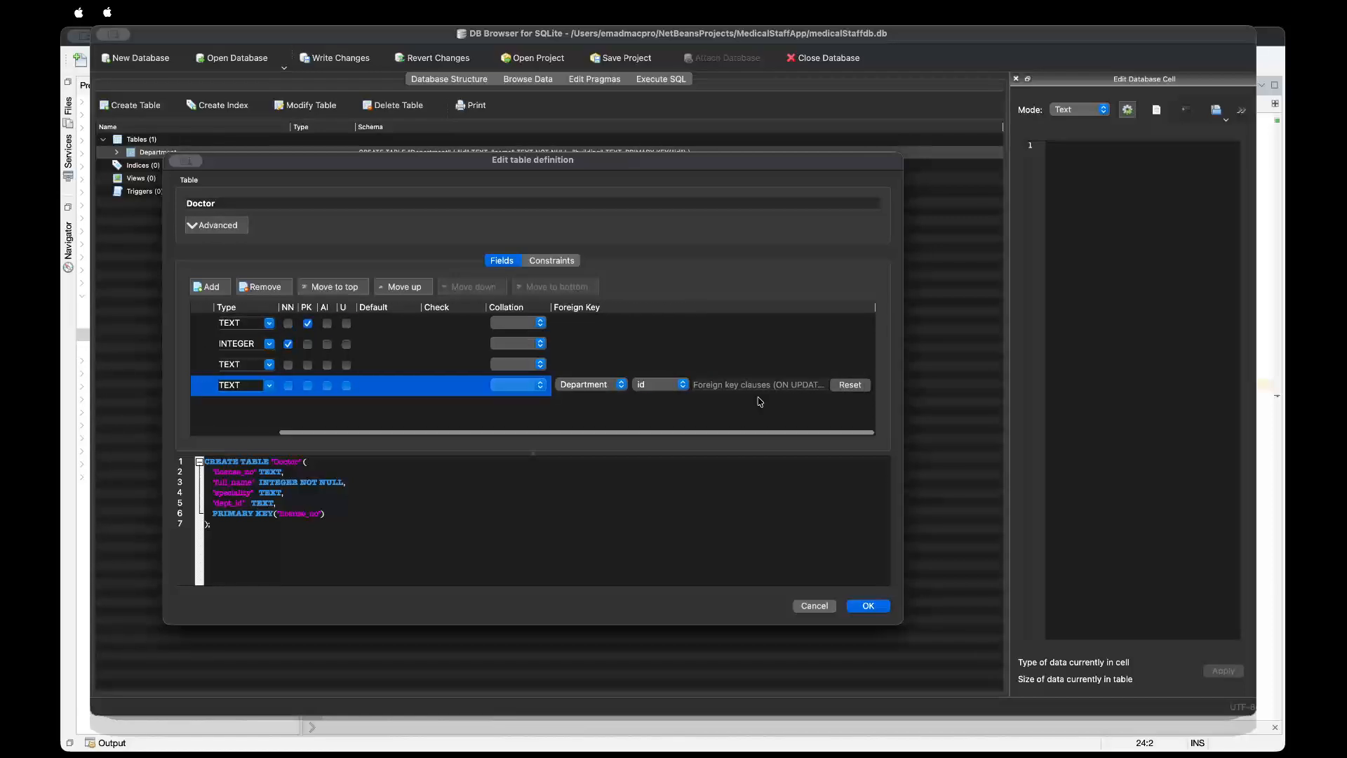
left_click(740, 385)
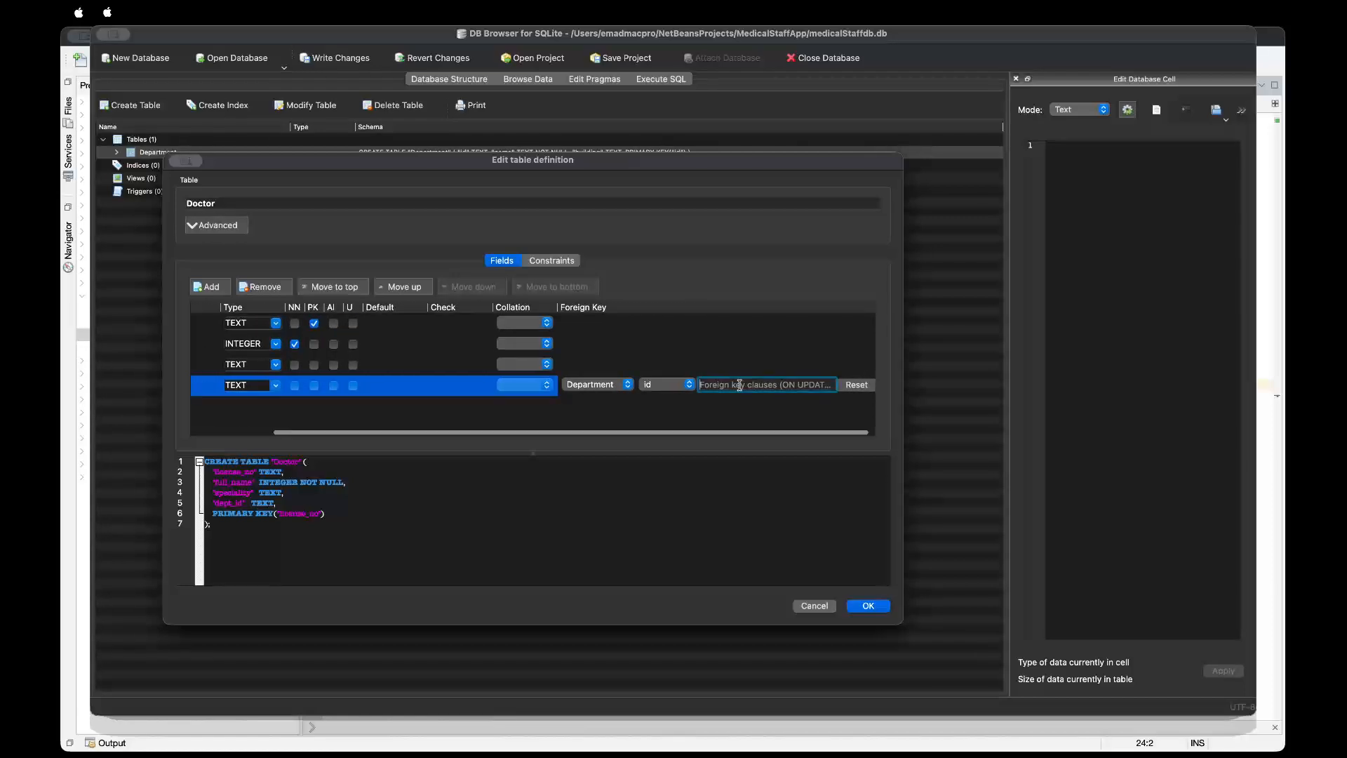
scroll(772, 384, "left", 2)
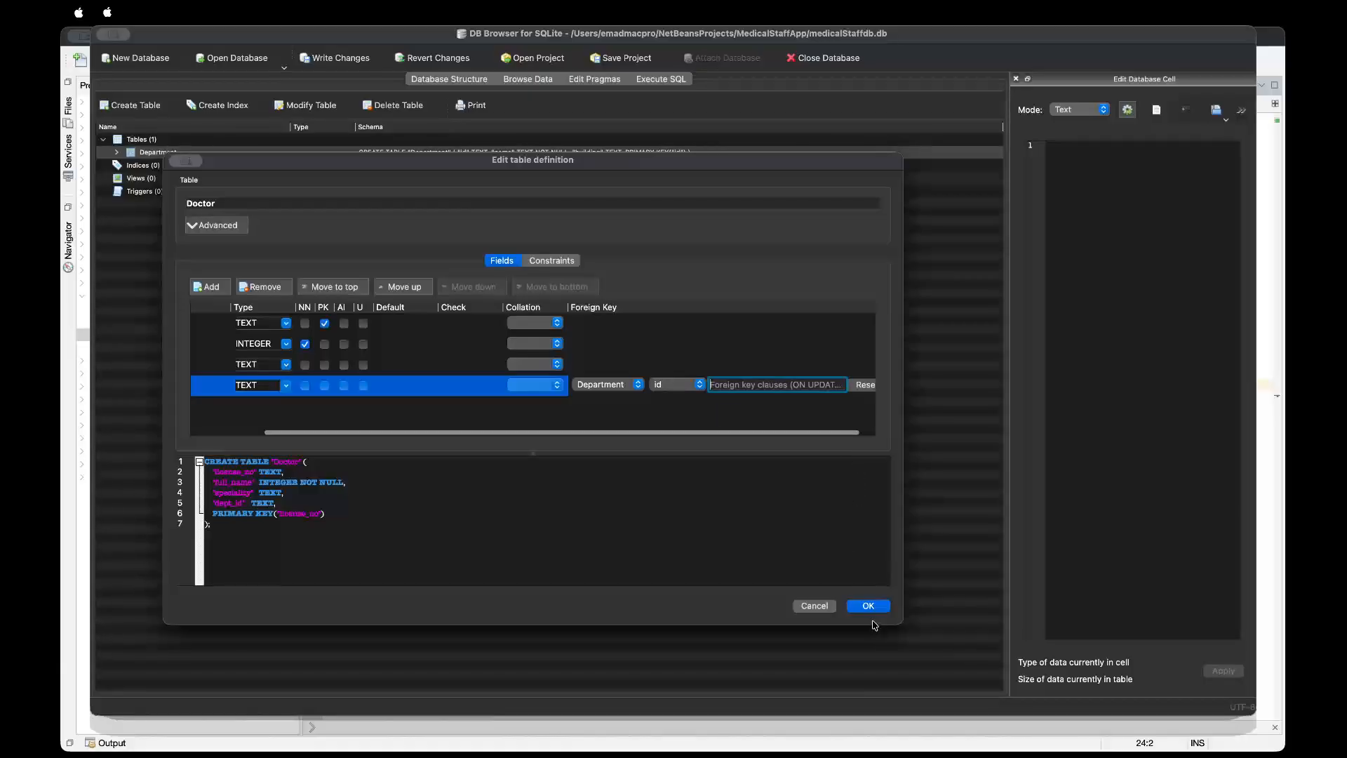
key("Return")
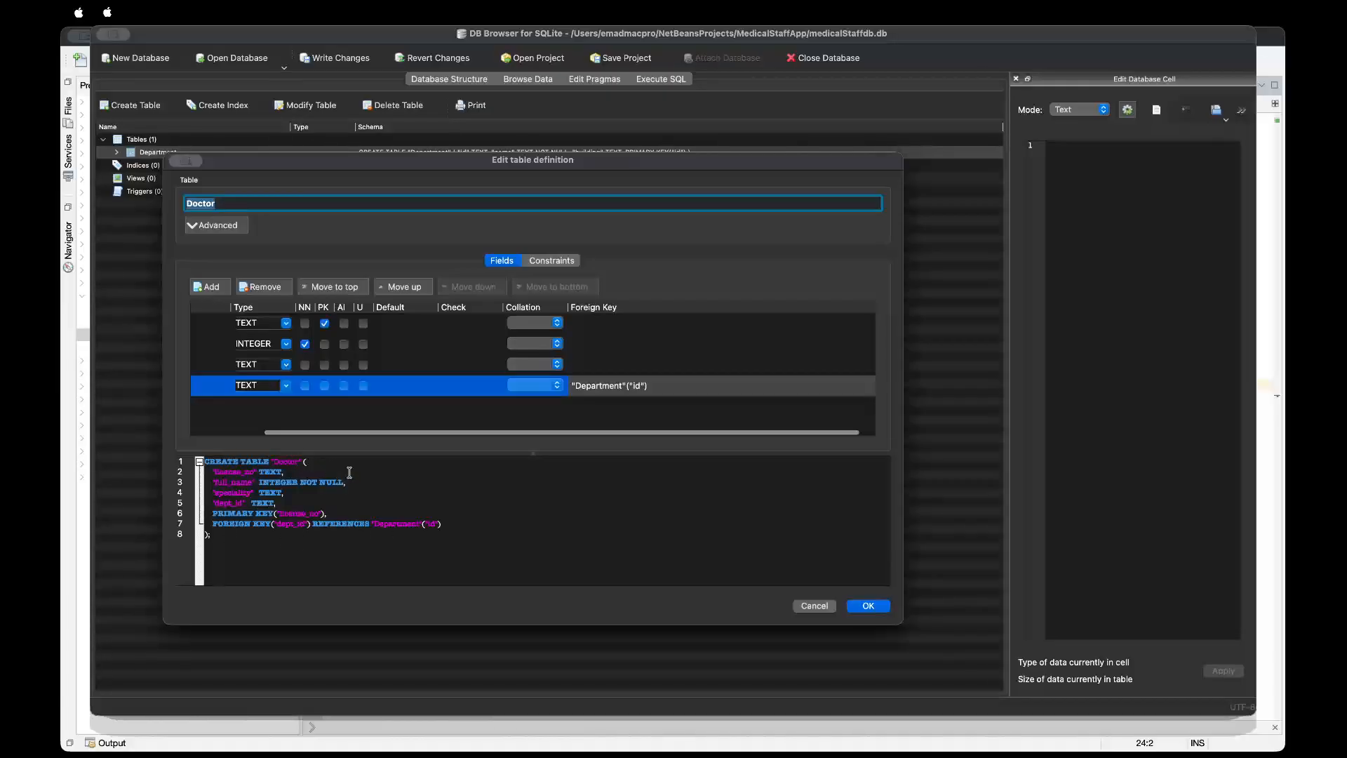
left_click(874, 608)
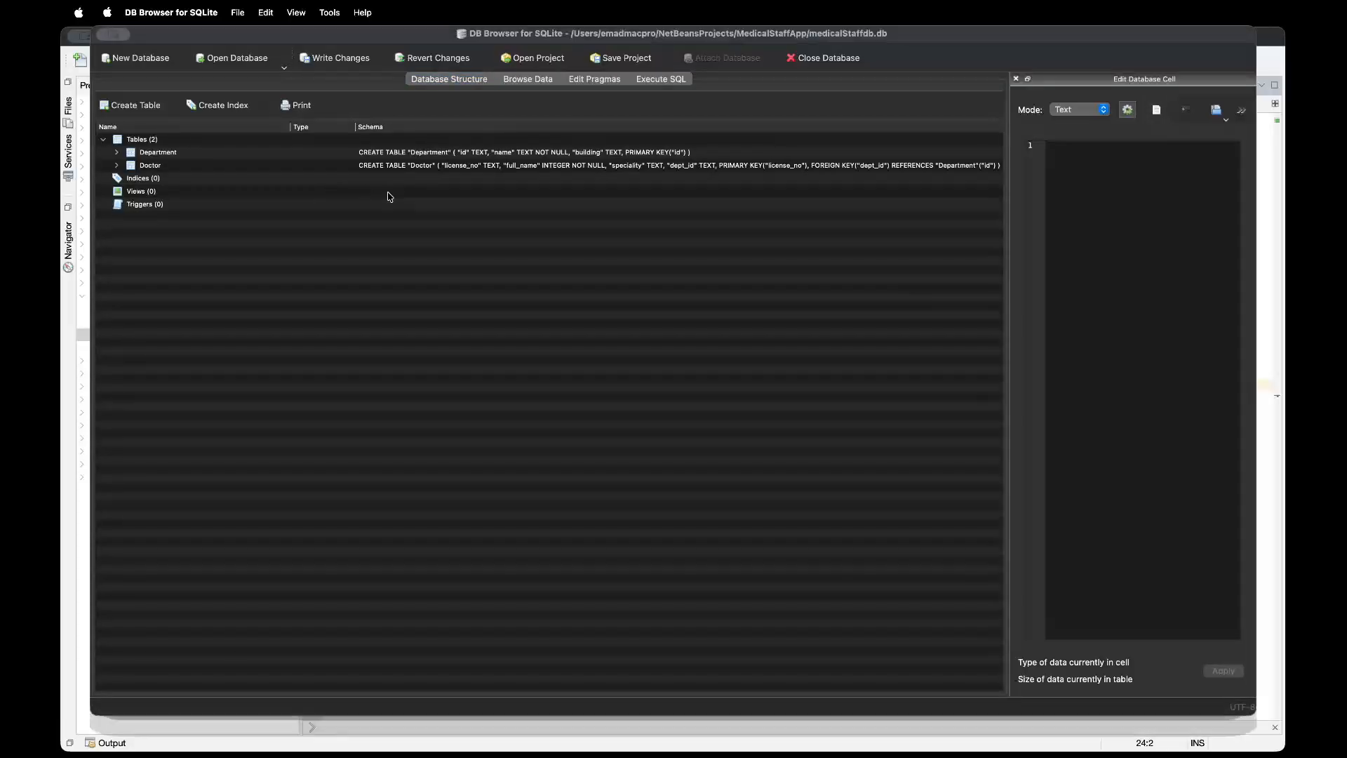
Write an INSERT into DEPARTMENT (id, name, building): CARD Cardiology Block A, PEDS Pediatrics Block B, ORTH Orthopedics Block A, NEUR Neurology Block C, EMER Emergency Ground.
left_click(666, 81)
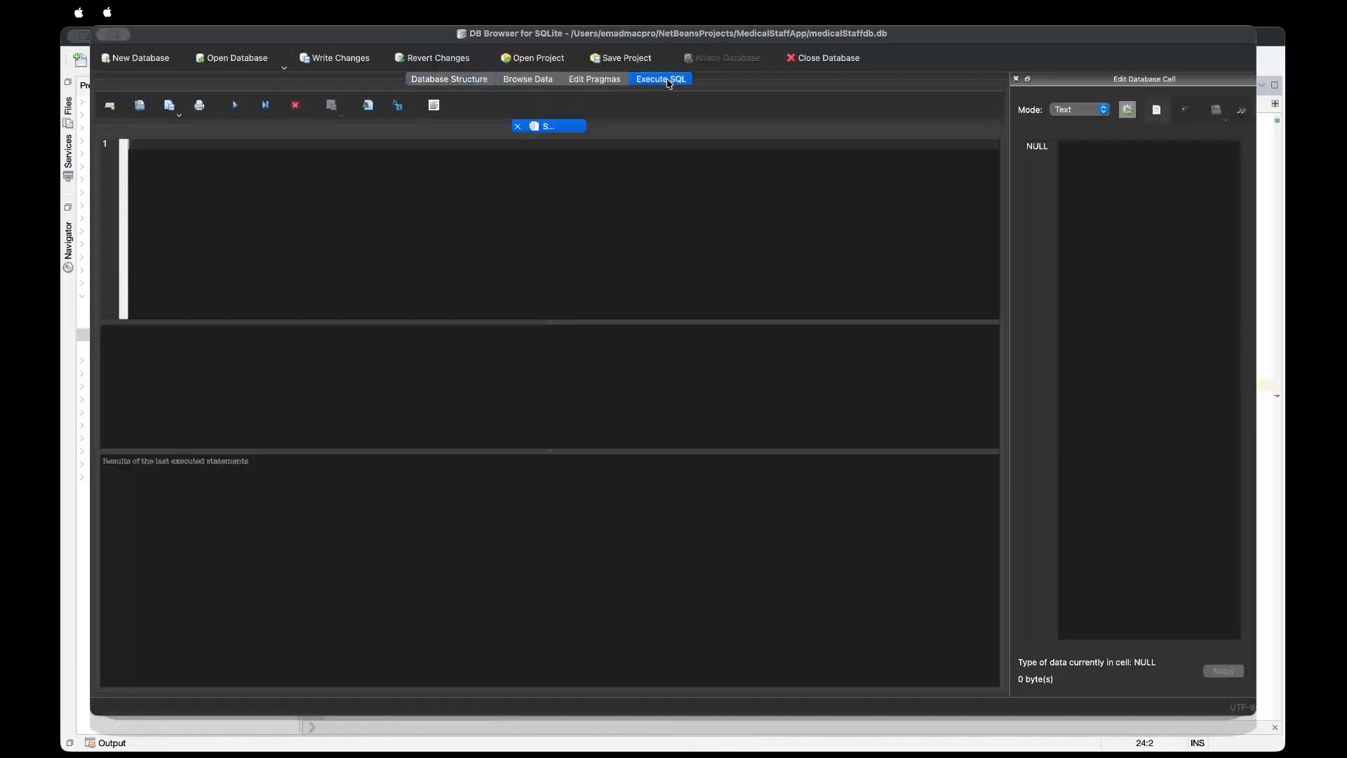
left_click(177, 169)
key("super+Tab")
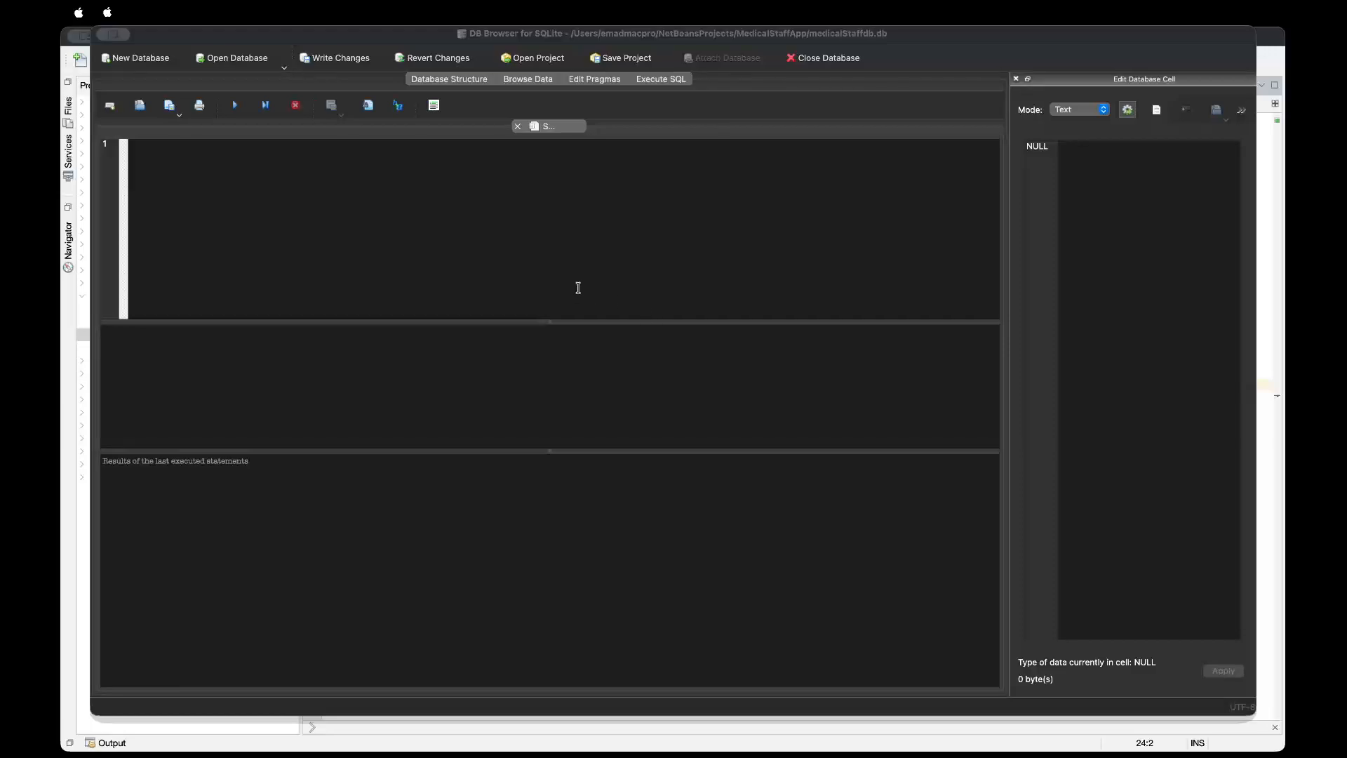
left_click(840, 358)
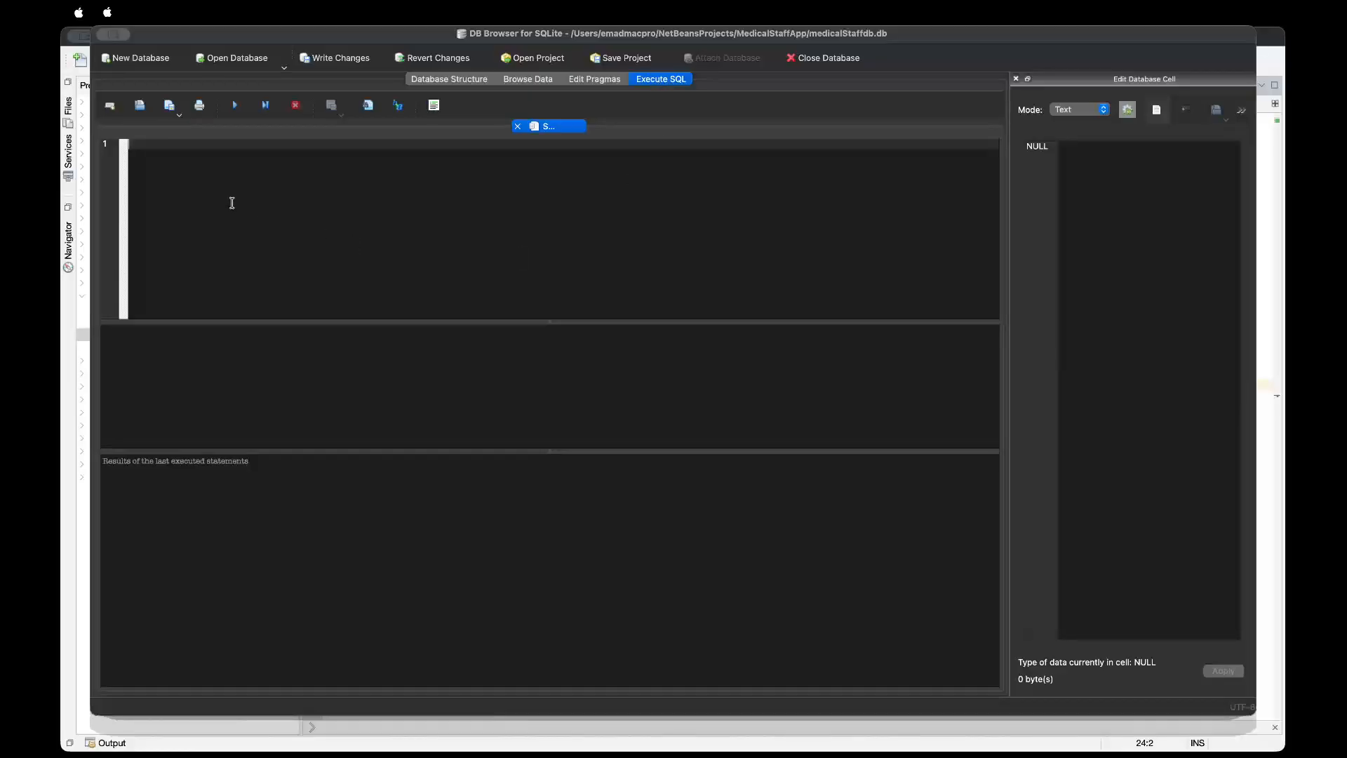
type("INSERT INTO DEPARTMENT (id, name, building) VALUES ('CARD', 'Cardiology', 'Block A'), ('PEDS', 'Pediatrics', 'Block B'), ('ORTH', 'Orthopedics', 'Block A'), ('NEUR', 'Neurology', 'Block C'), ('EMER', 'Emergency', 'Ground');")
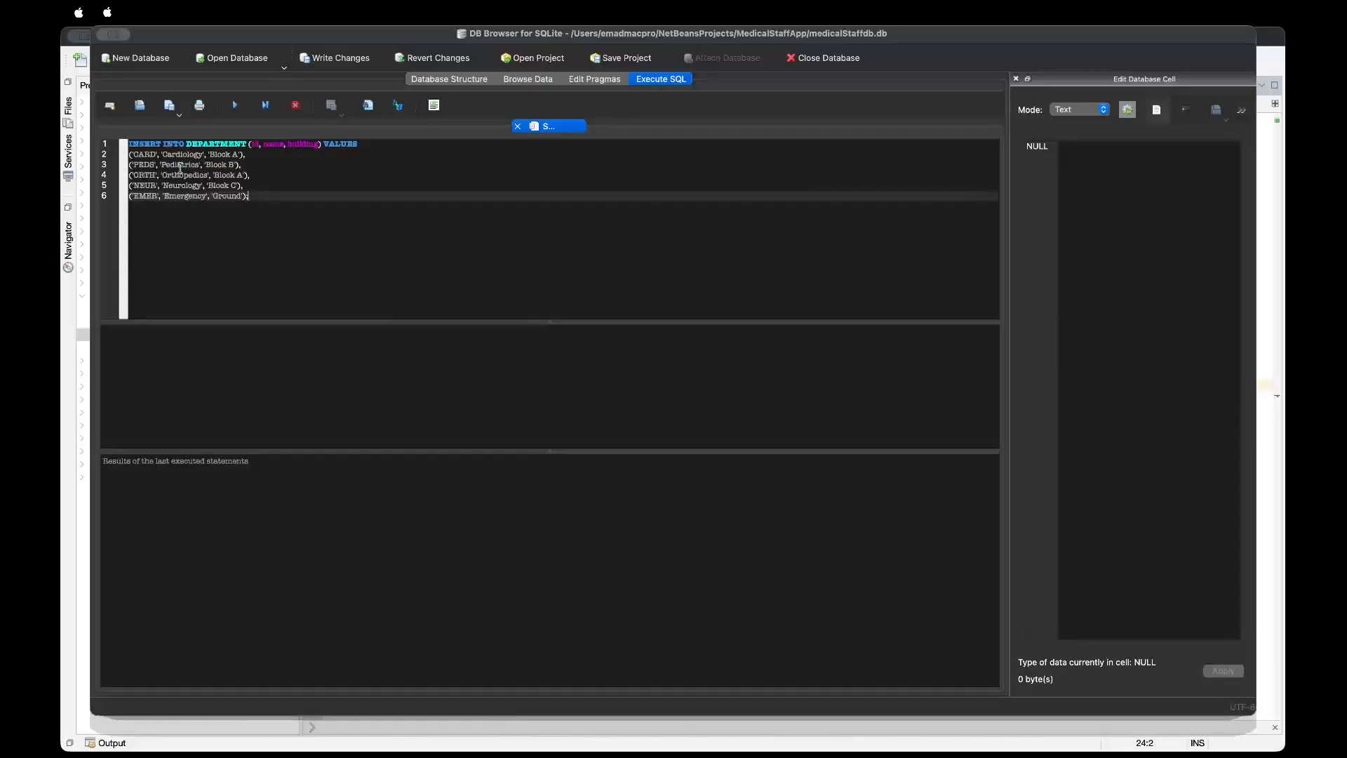
key("Return")
key("Return")
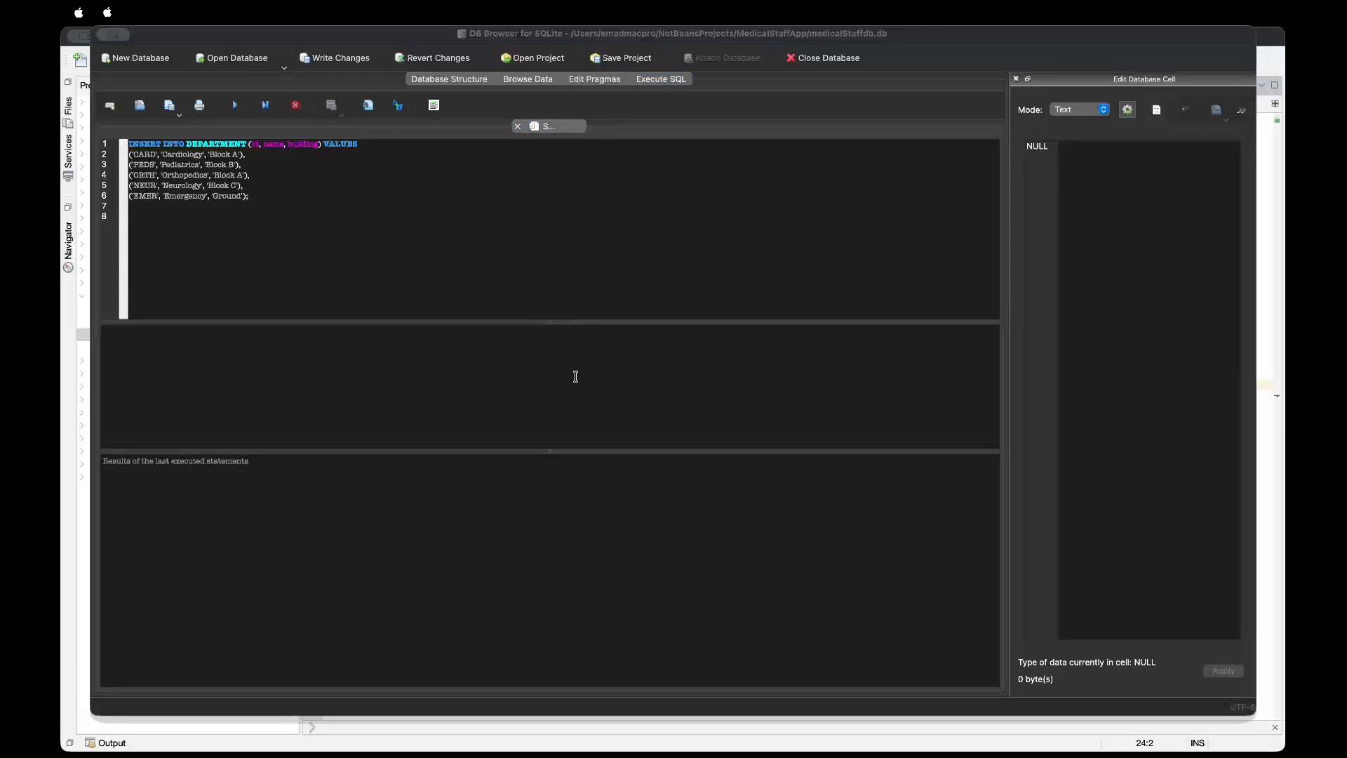
Add an INSERT INTO DOCTOR statement with license_no, full_name, specialty and dept_id for eight doctors, copy it, and remove it from the editor.
left_click(969, 499)
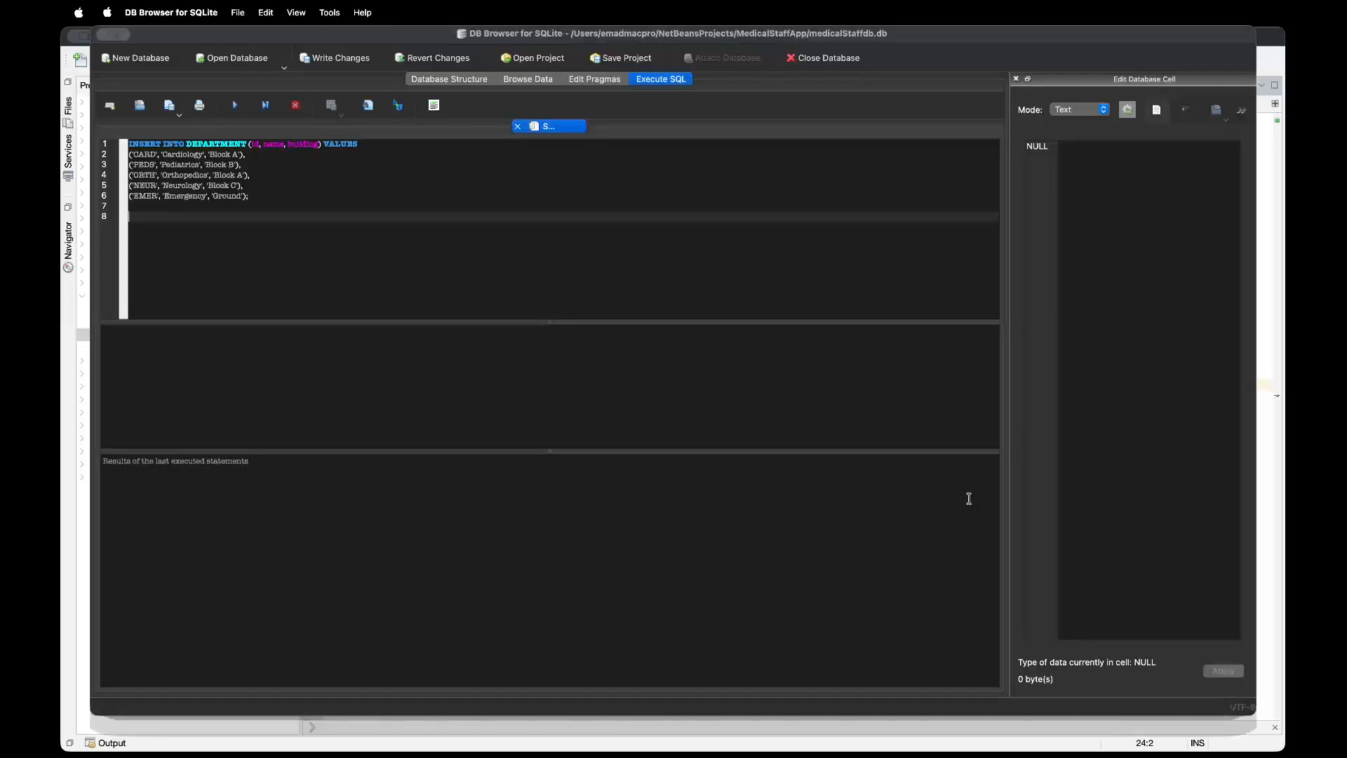
type("INSERT INTO DOCTOR (license_no, full_name, specialty, dept_id) VALUES ('D001', 'Dr. Alice Smith', 'Cardiovascular Surgeon', 'CARD'), ('D002', 'Dr. Robert Chen', 'Interventional Cardiologist', 'CARD'), ('D003', 'Dr. Sarah Johnson', 'Neonatologist', 'PEDS'), ('D004', 'Dr. Michael Brown', 'Pediatric Psychologist', 'PEDS'), ('D005', 'Dr. Elena Rodriguez', 'Sports Medicine', 'ORTH'), ('D006', 'Dr. David Wilson', 'Spinal Surgeon', 'ORTH'), ('D007', 'Dr. James Lee', 'Neurosurgeon', 'NEUR'), ('D008', 'Dr. Maria Garcia', 'ER Specialist', 'EMER');")
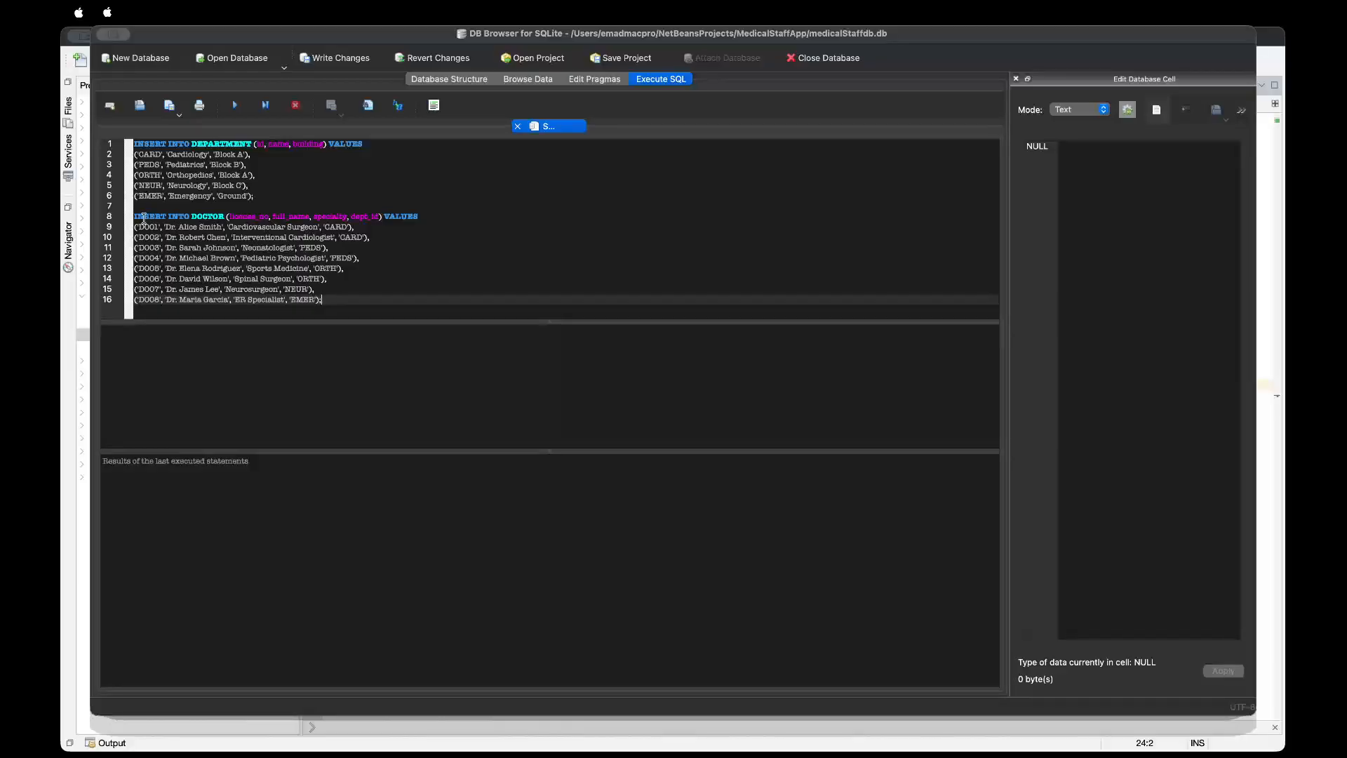
mouse_move(135, 217)
left_mouse_down()
mouse_move(281, 229)
mouse_move(375, 289)
mouse_move(360, 296)
mouse_move(127, 219)
left_mouse_up()
key("super+c")
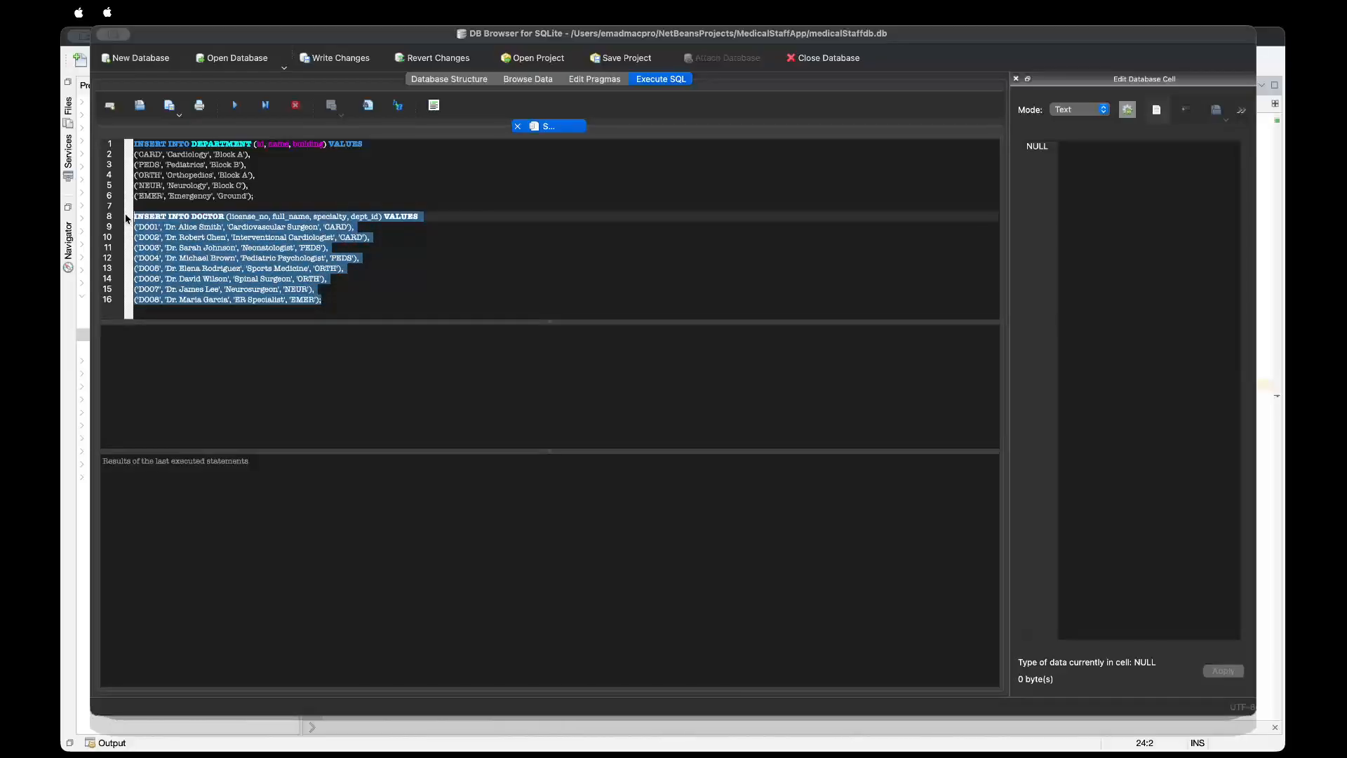
key("BackSpace")
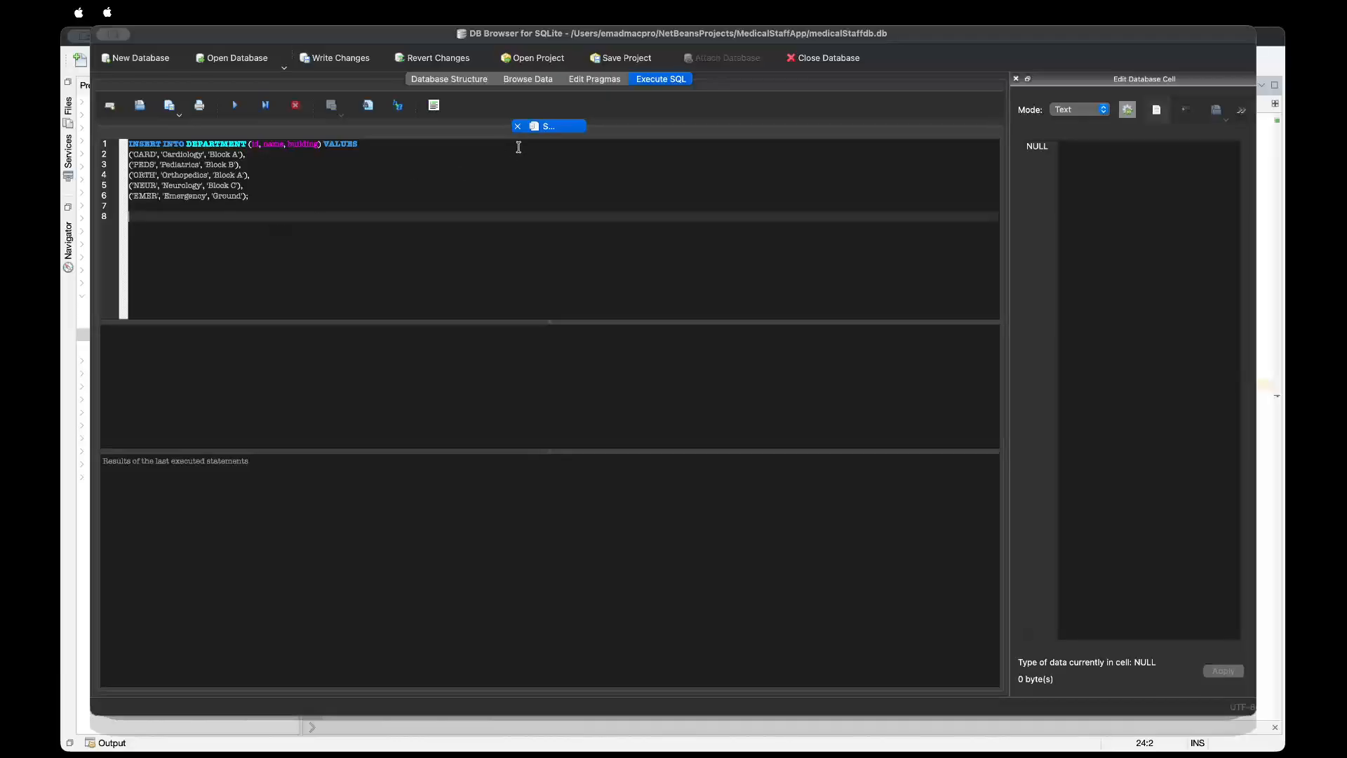
Execute the Department INSERT statement and browse the data of the Department and Doctor tables.
left_click(234, 106)
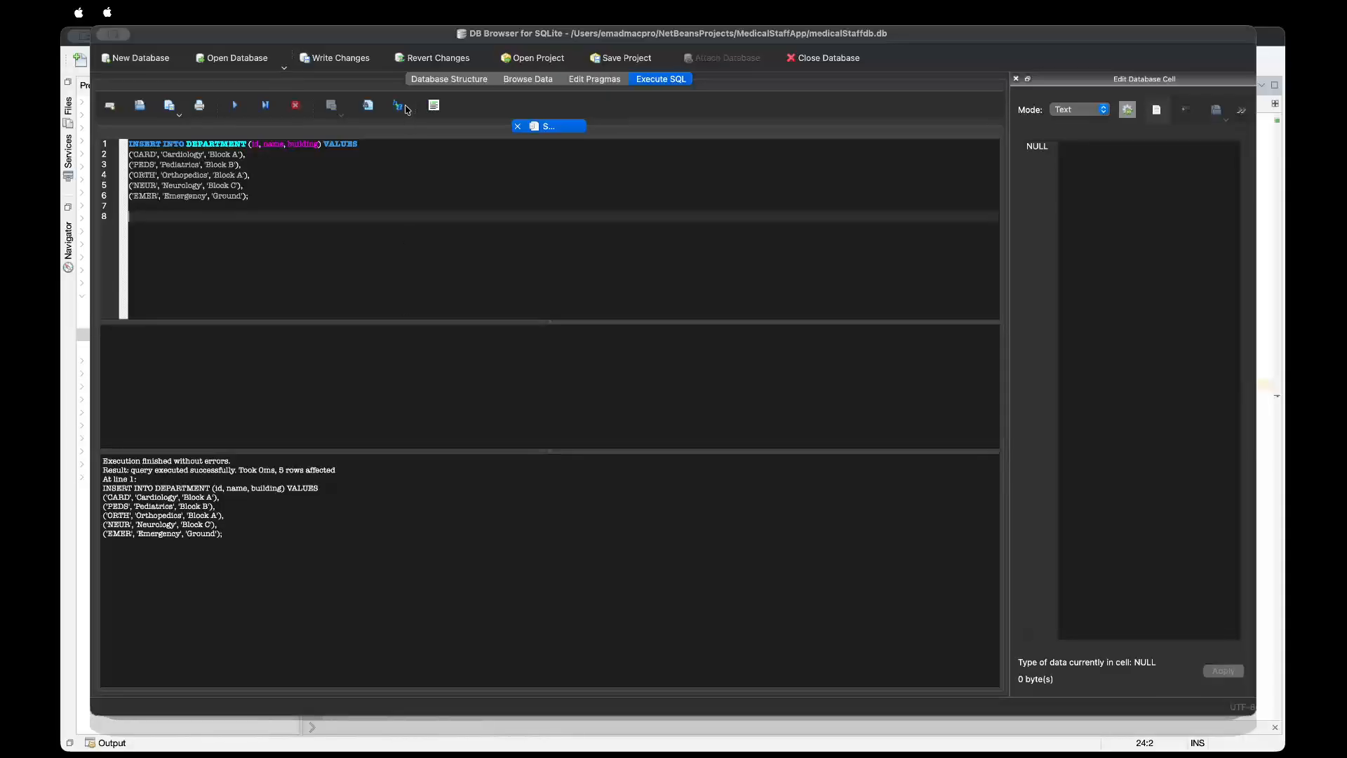
left_click(528, 80)
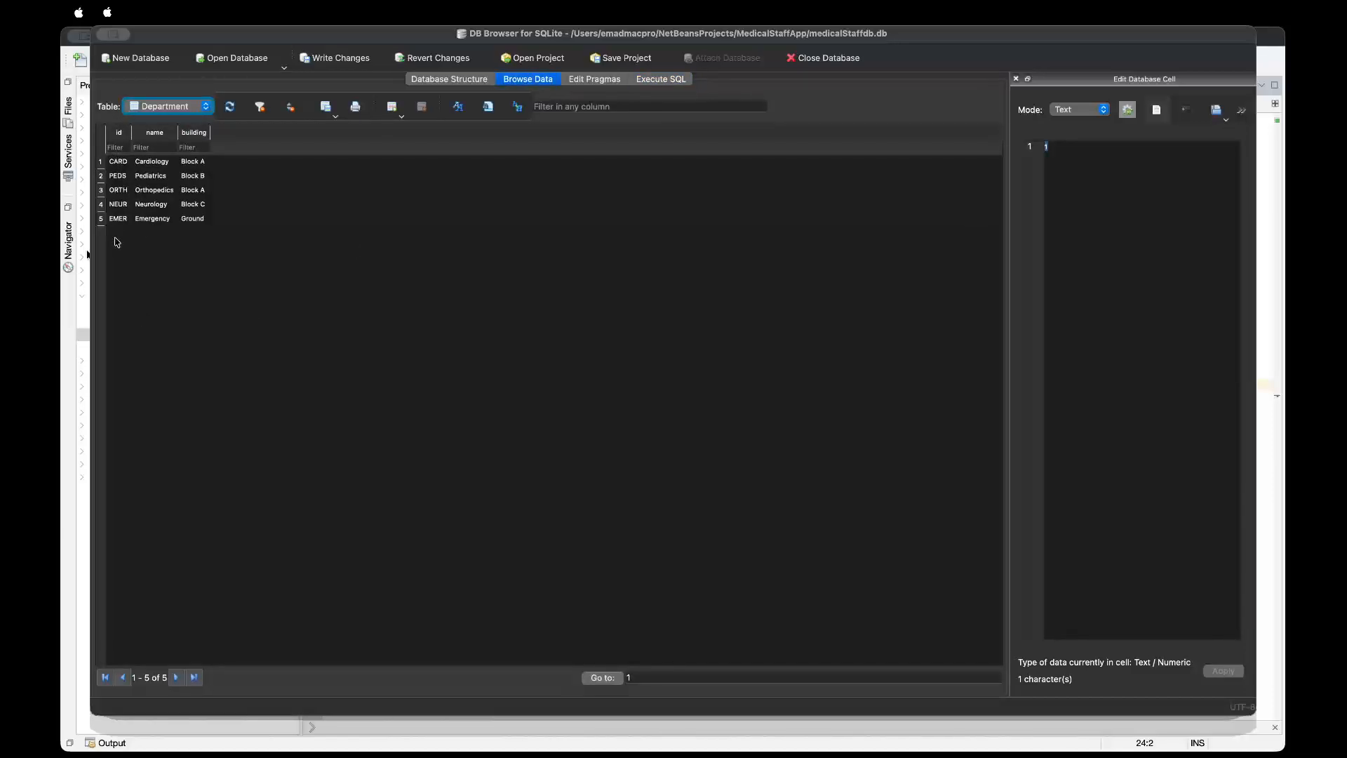
left_click(208, 107)
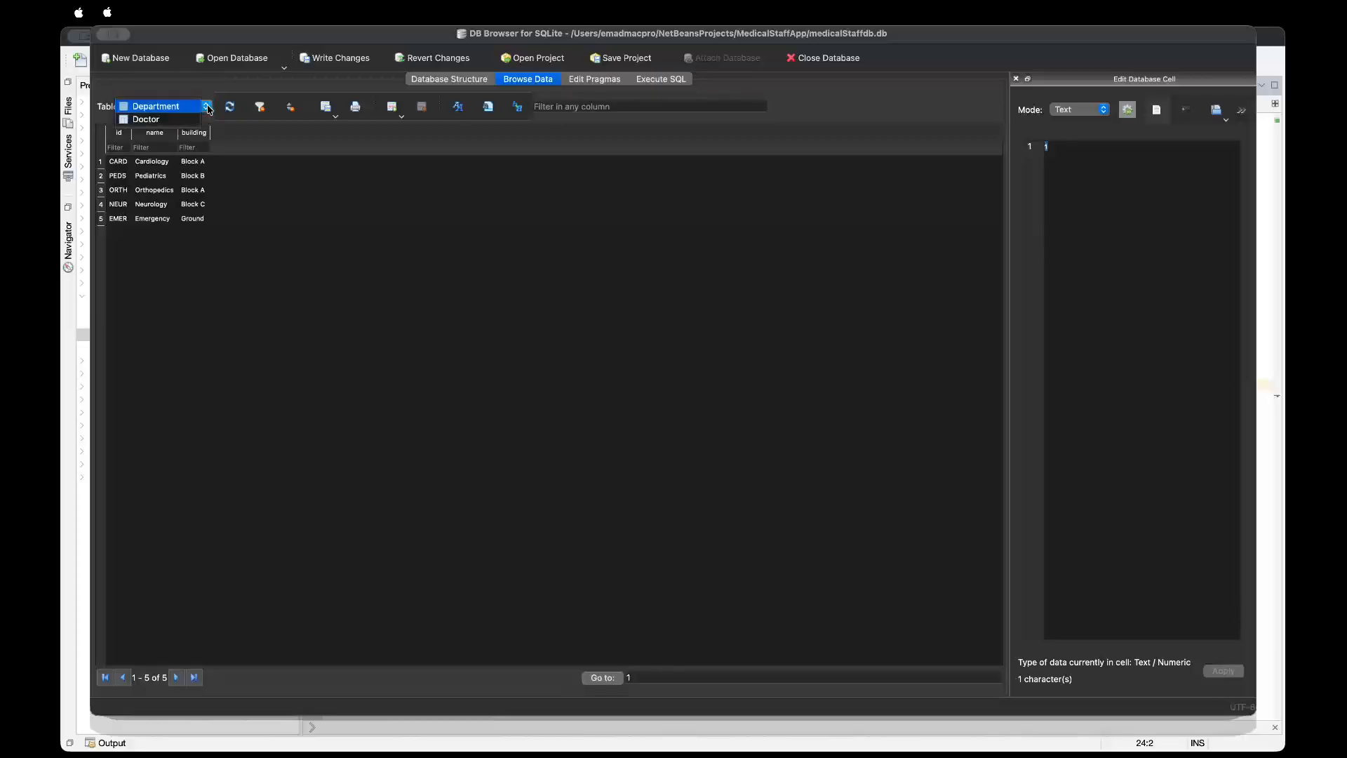
left_click(167, 120)
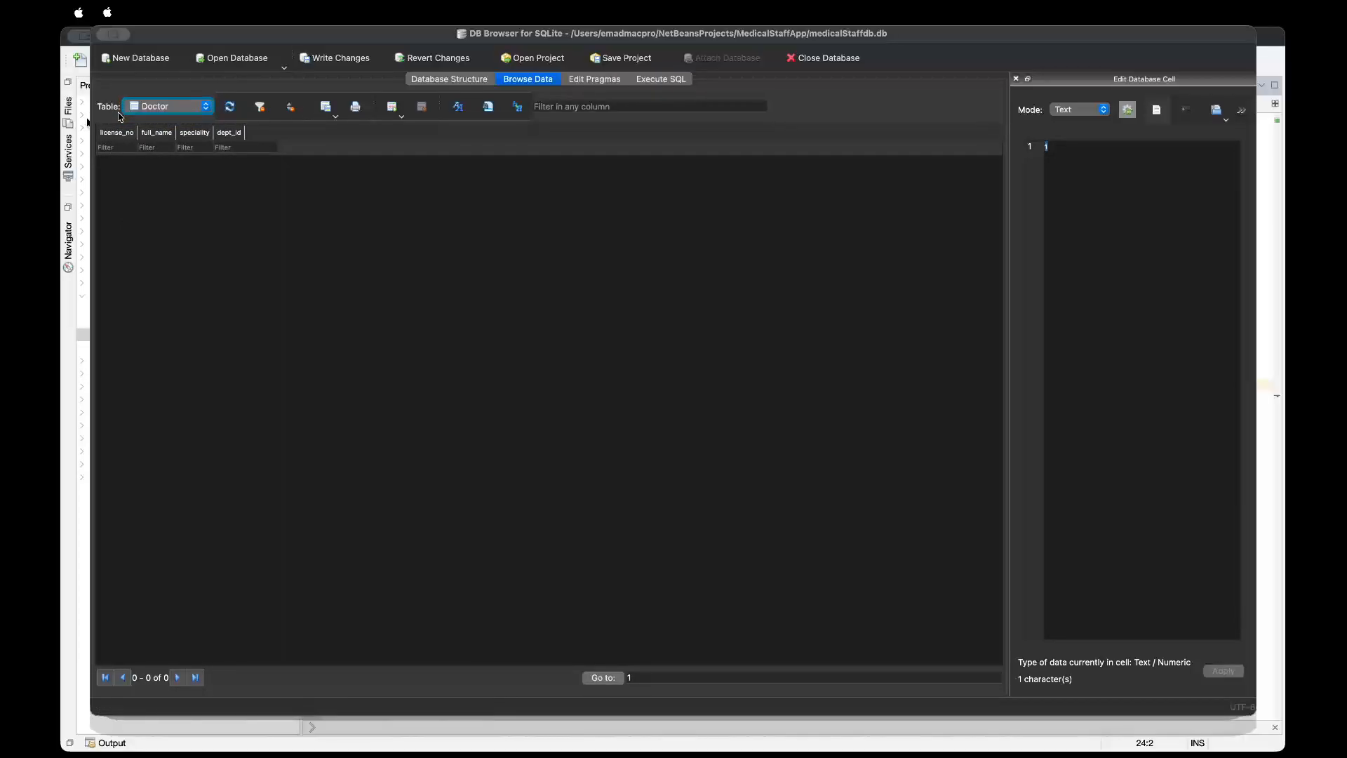
Insert a new blank record in the Doctor table and select its individual cells.
left_click(393, 110)
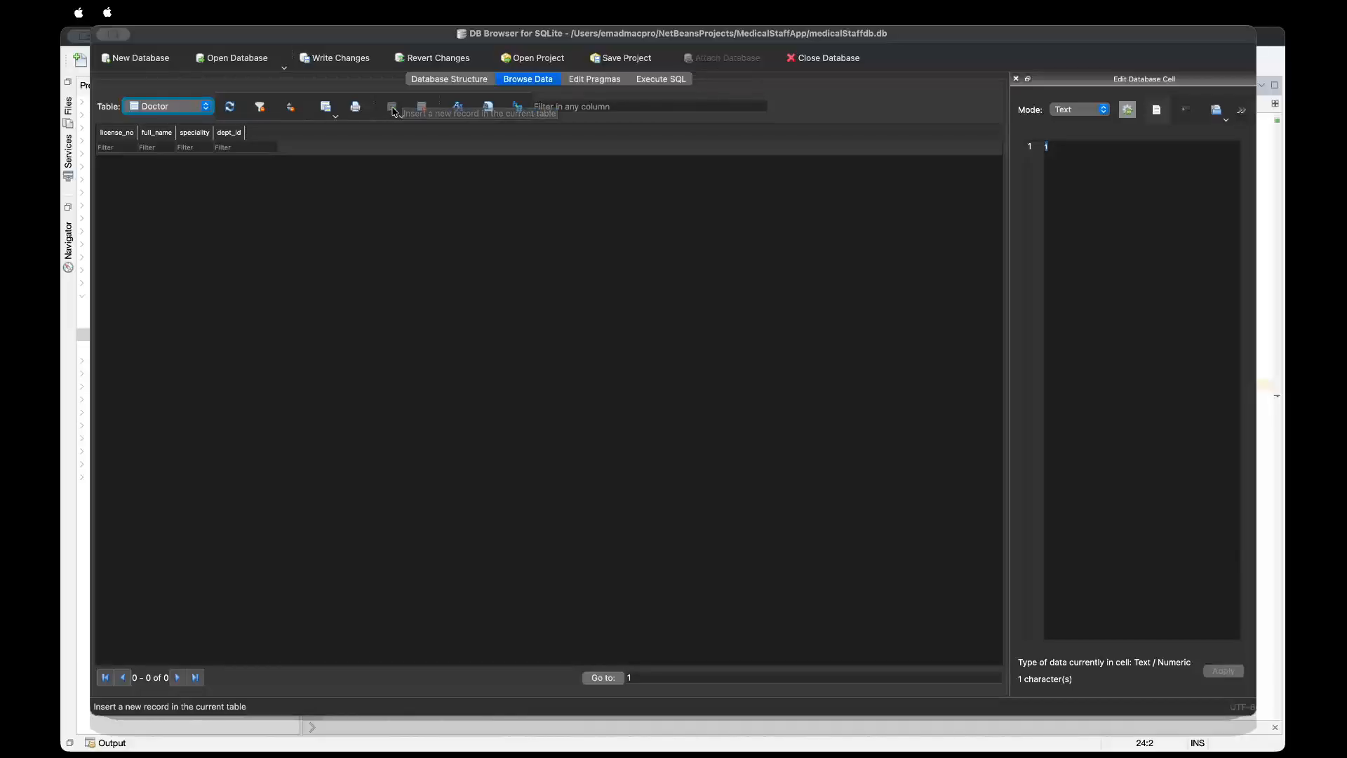
left_click(125, 166)
left_click(172, 165)
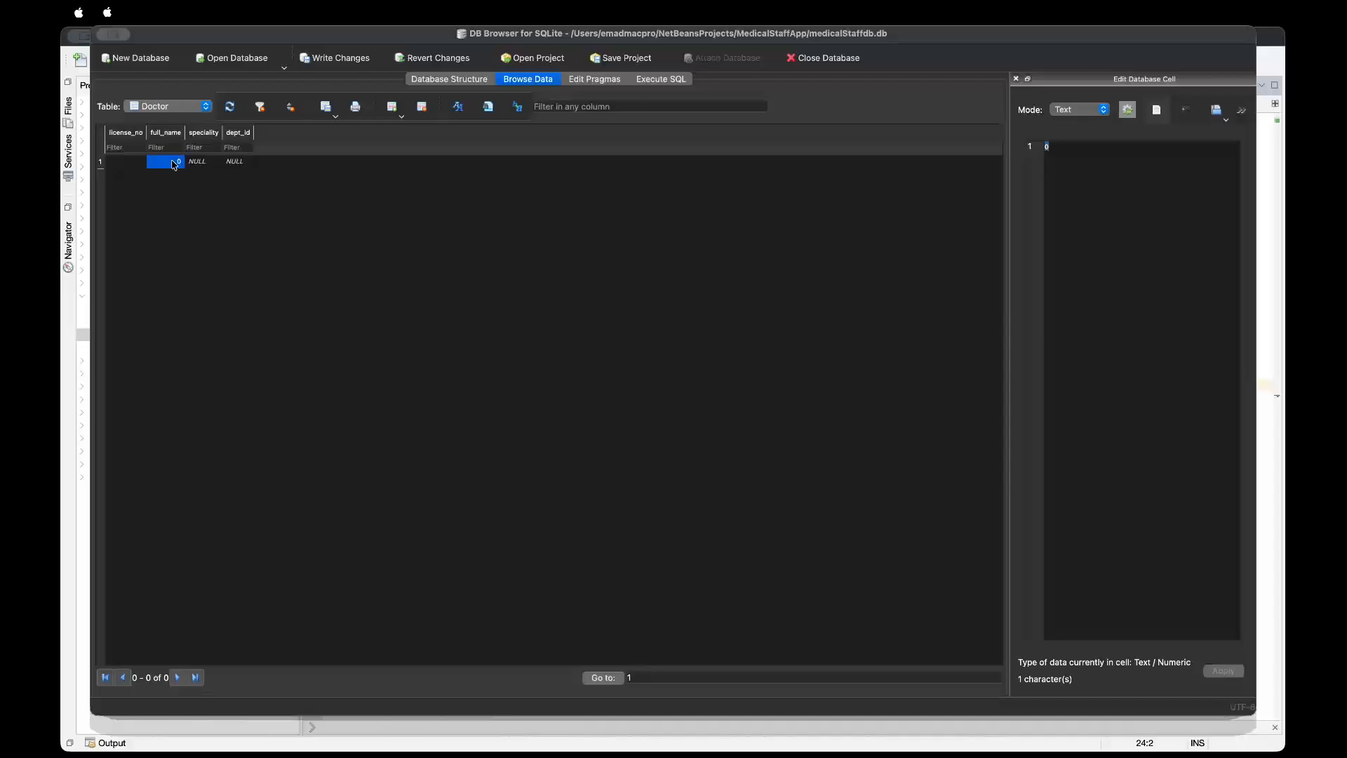
left_click(204, 165)
left_click(229, 166)
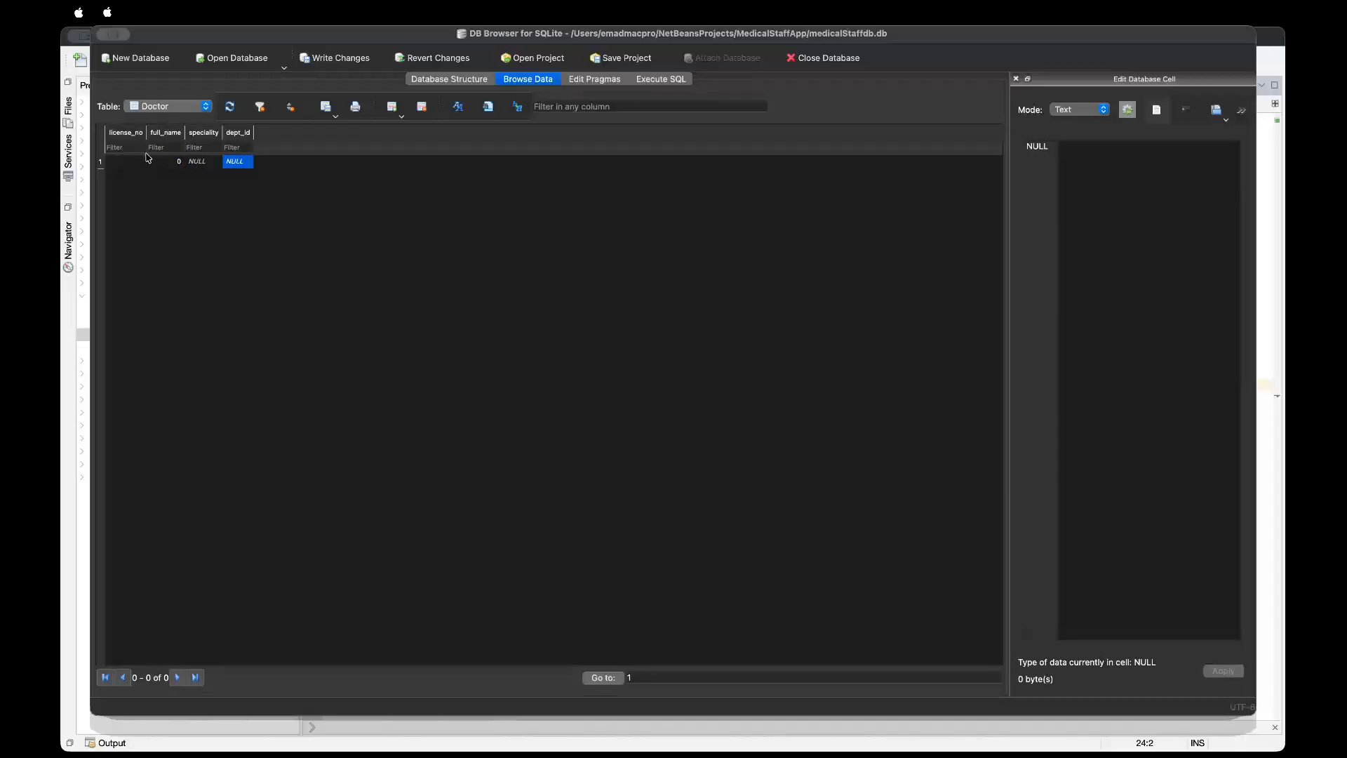
Replace the Department INSERT in the SQL editor with the copied INSERT INTO DOCTOR statement and try to execute it.
left_click(670, 81)
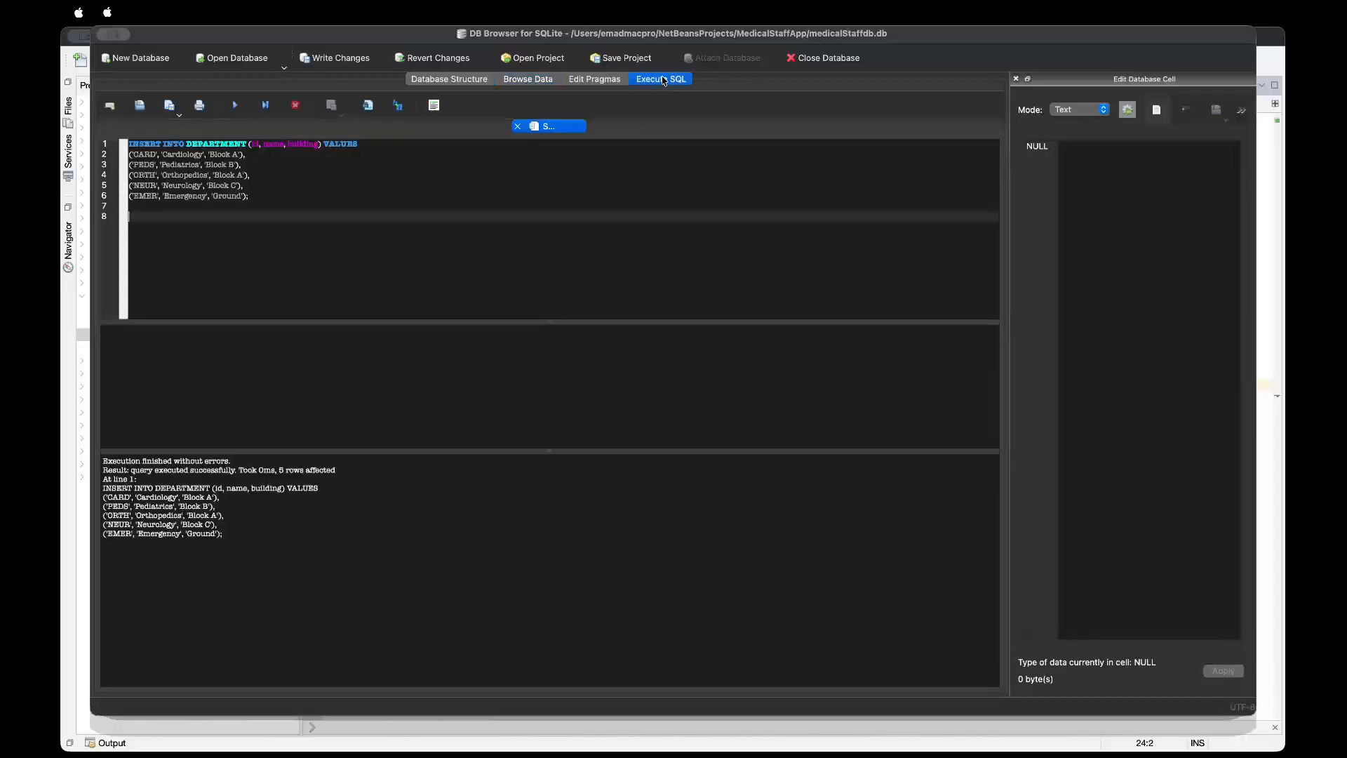
left_click(264, 198)
left_click_drag(263, 198, 133, 141)
key("BackSpace")
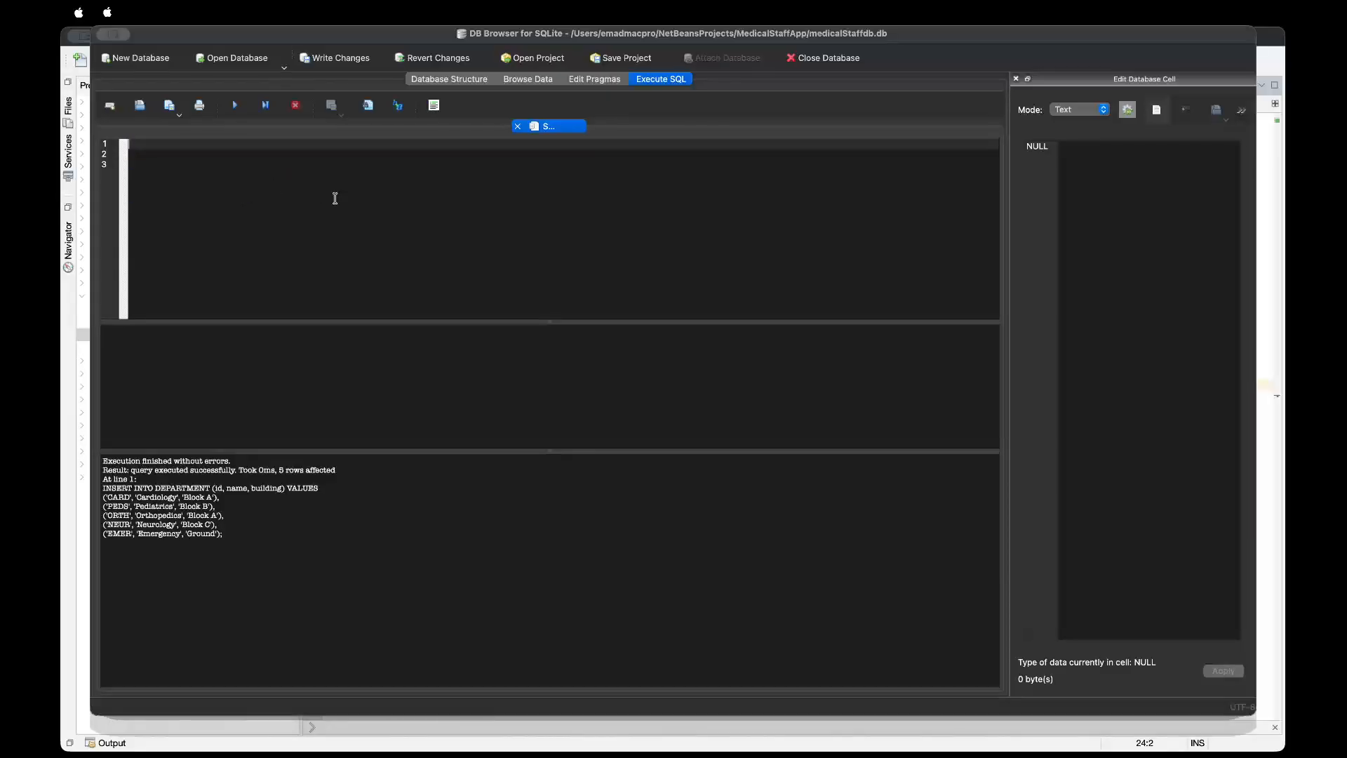
key("super+v")
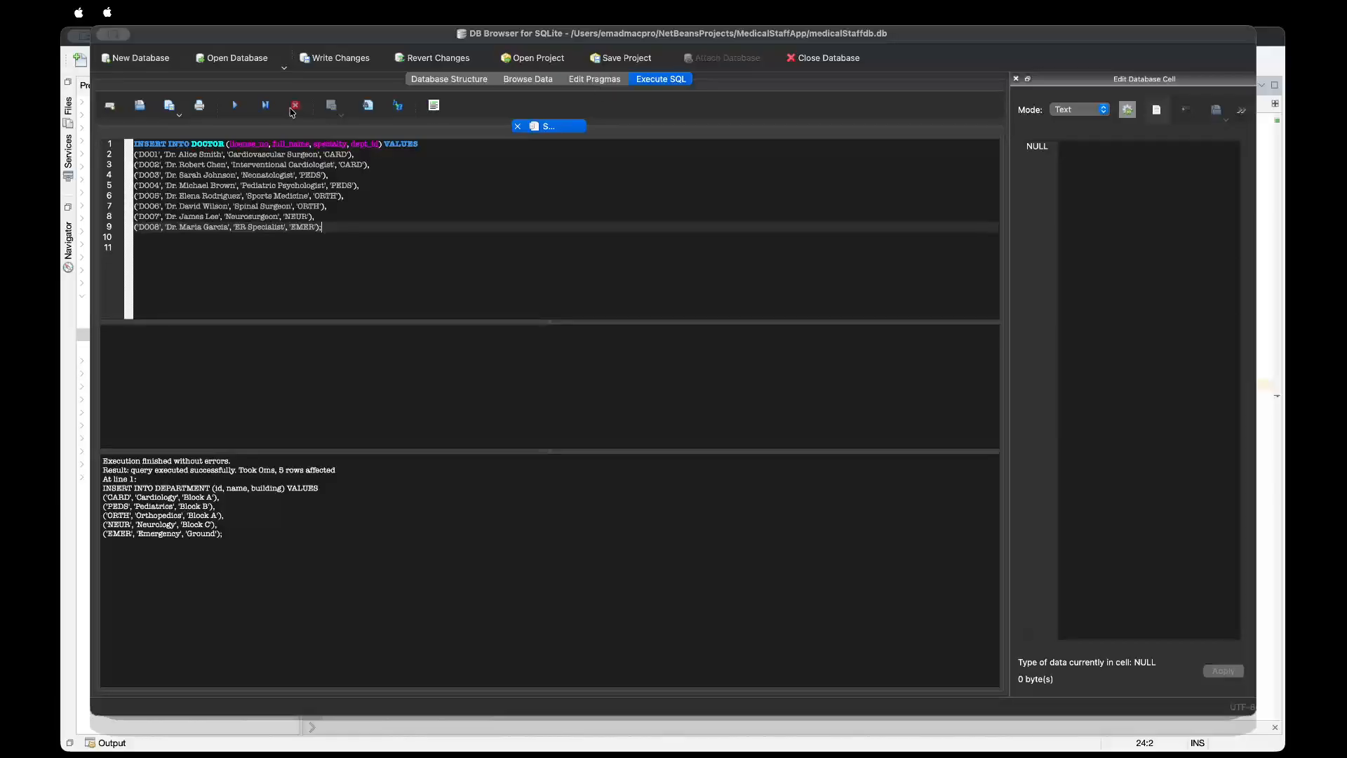
left_click(235, 105)
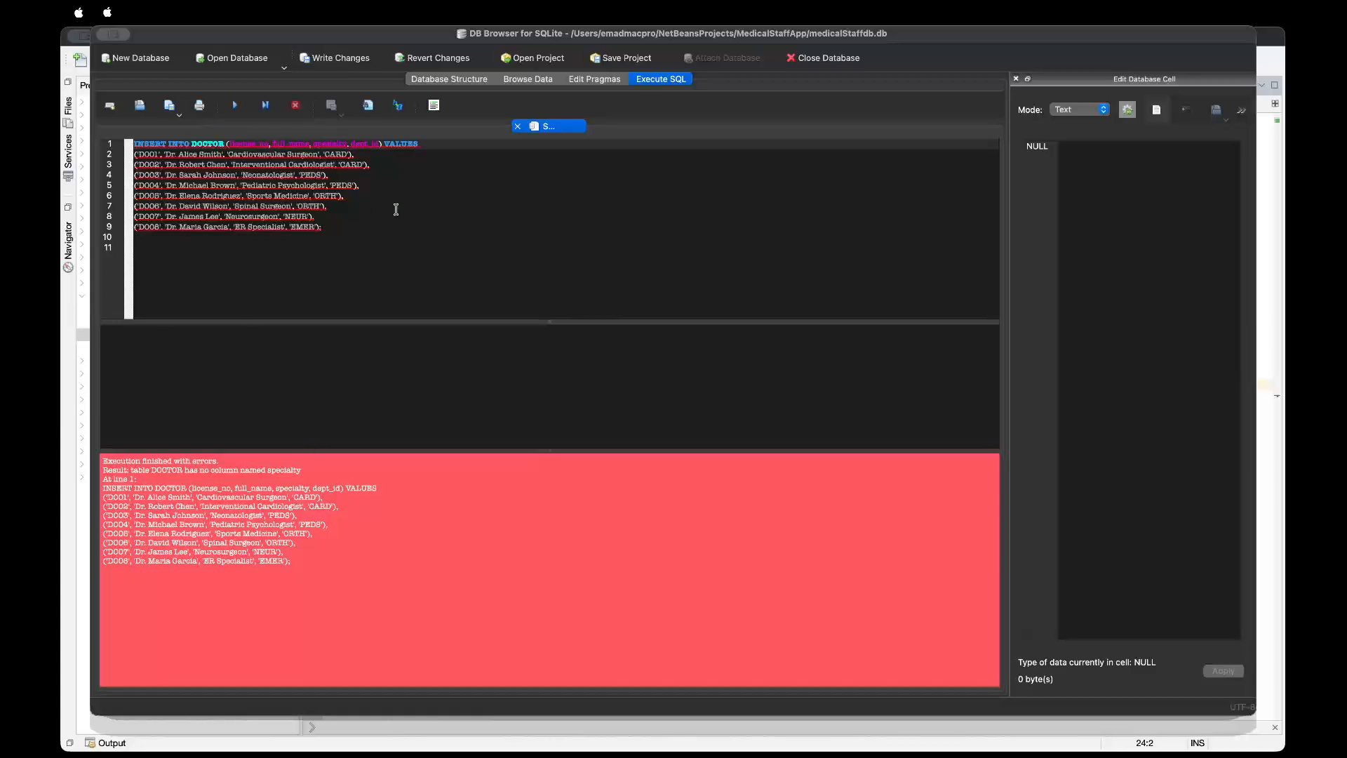
left_click(372, 197)
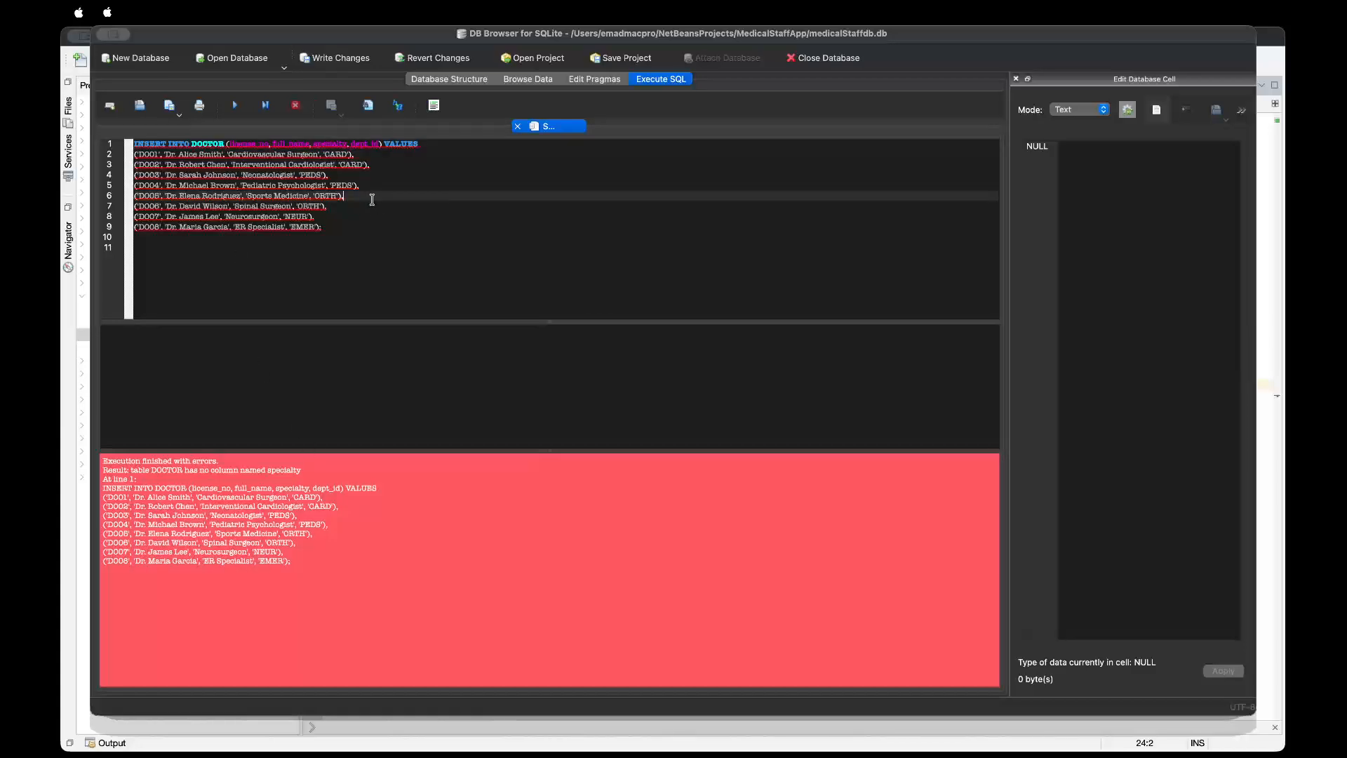
Compare the specialty column name in the INSERT INTO DOCTOR statement with the Doctor table's schema and data columns.
left_click(360, 146)
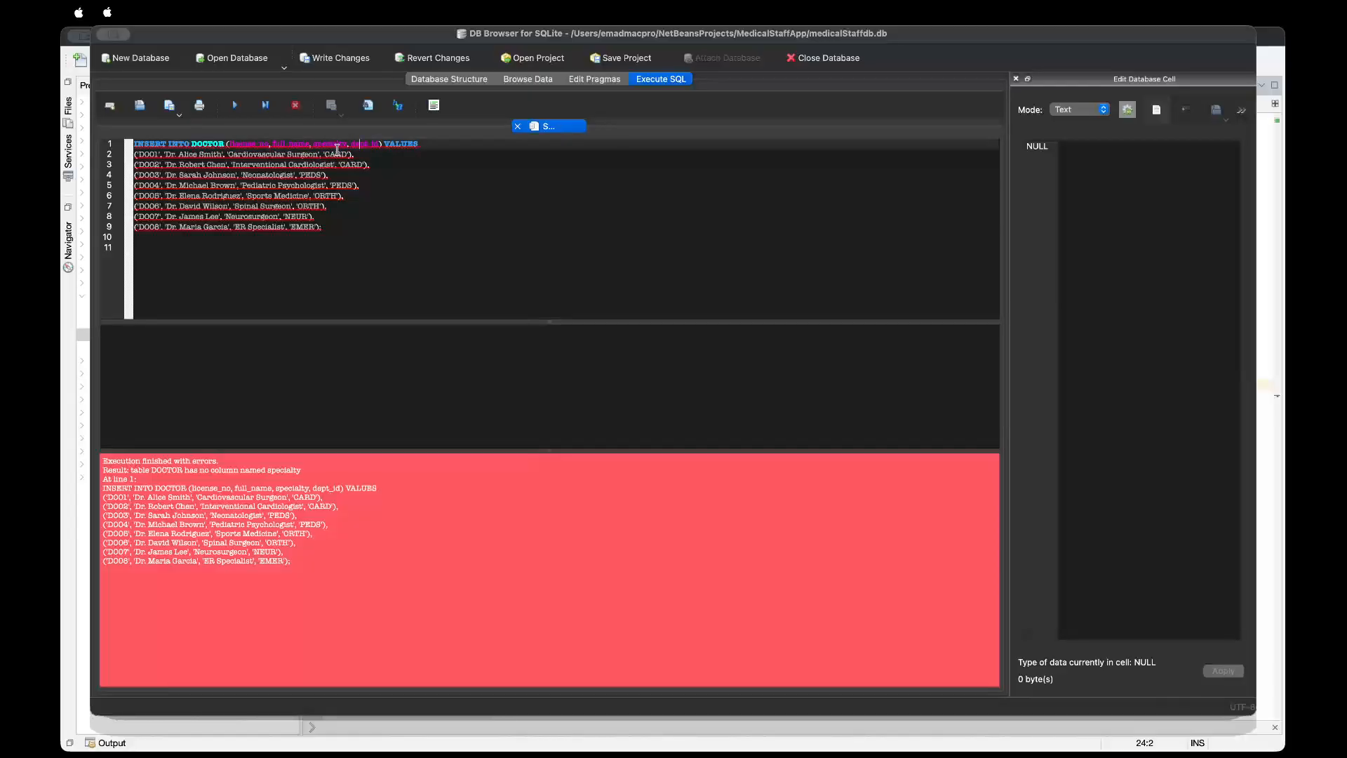
double_click(326, 145)
left_click(446, 80)
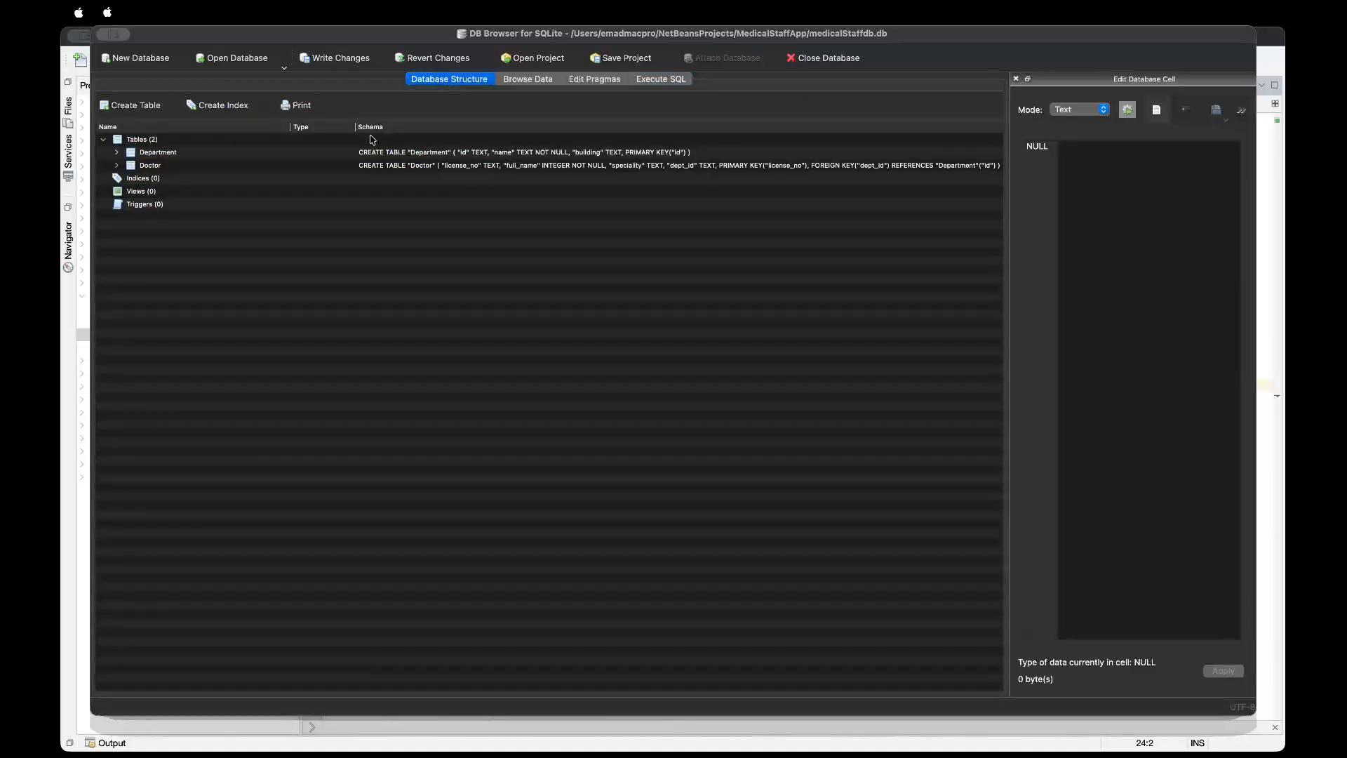
left_click(153, 153)
left_click(150, 166)
left_click(152, 154)
left_click(150, 167)
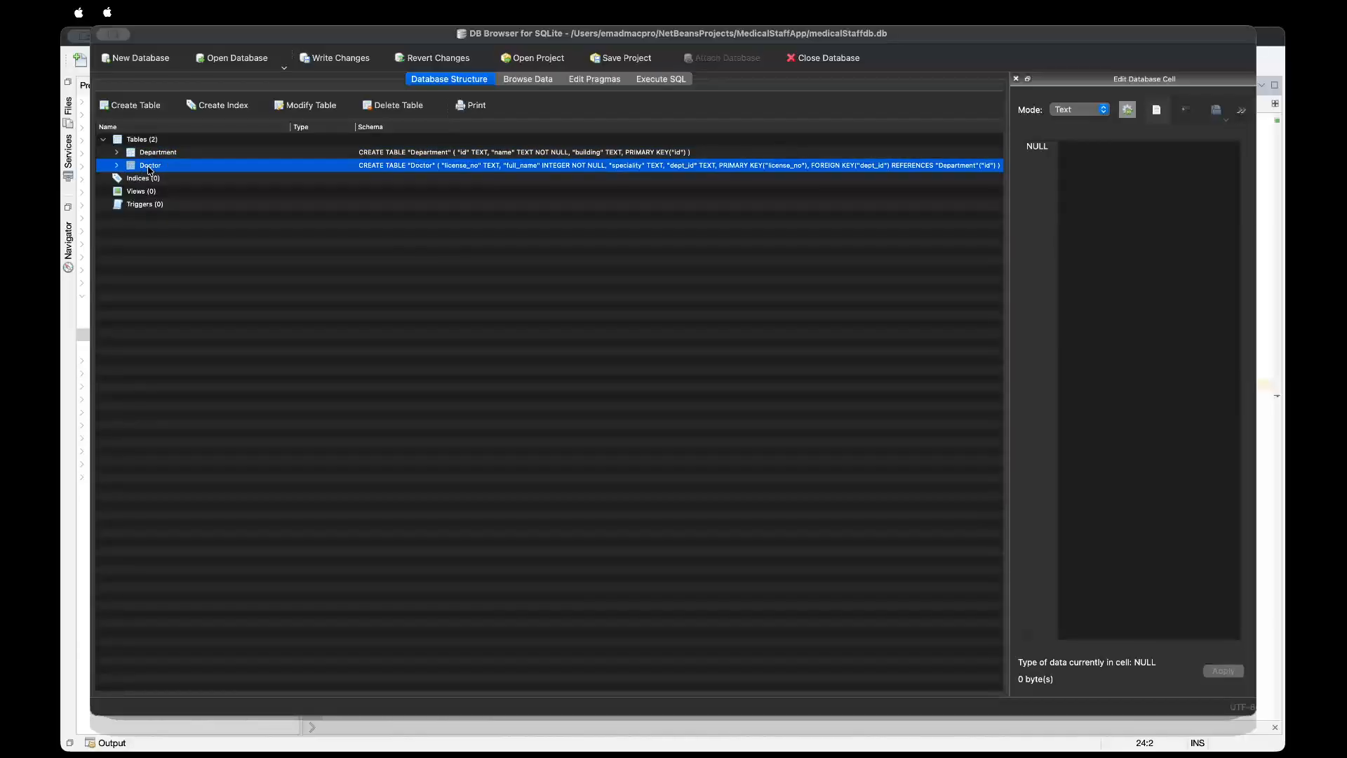
double_click(150, 166)
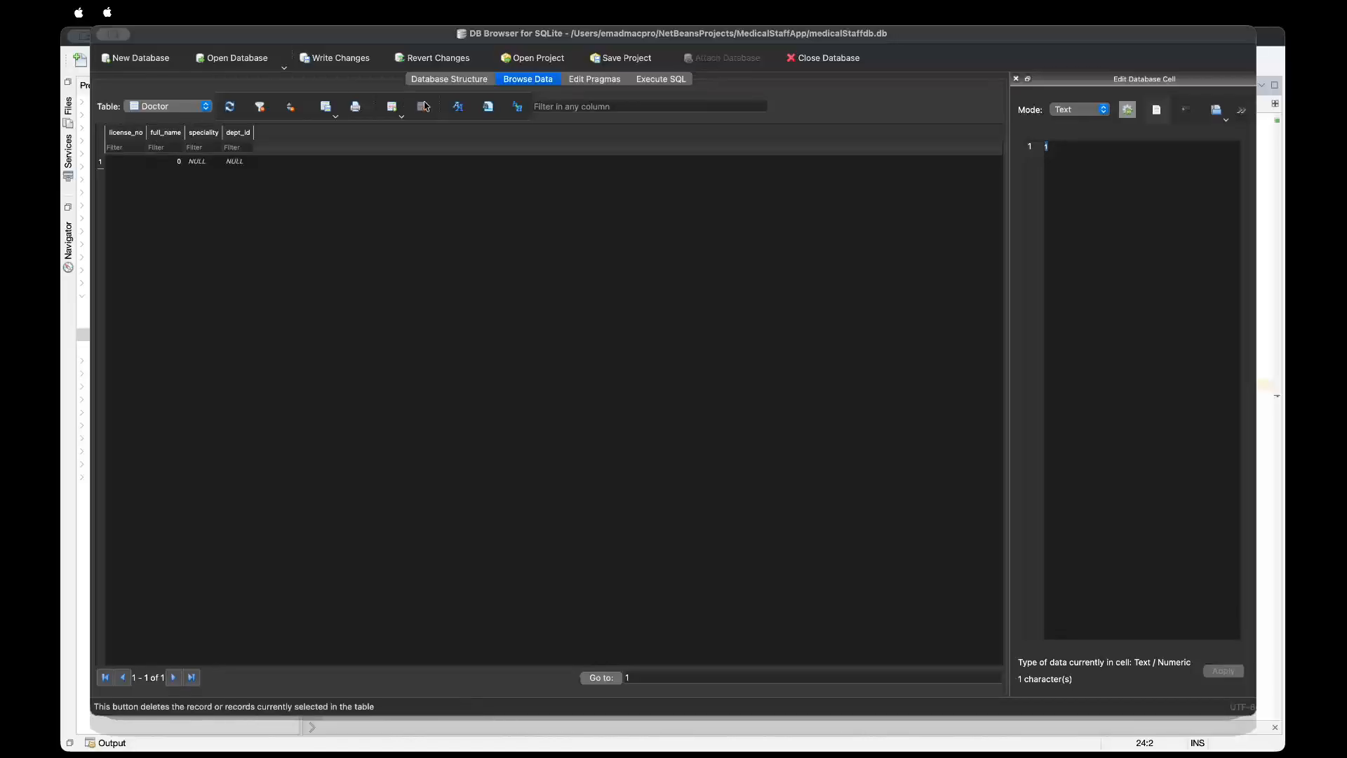
Save the pending database changes and try to rename the Doctor table's speciality field to specialty.
left_click(452, 81)
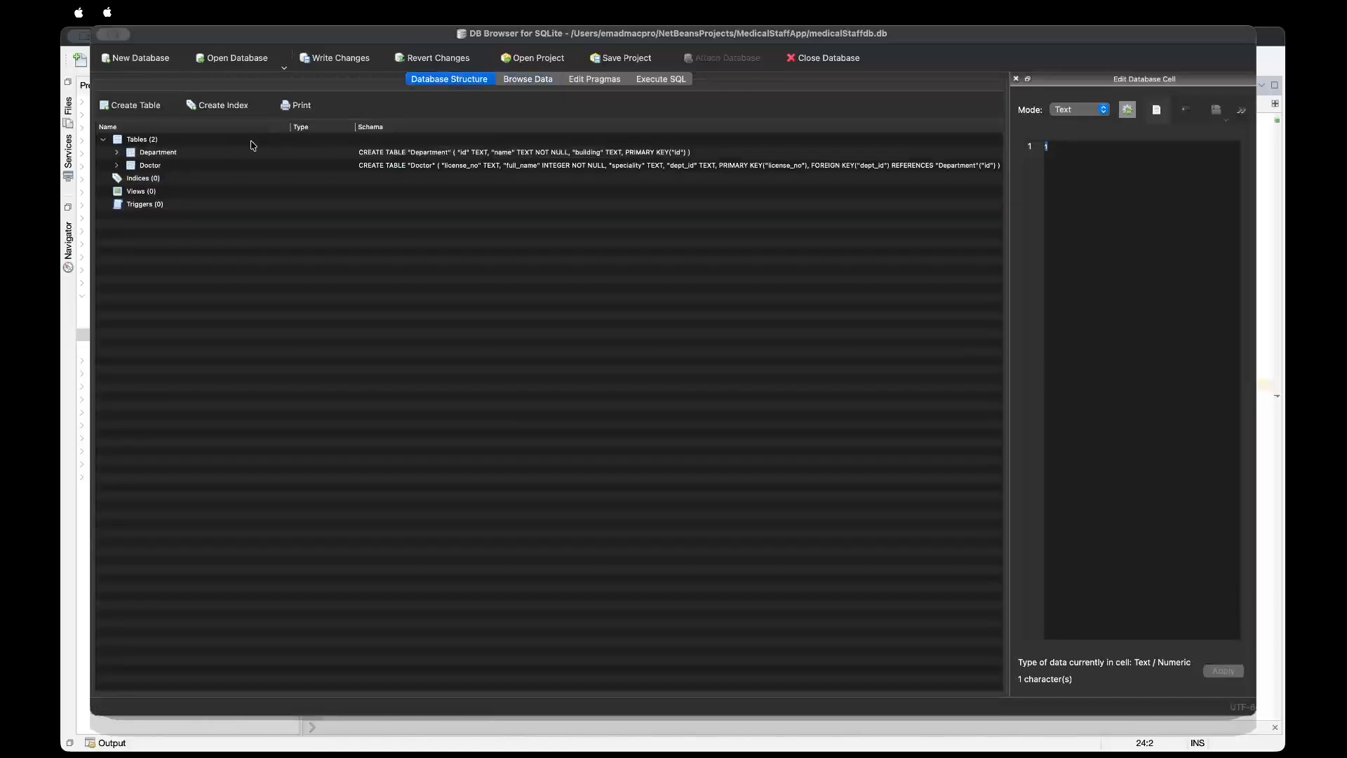
right_click(150, 167)
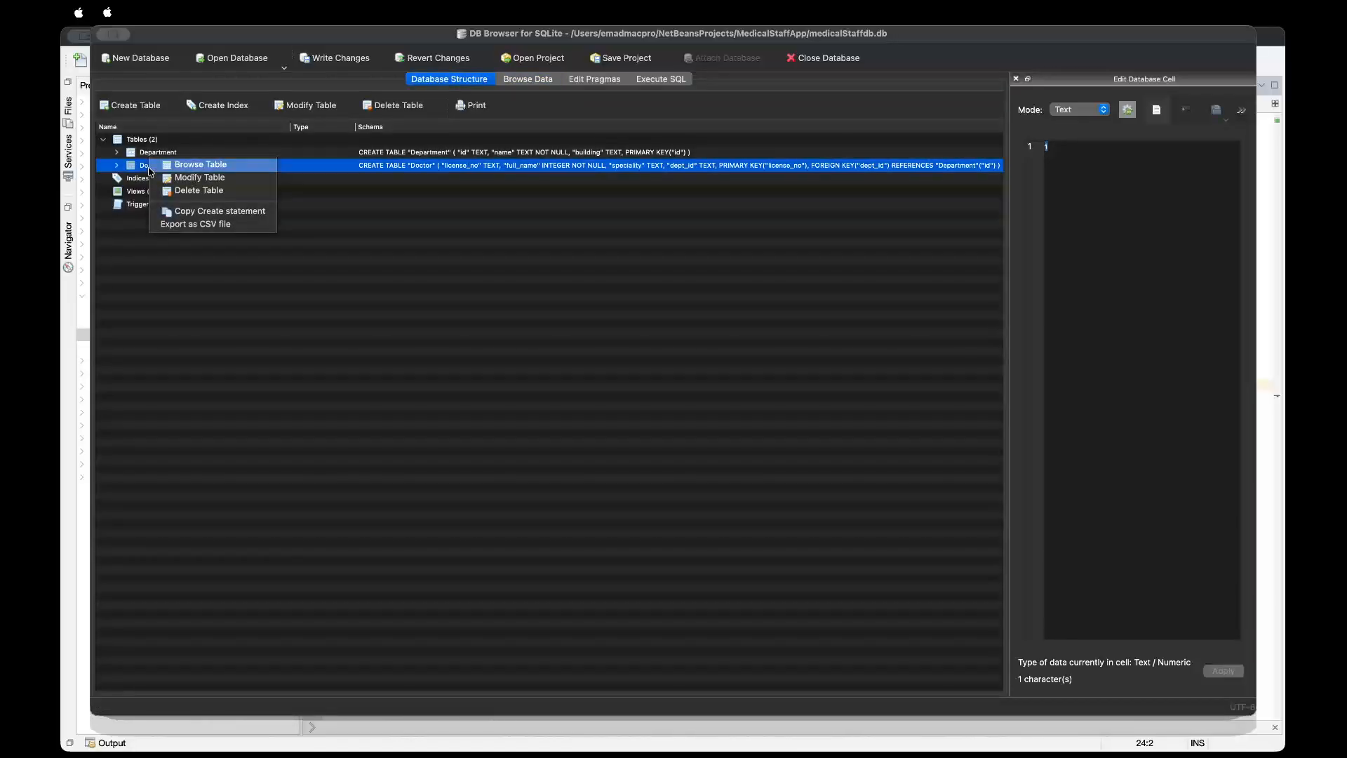
left_click(200, 178)
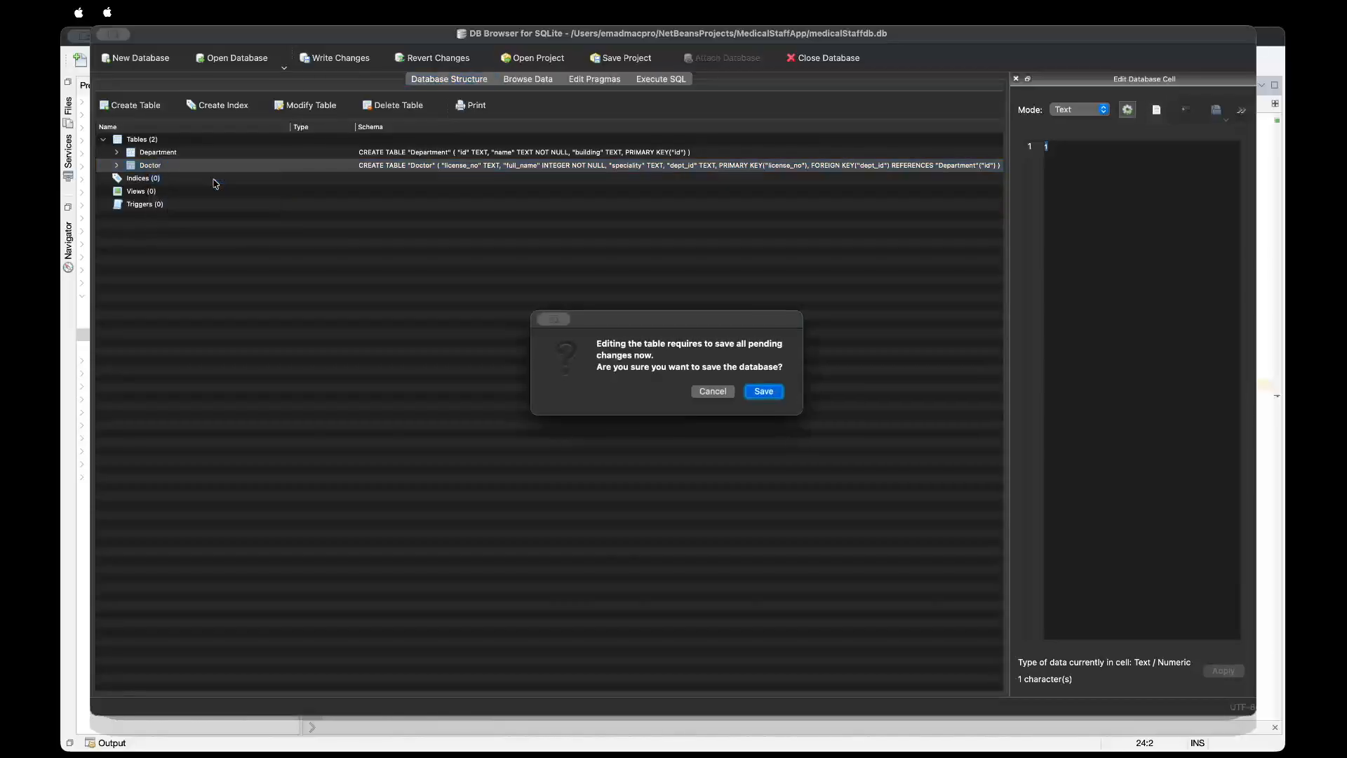
left_click(759, 393)
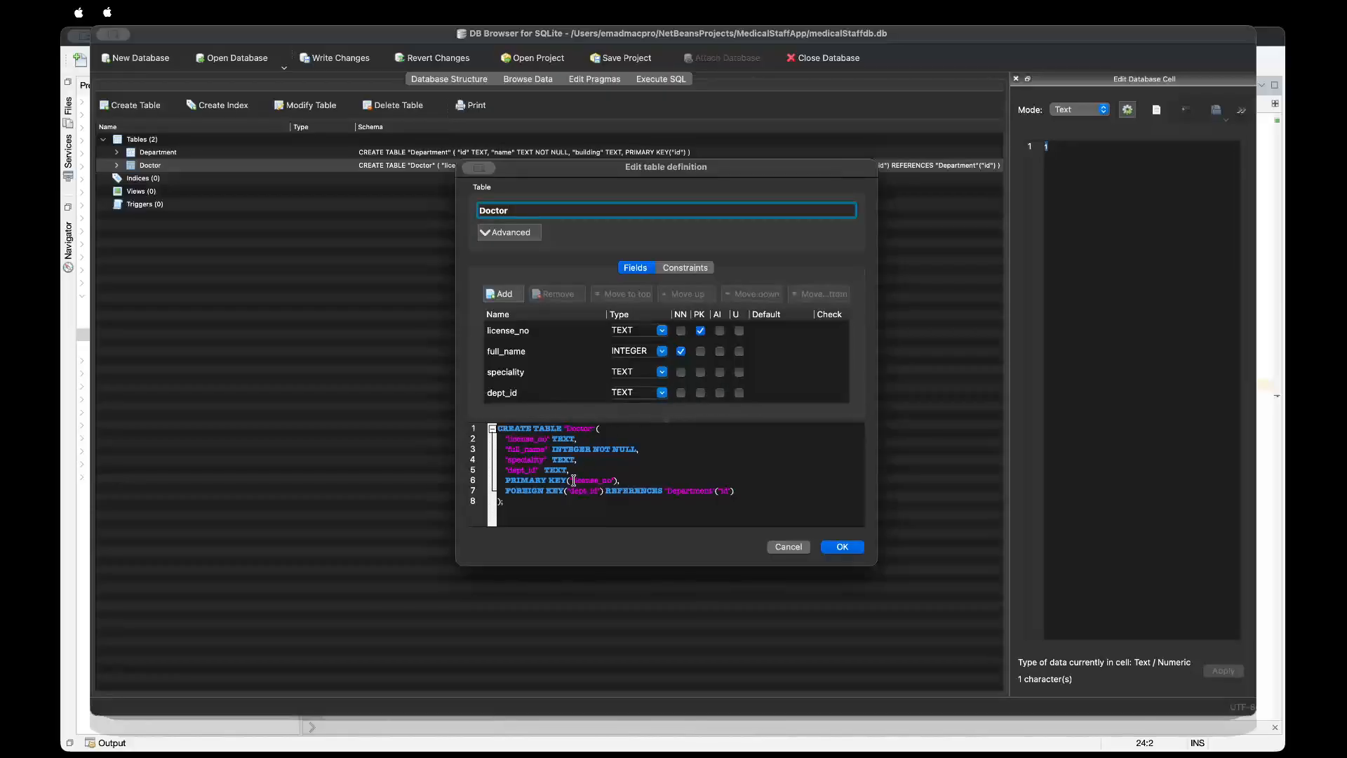
double_click(525, 460)
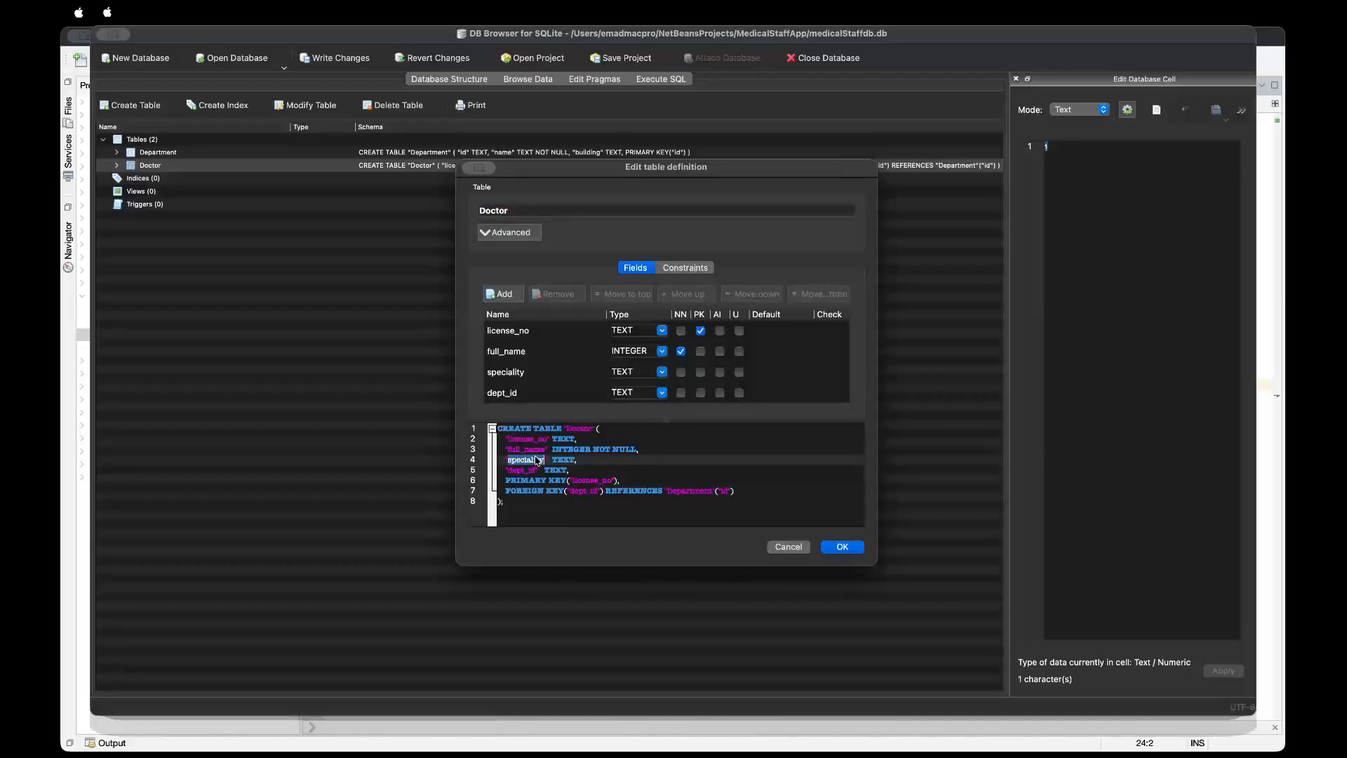
left_click(535, 466)
double_click(509, 373)
left_click(518, 372)
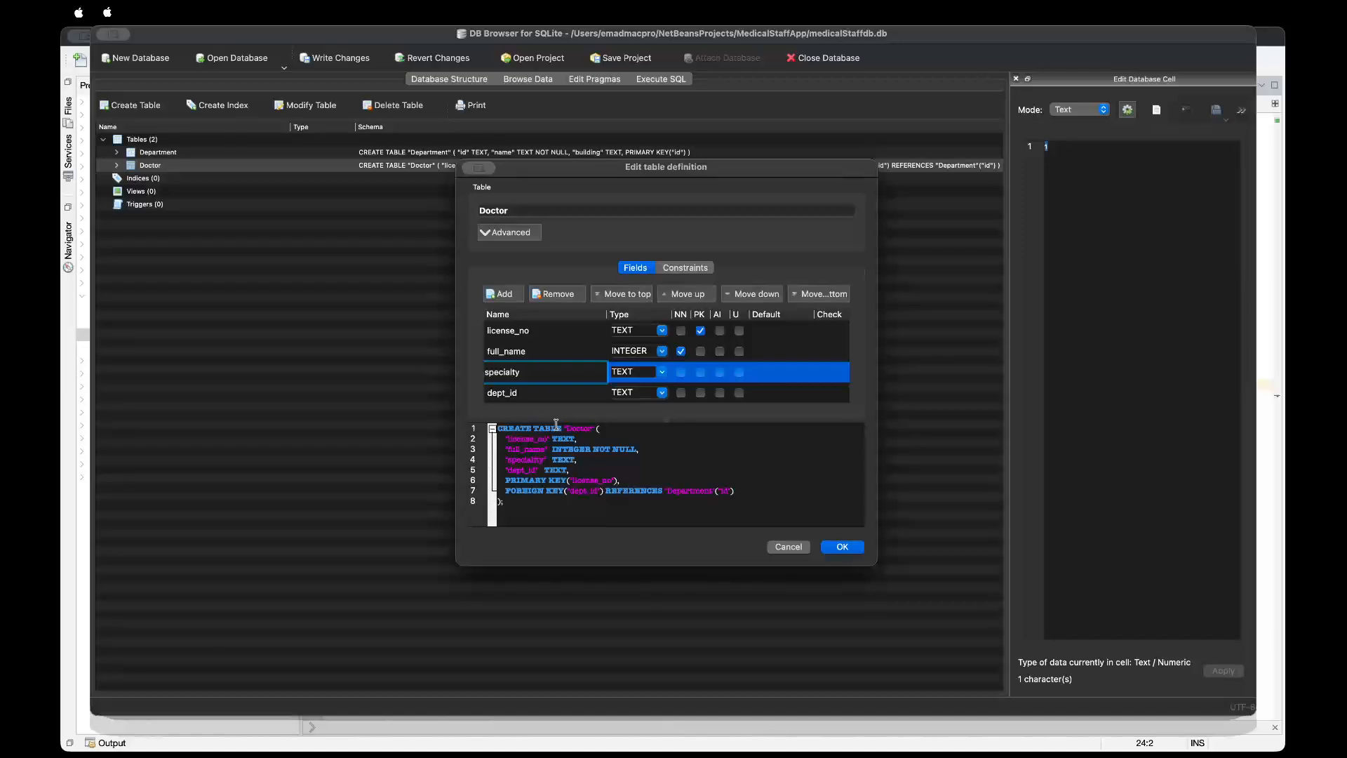
left_click(843, 547)
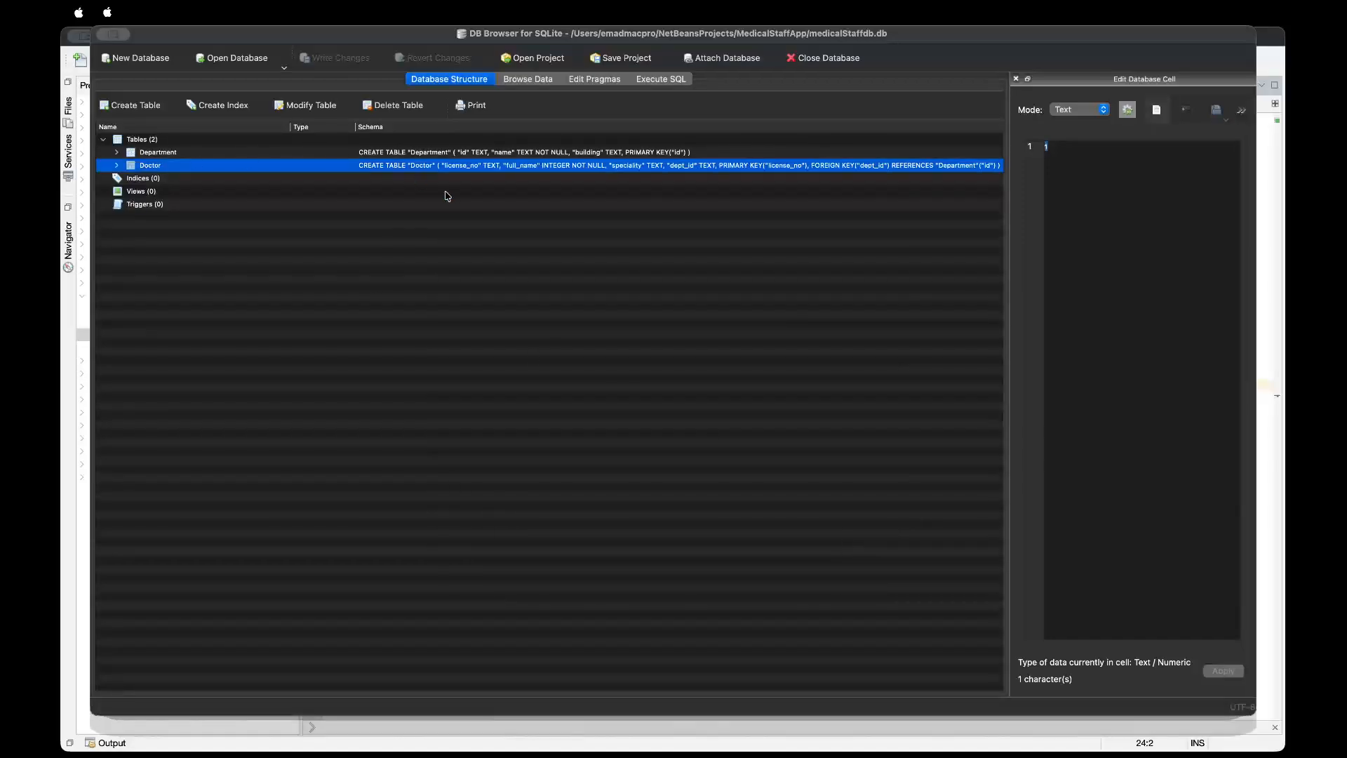
Try to execute the INSERT INTO DOCTOR statement again.
left_click(661, 79)
left_click(365, 225)
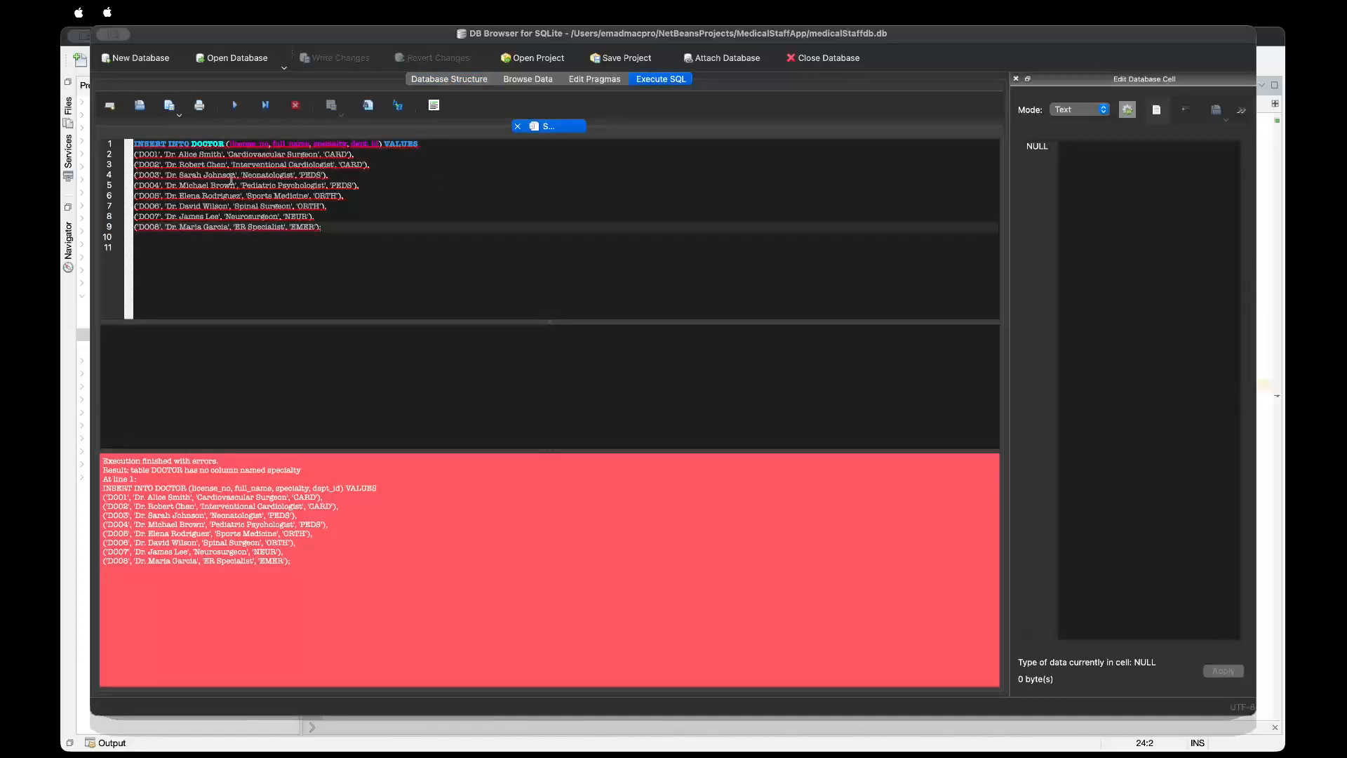
left_click(234, 106)
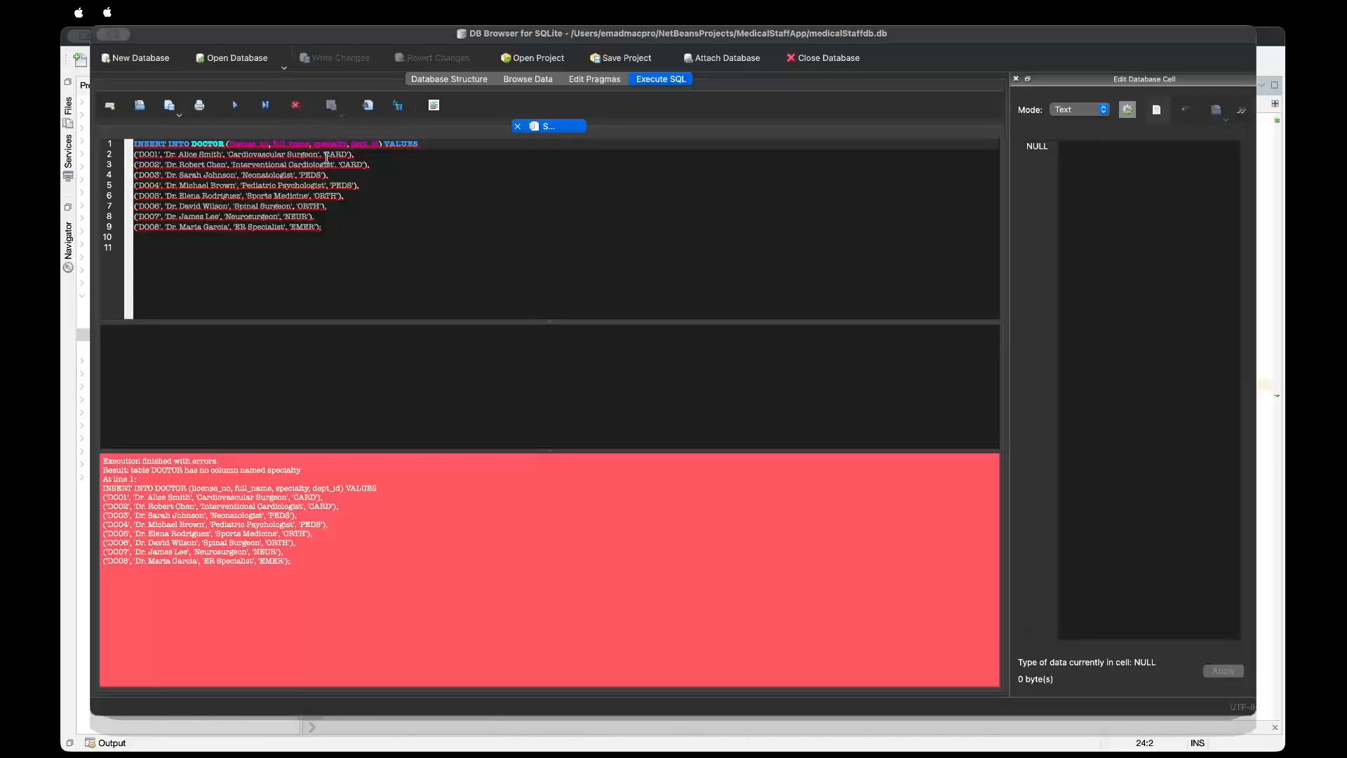
left_click(349, 165)
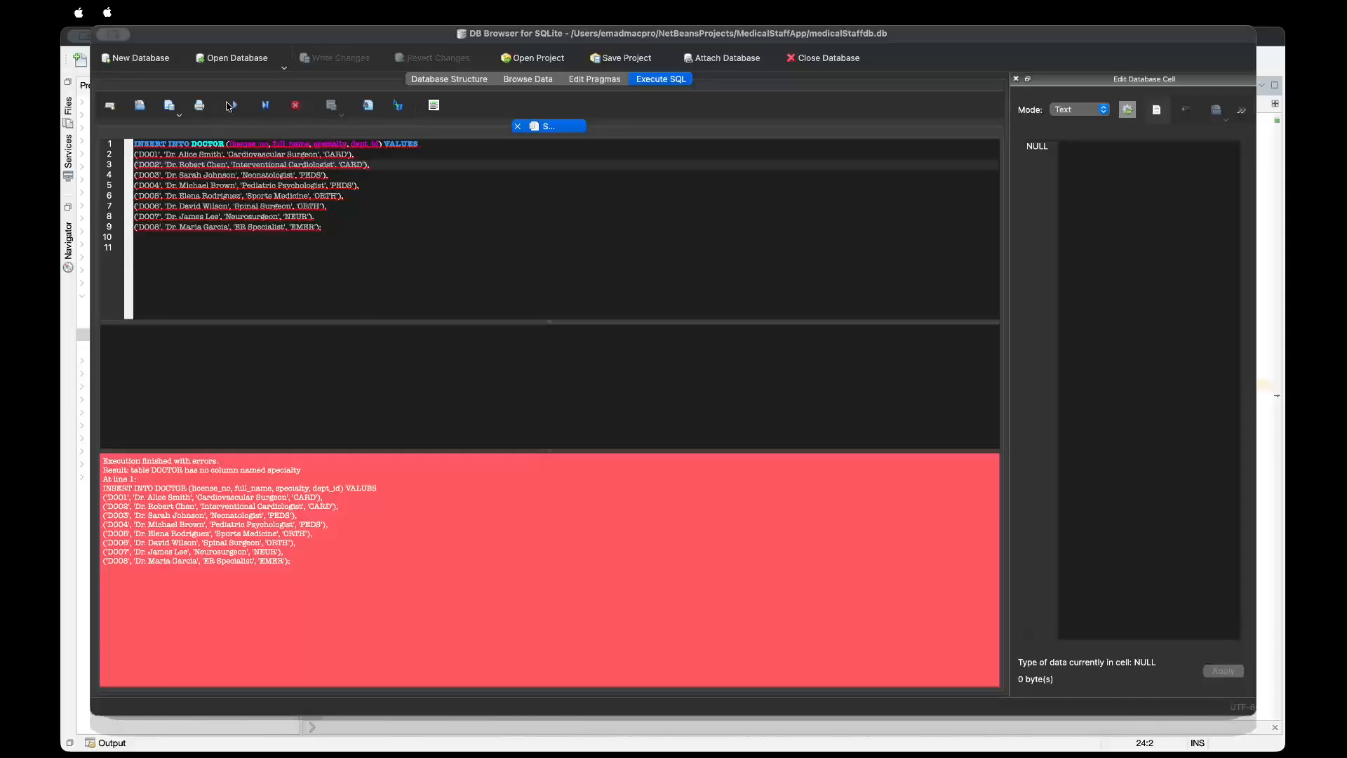
Delete the blank record from the Doctor table.
left_click(525, 79)
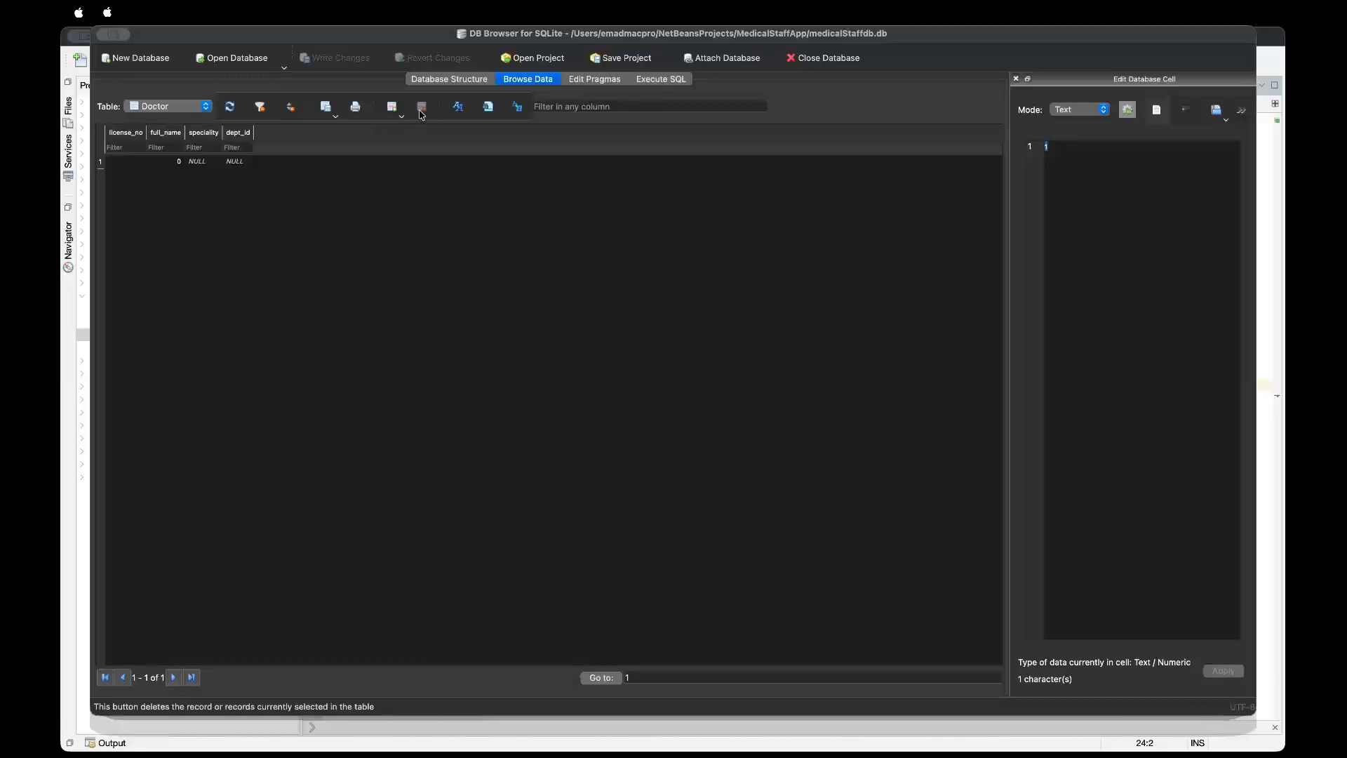
left_click(122, 164)
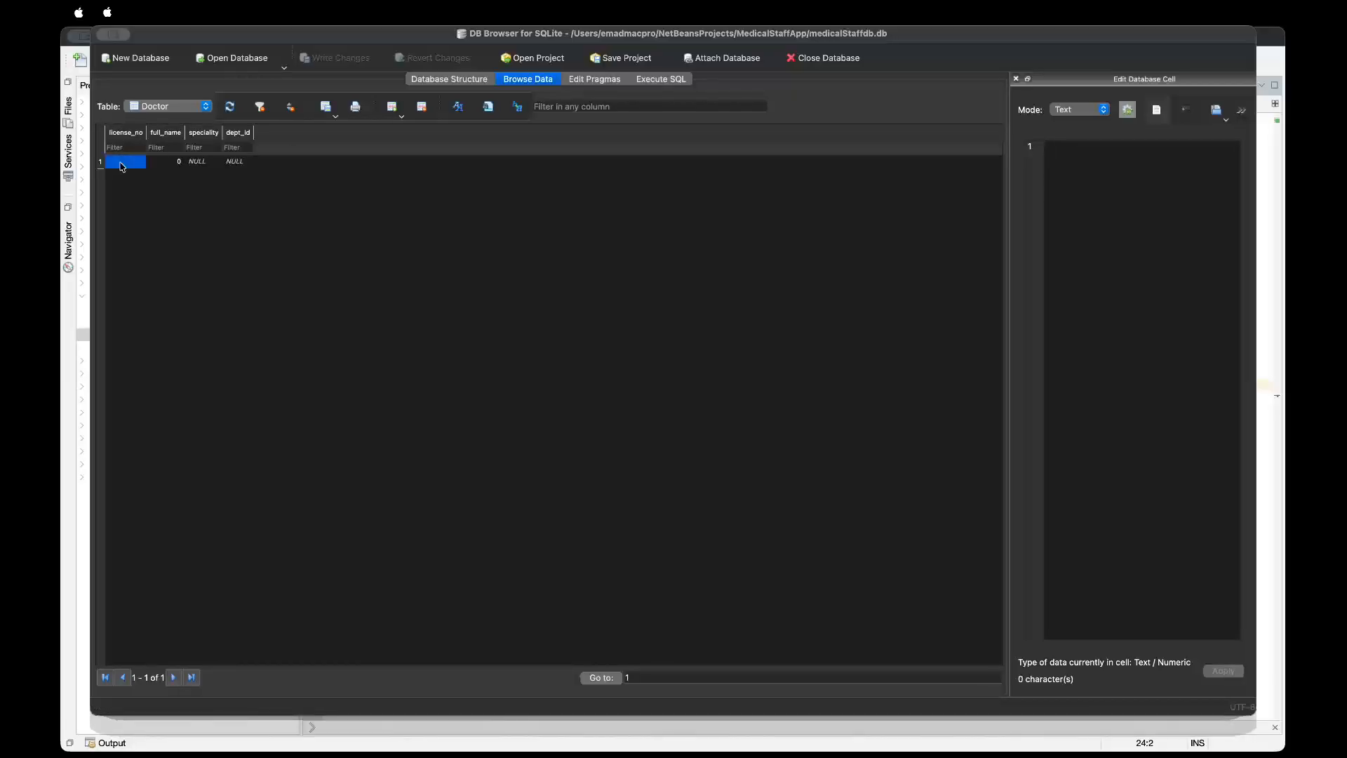
left_click(422, 106)
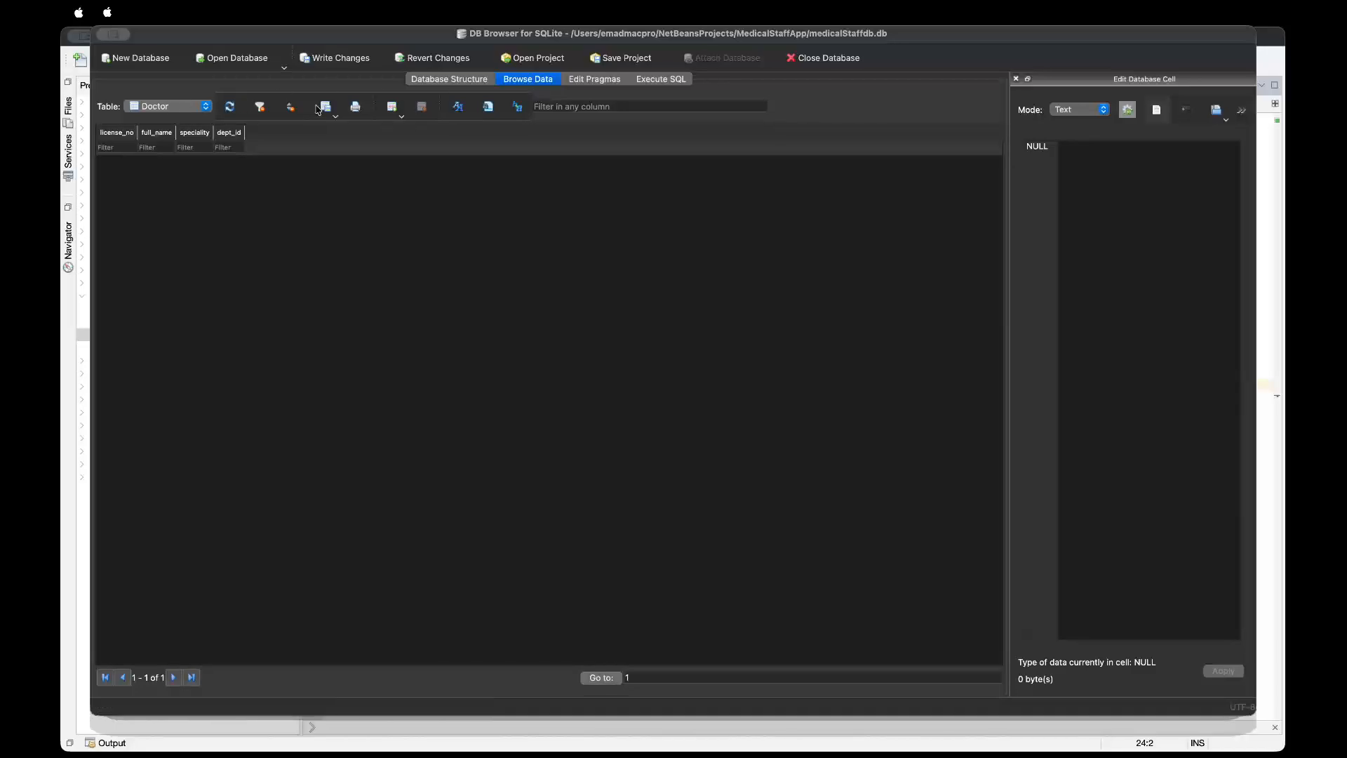
Save the pending record deletion and try once more to rename the Doctor table's speciality field to specialty.
left_click(450, 82)
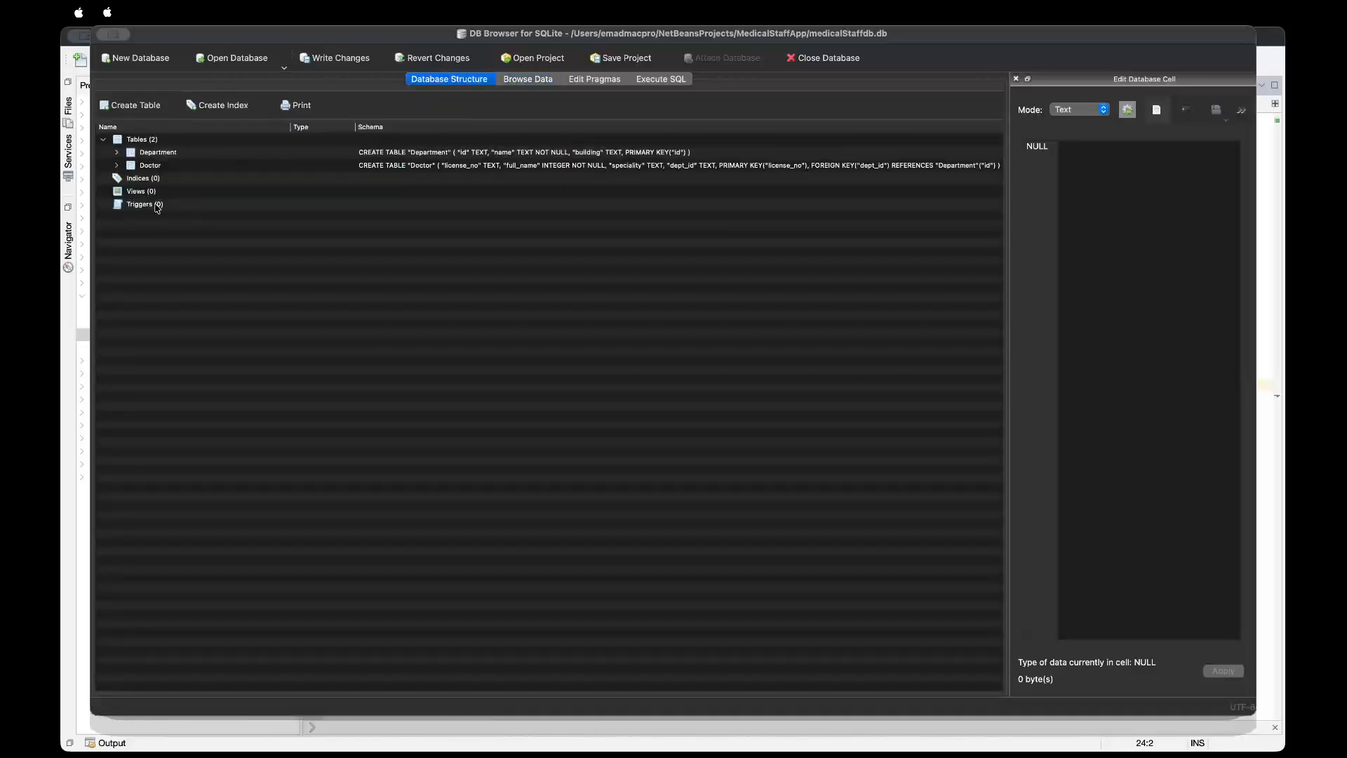
left_click(149, 166)
right_click(149, 168)
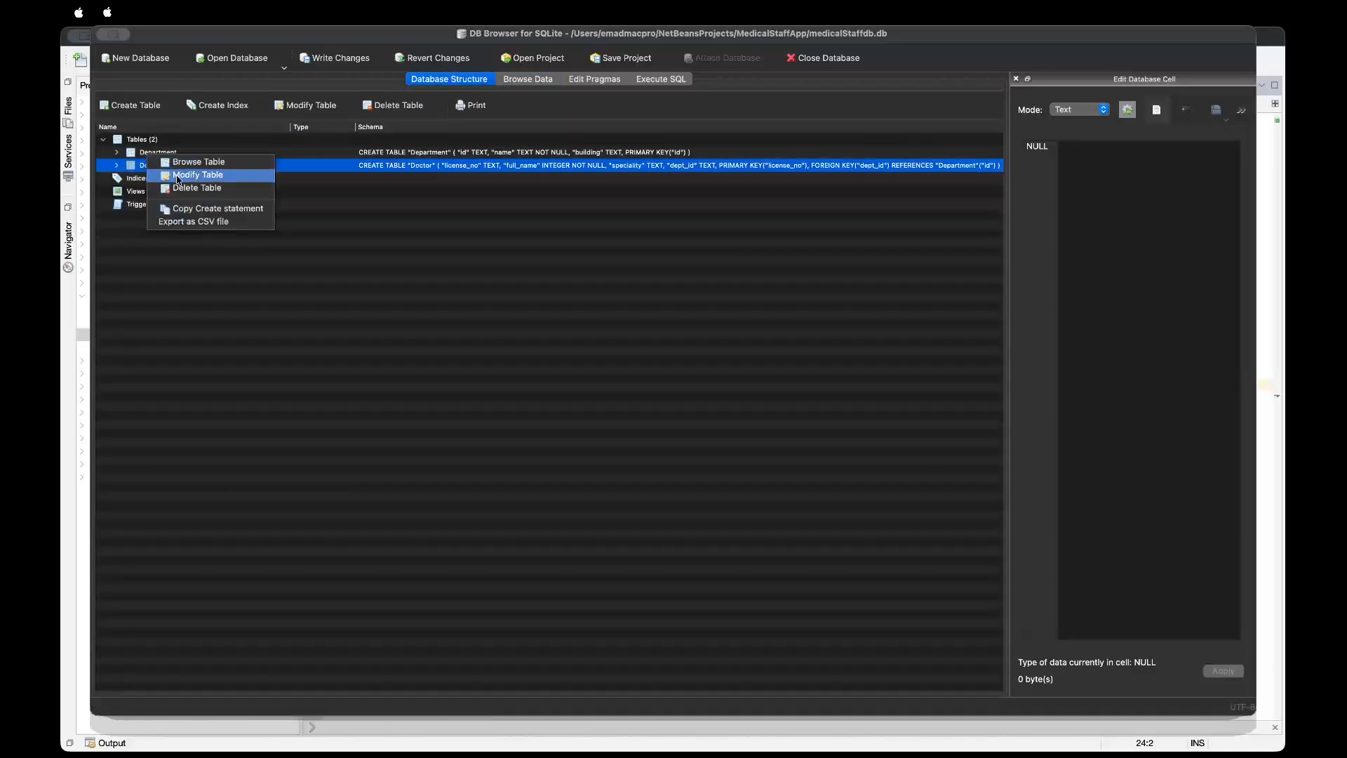
left_click(178, 180)
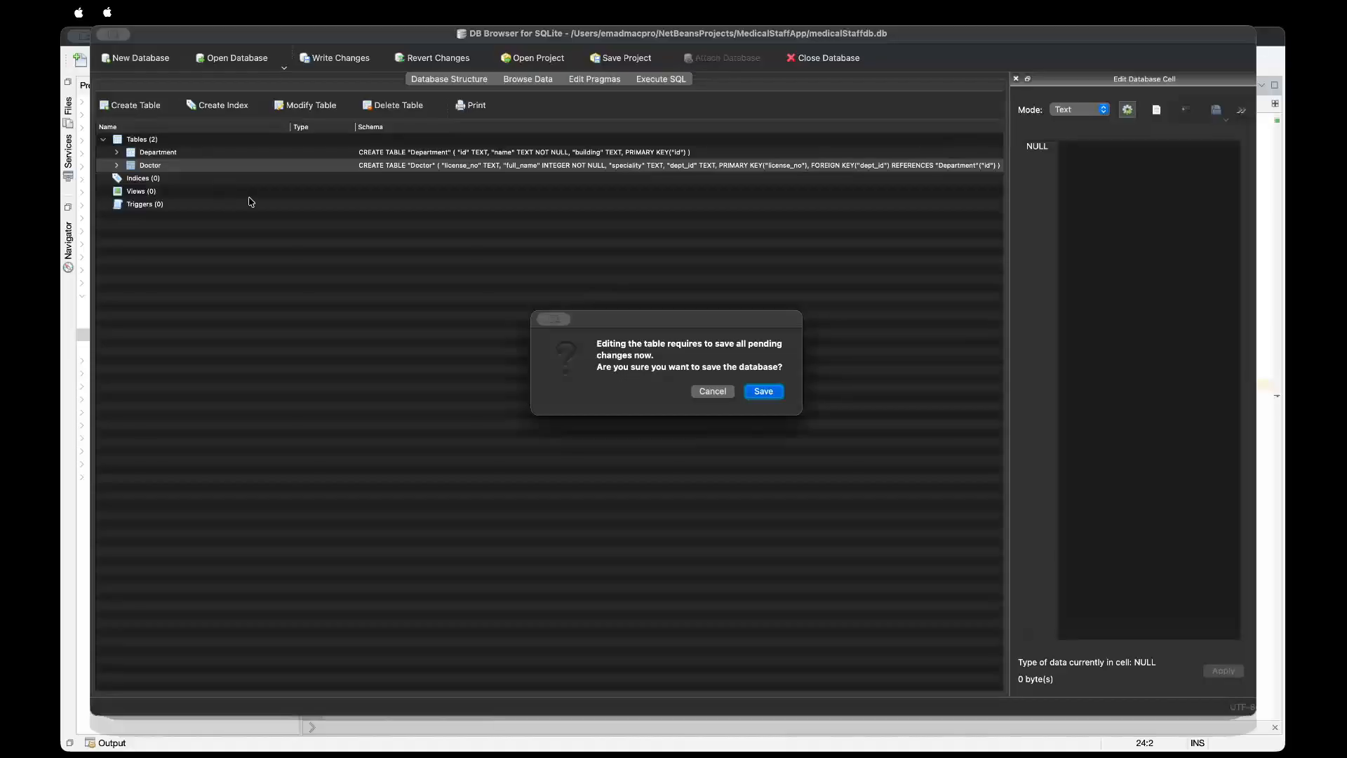
left_click(756, 392)
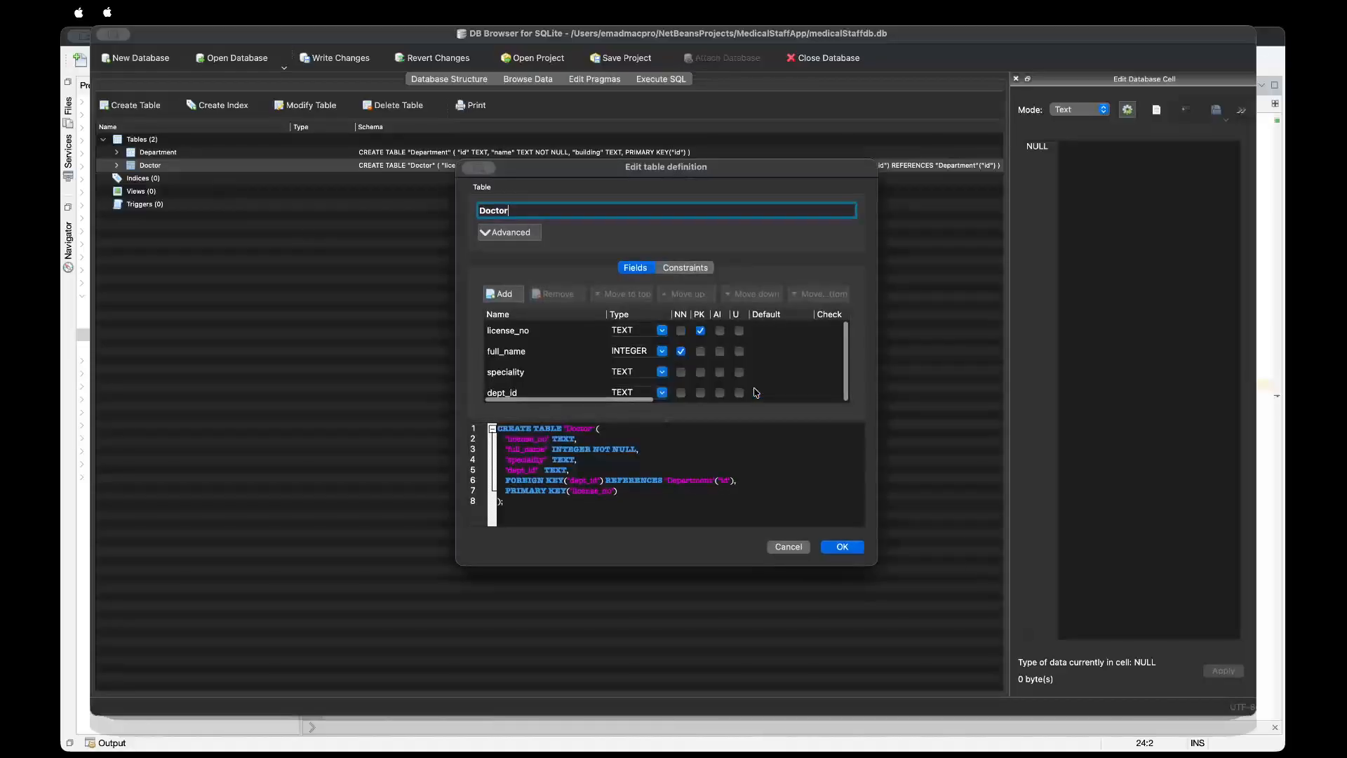
double_click(511, 377)
left_click(520, 373)
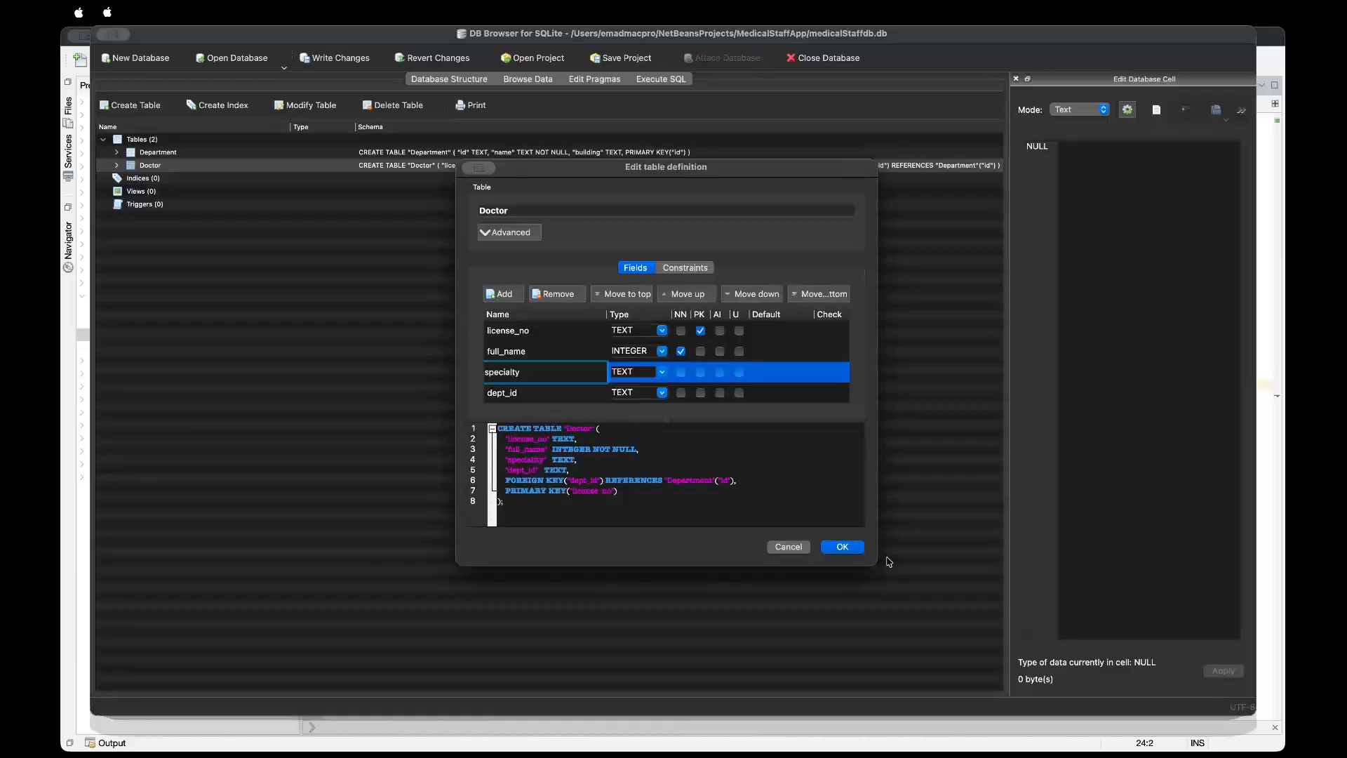
left_click(845, 548)
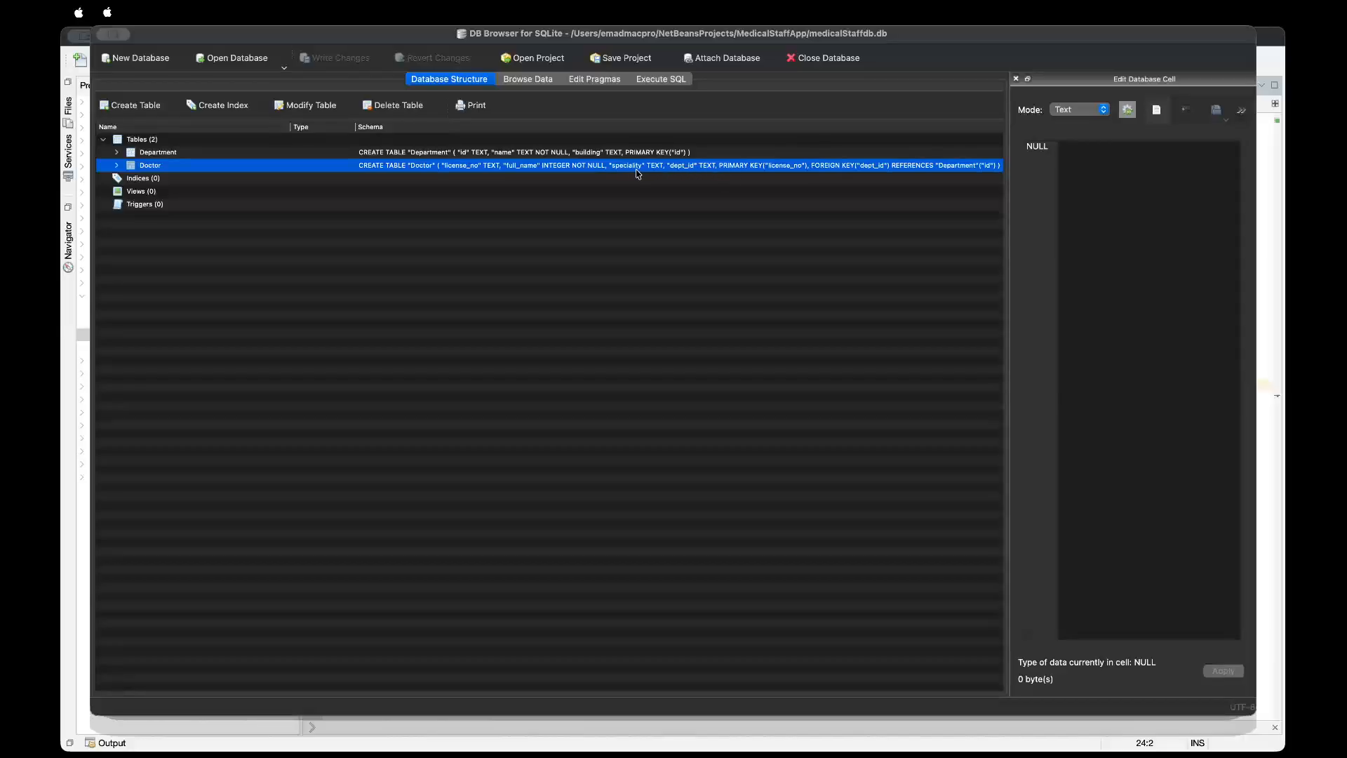
Examine the Doctor table's column list and browse its data to check the speciality column name.
double_click(149, 169)
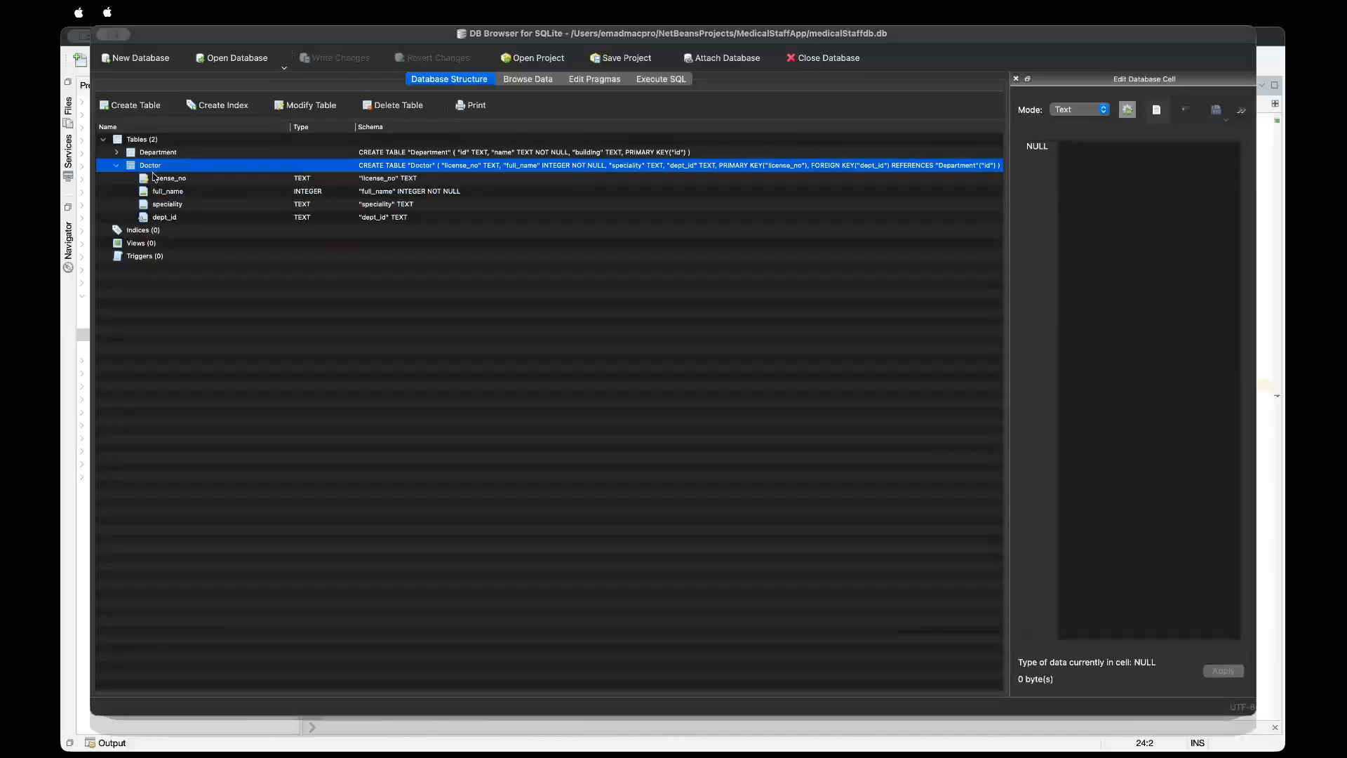
left_click(169, 205)
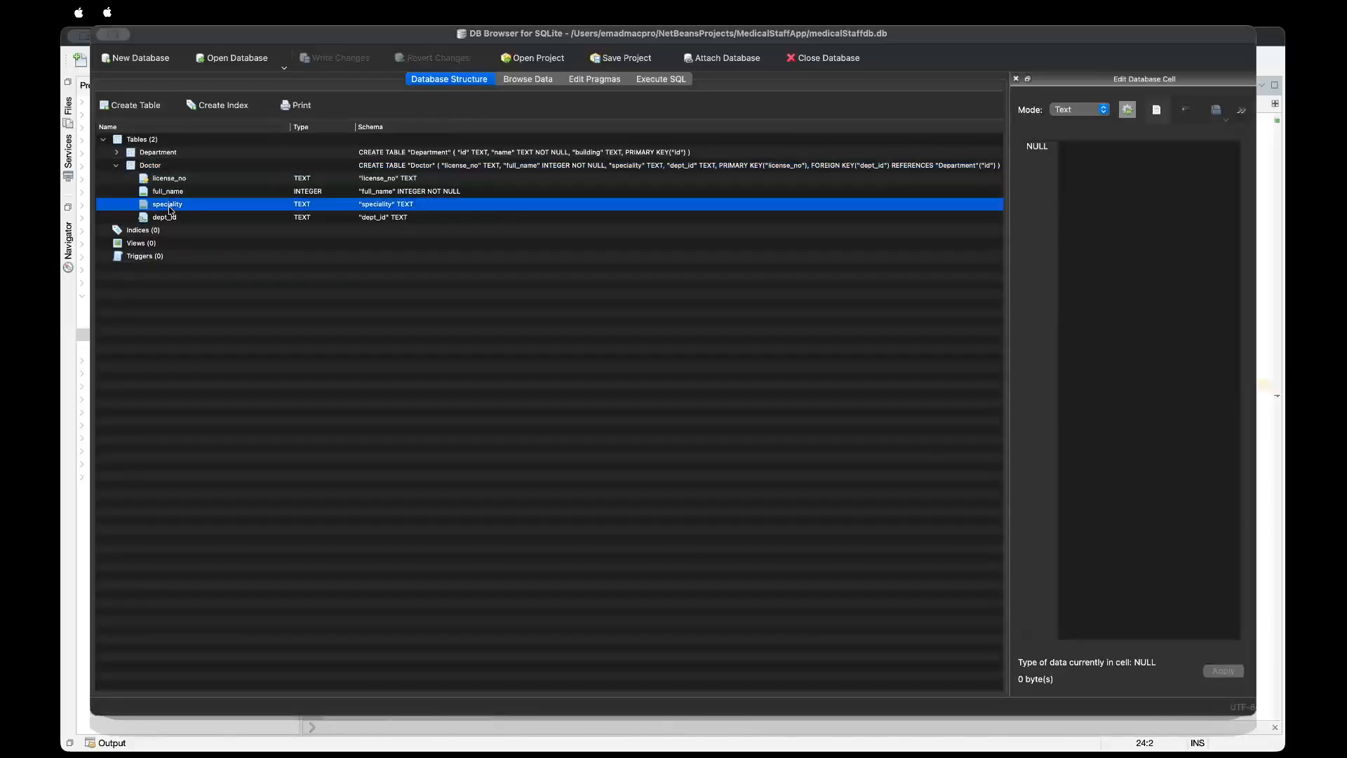
right_click(155, 168)
left_click(204, 171)
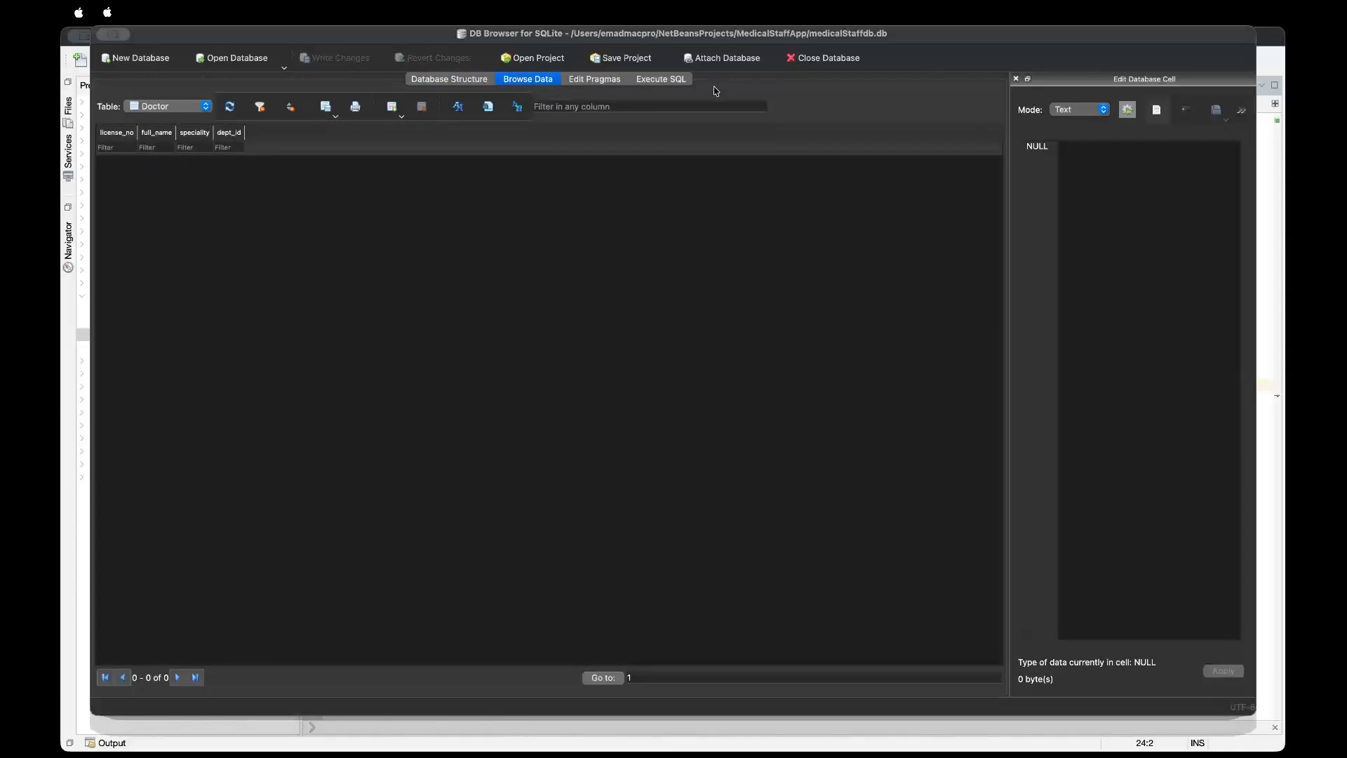
Open the Doctor table definition for modification and delete its speciality field.
left_click(449, 79)
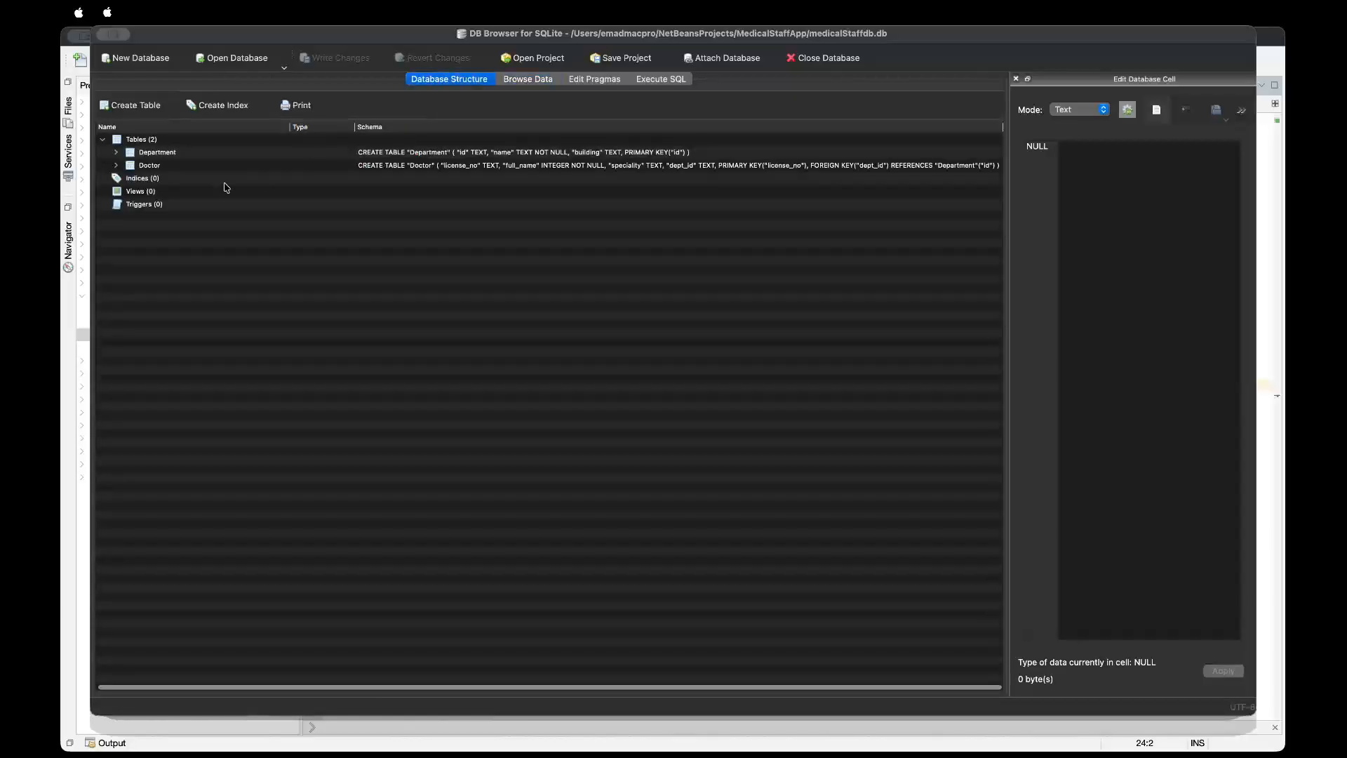
left_click(150, 166)
right_click(151, 166)
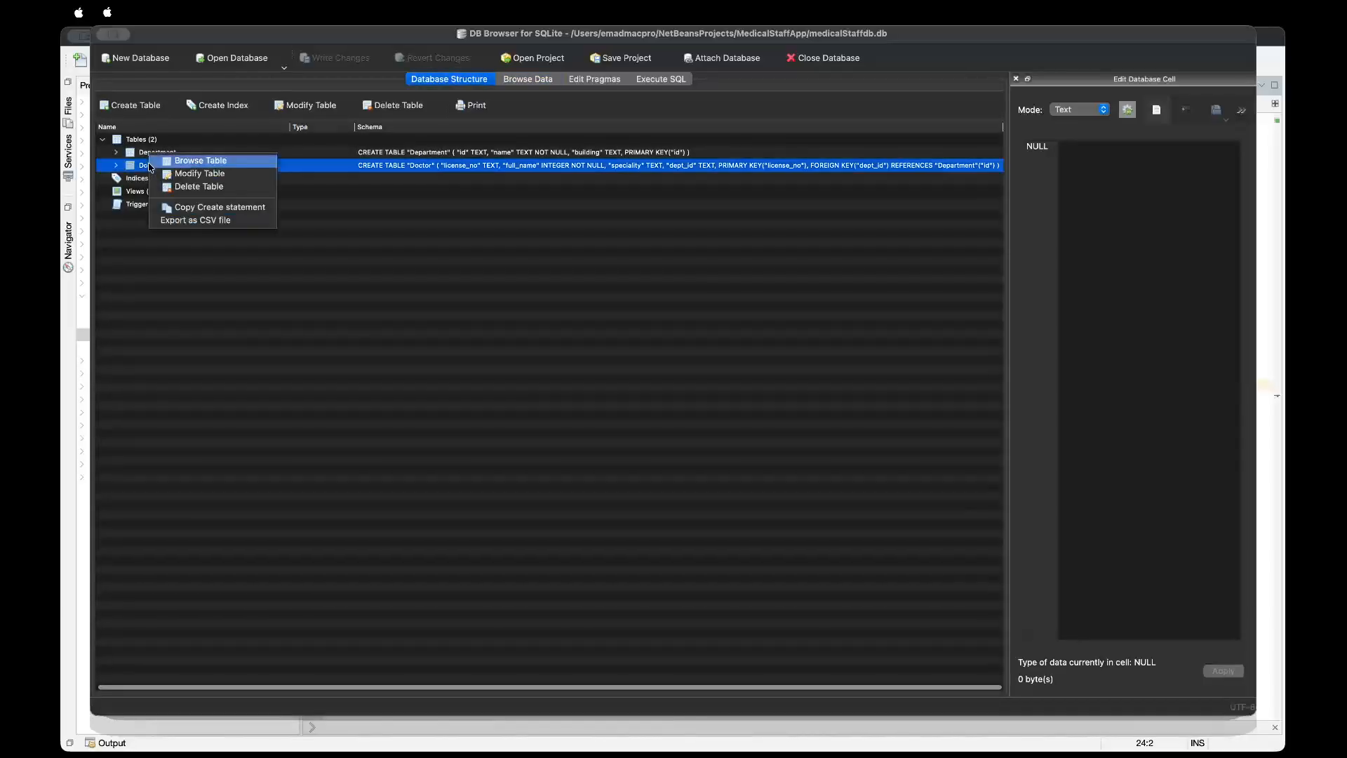
left_click(188, 174)
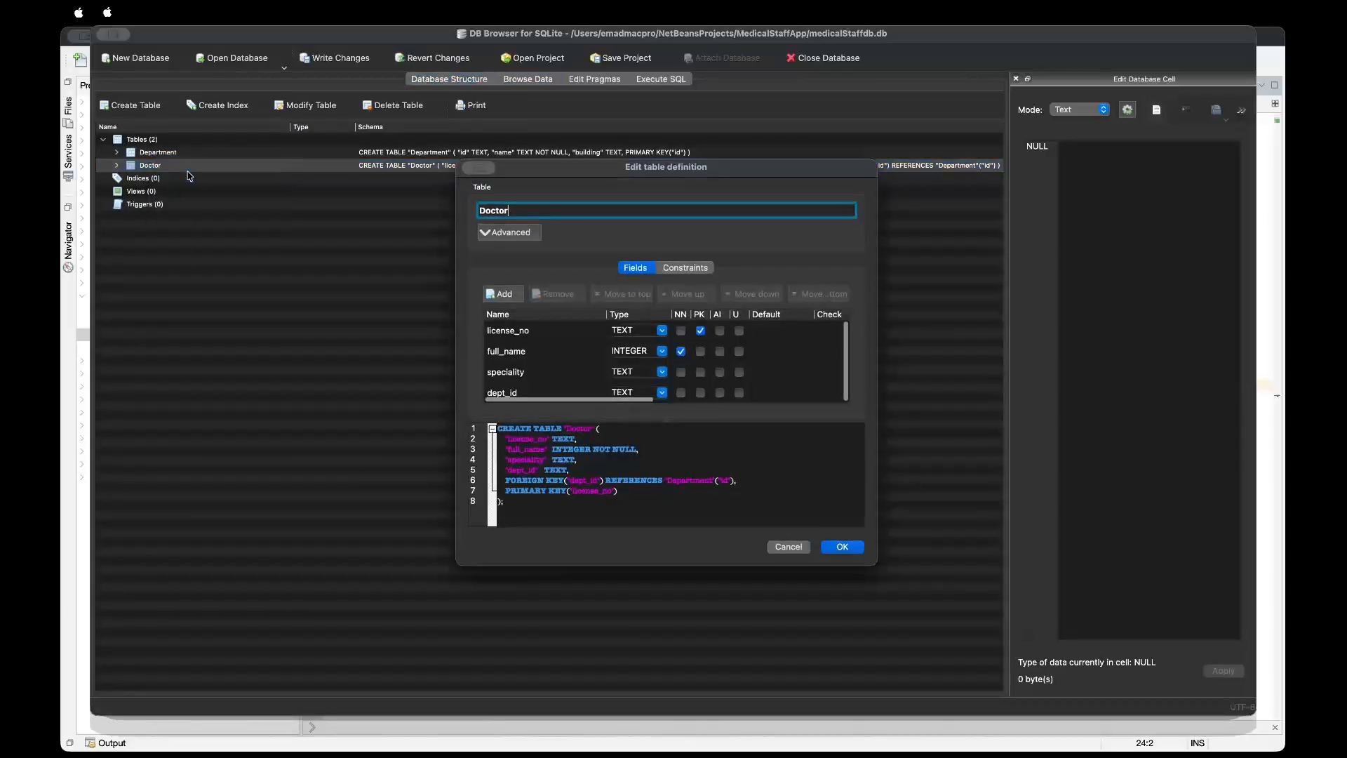
left_click(510, 378)
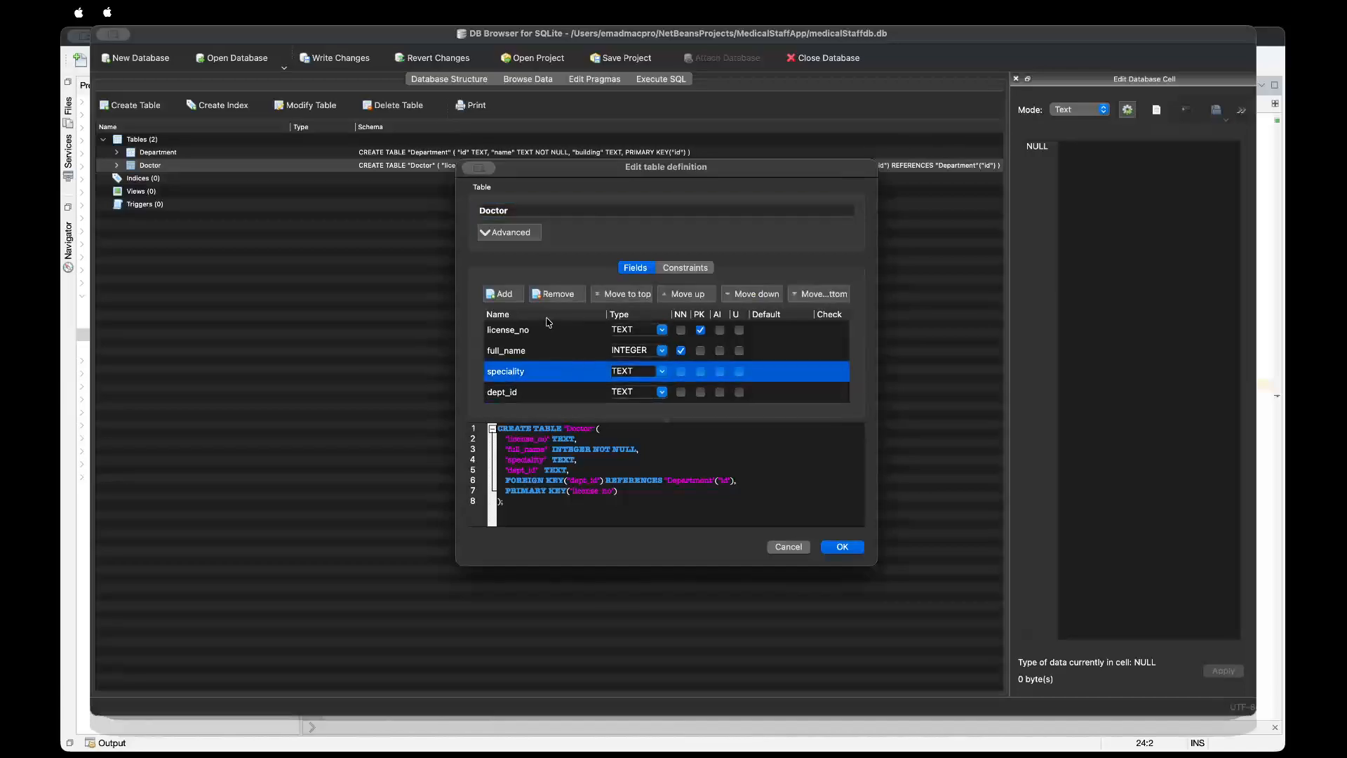
left_click(552, 296)
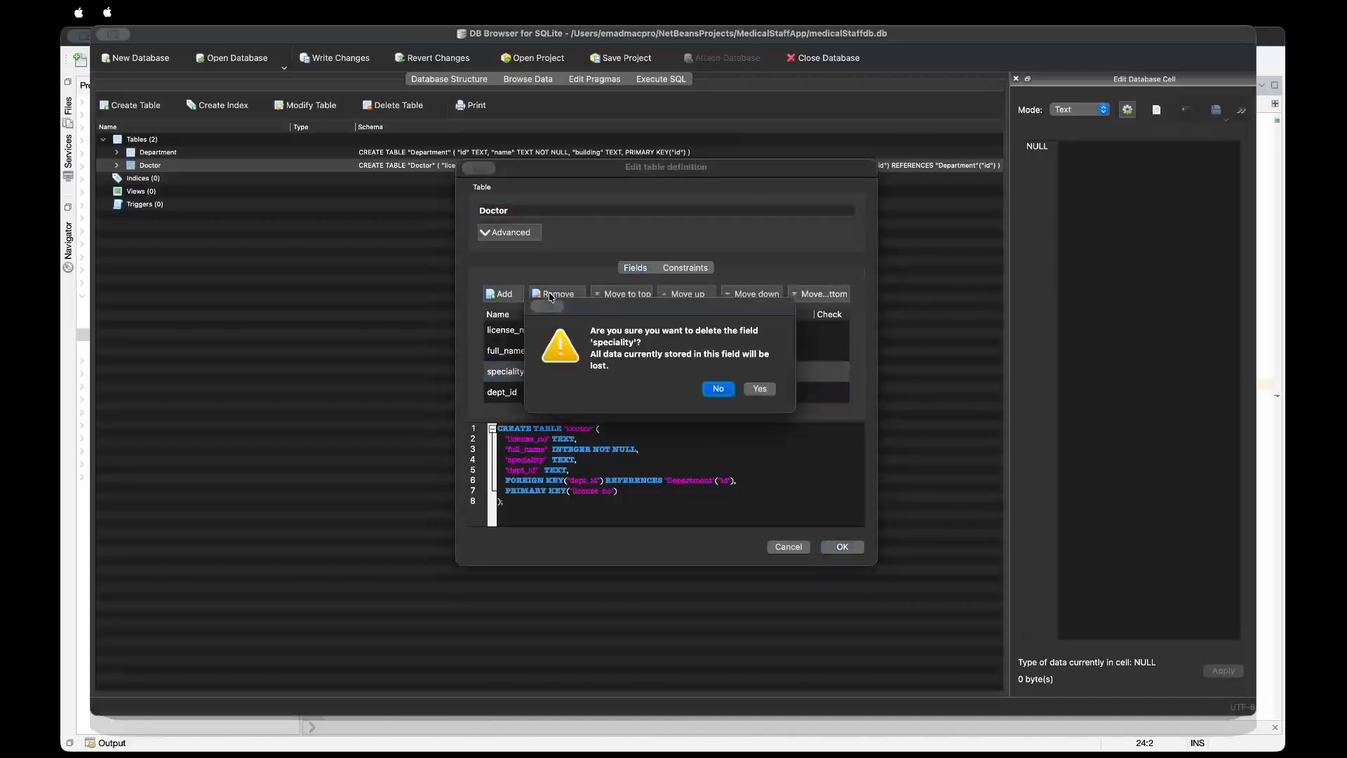
left_click(759, 390)
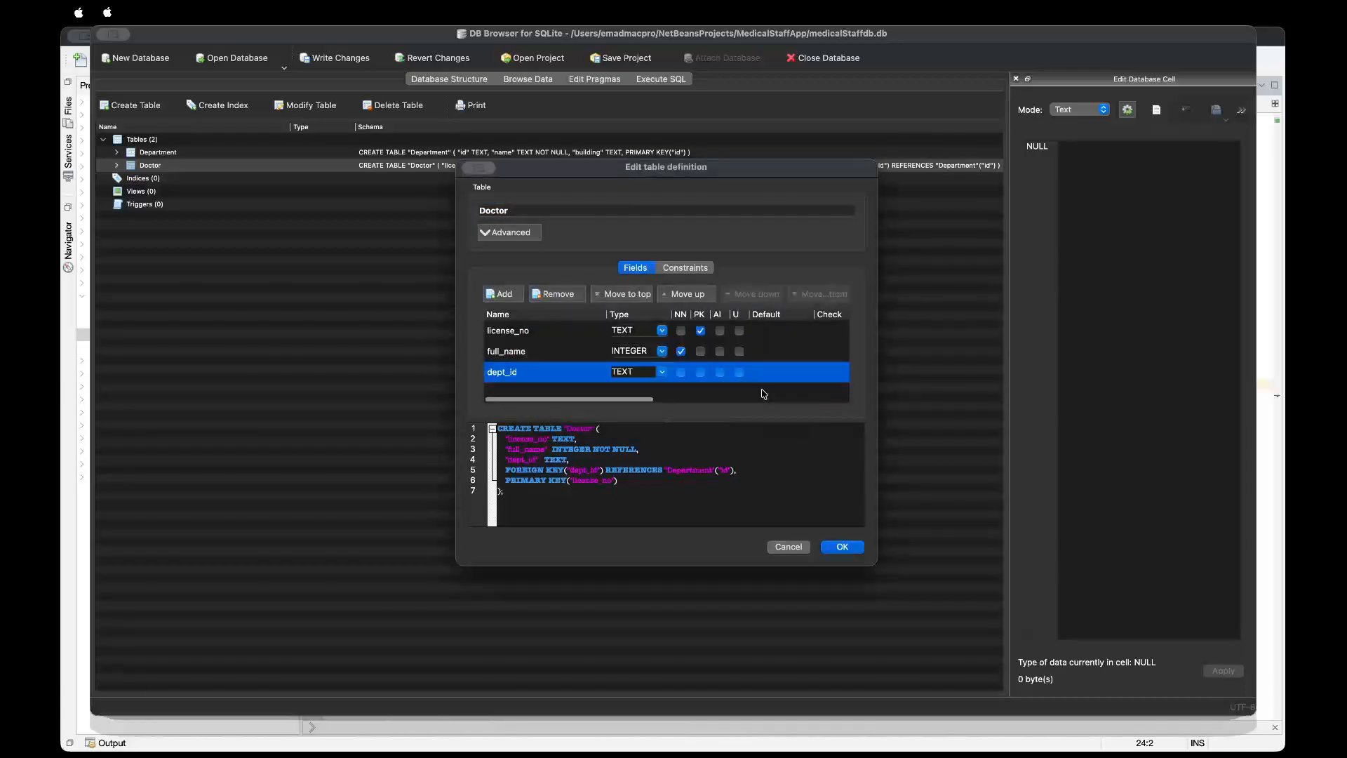
Add a specialty field of type TEXT with the Not Null constraint to the Doctor table and apply the definition.
left_click(504, 295)
type("specialty")
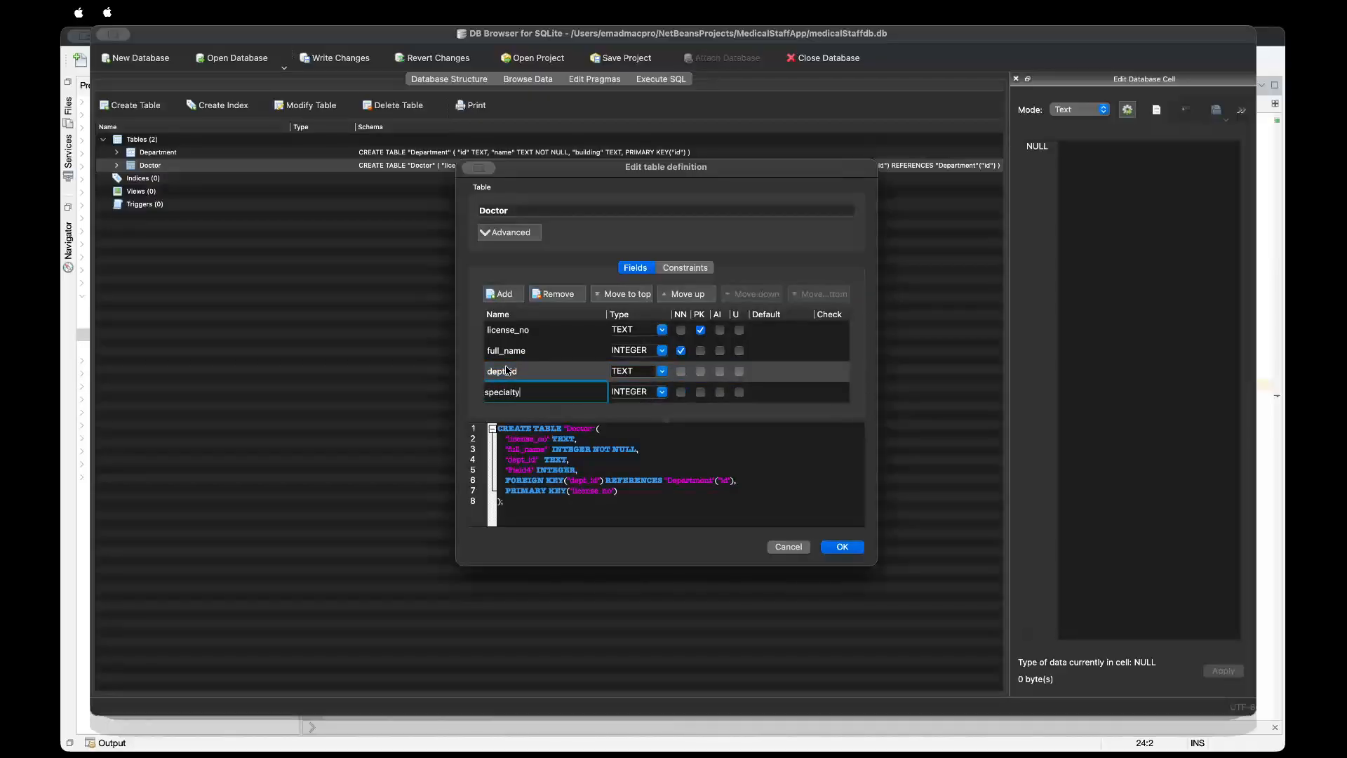
left_click(662, 392)
left_click(663, 410)
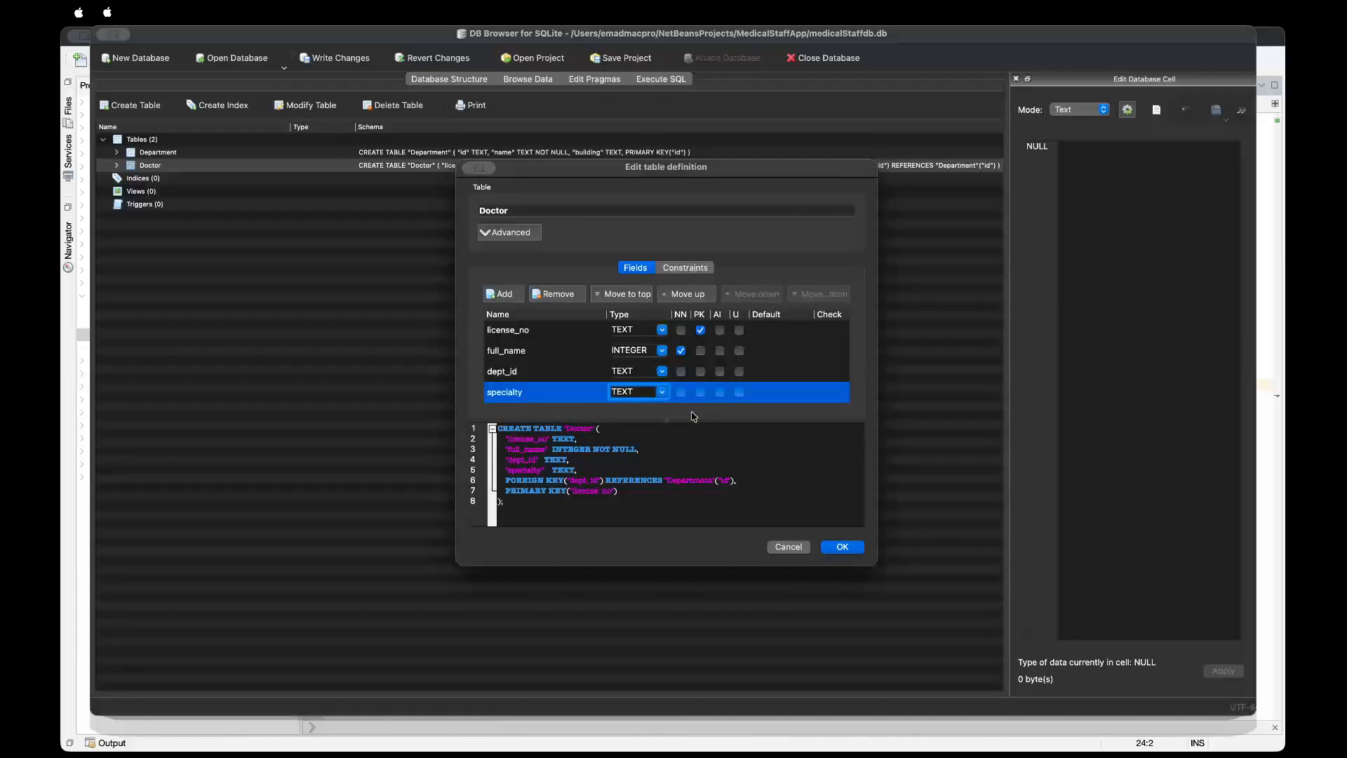
left_click(682, 393)
left_click(843, 548)
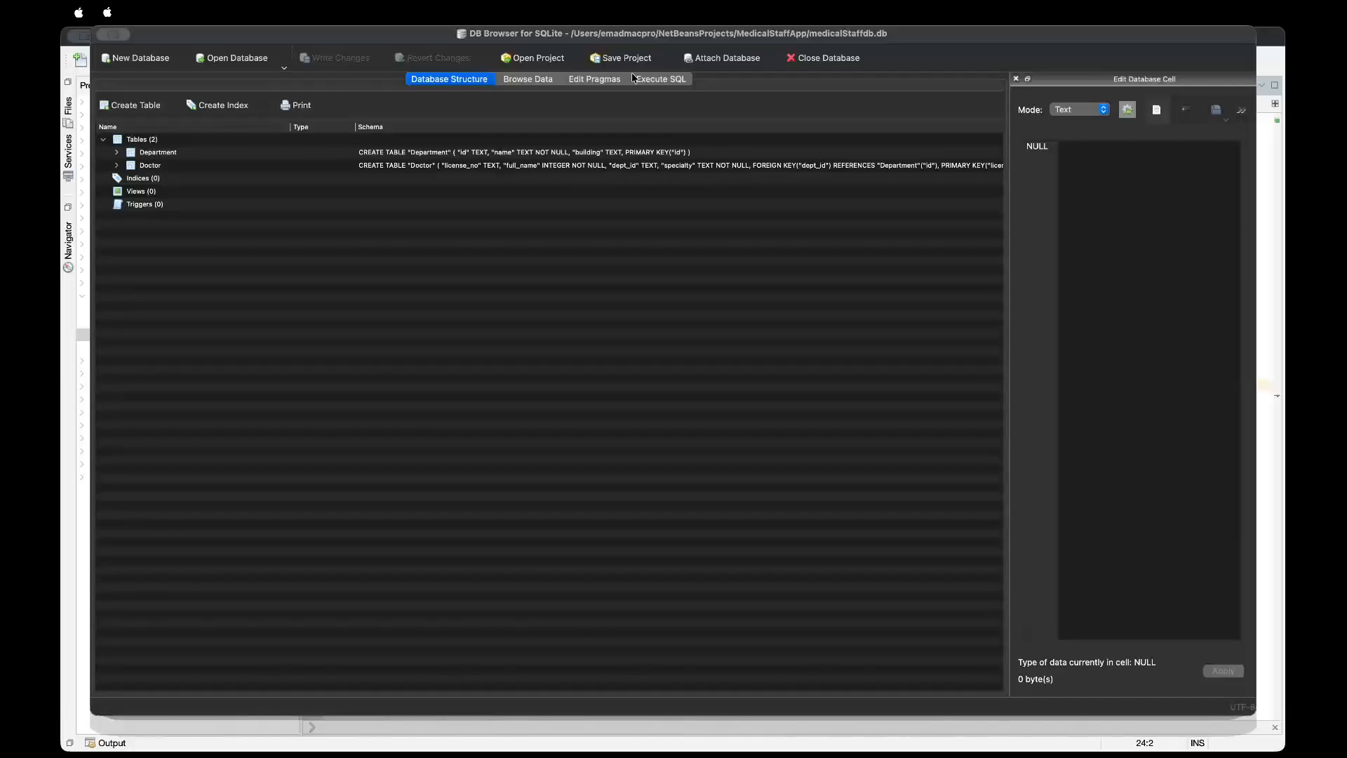
Execute the INSERT INTO DOCTOR statement and browse the Doctor table's records.
left_click(654, 80)
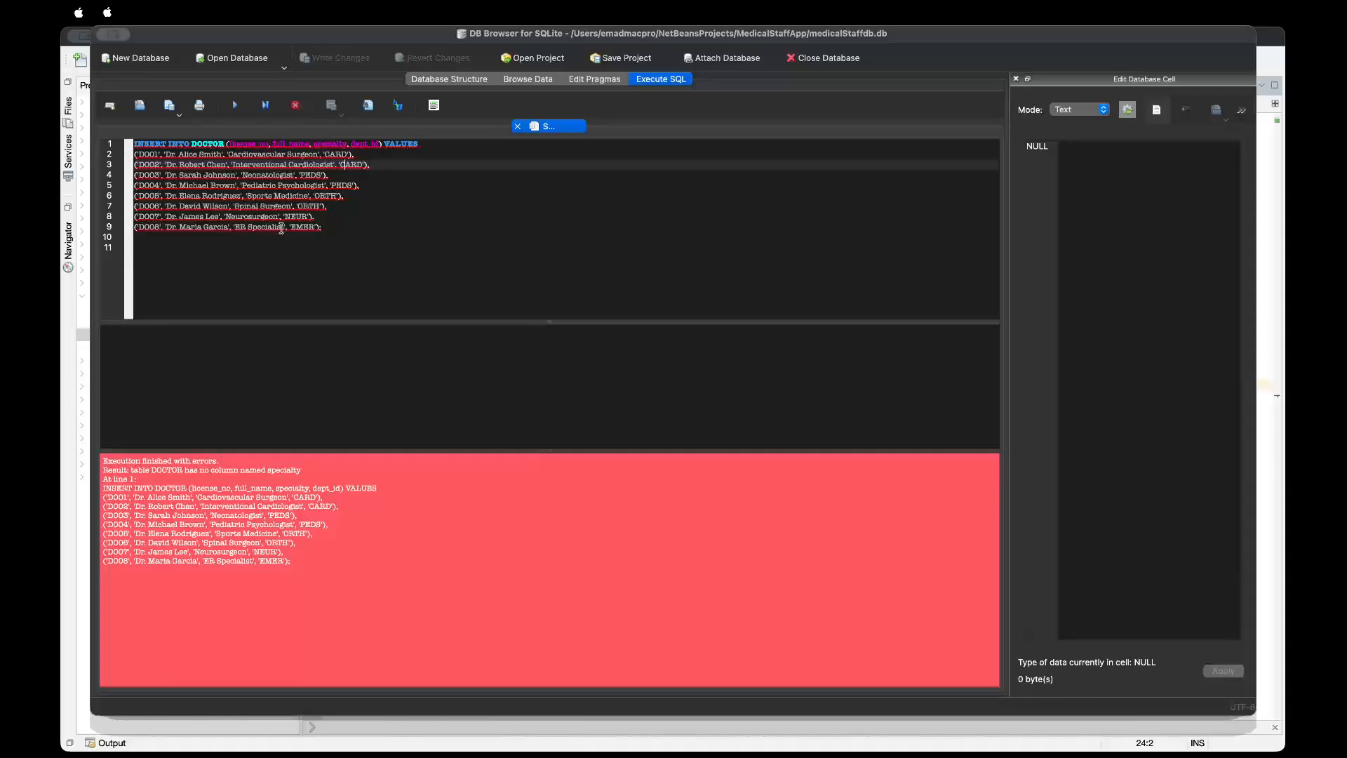
left_click(361, 226)
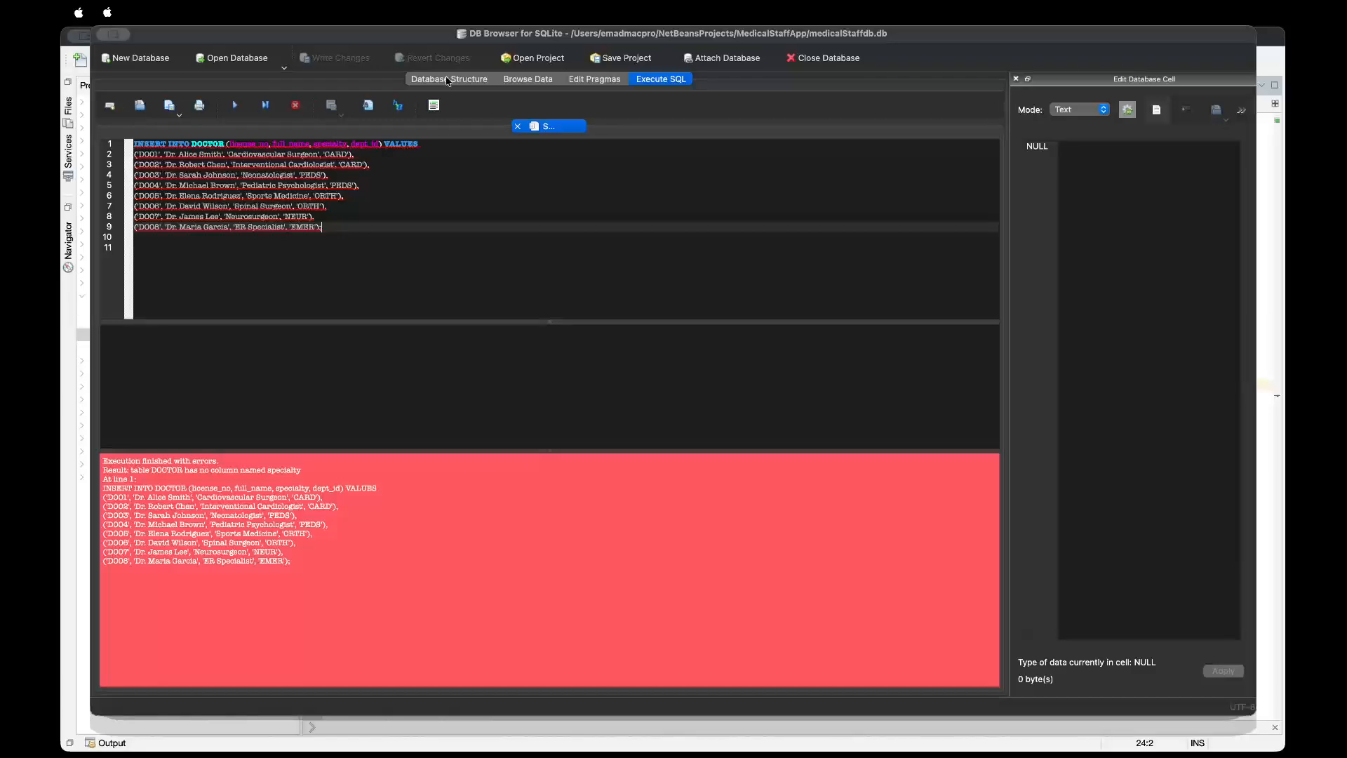
left_click(235, 106)
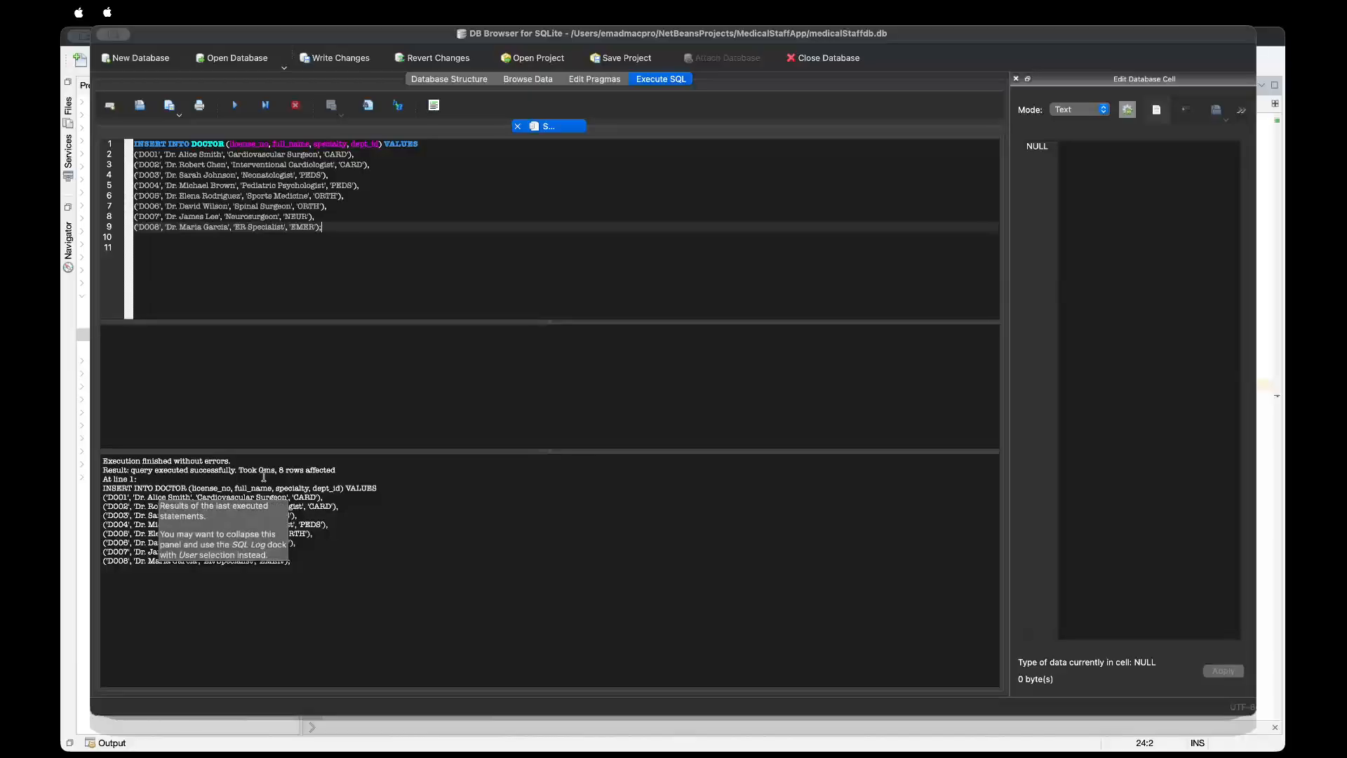
left_click(522, 81)
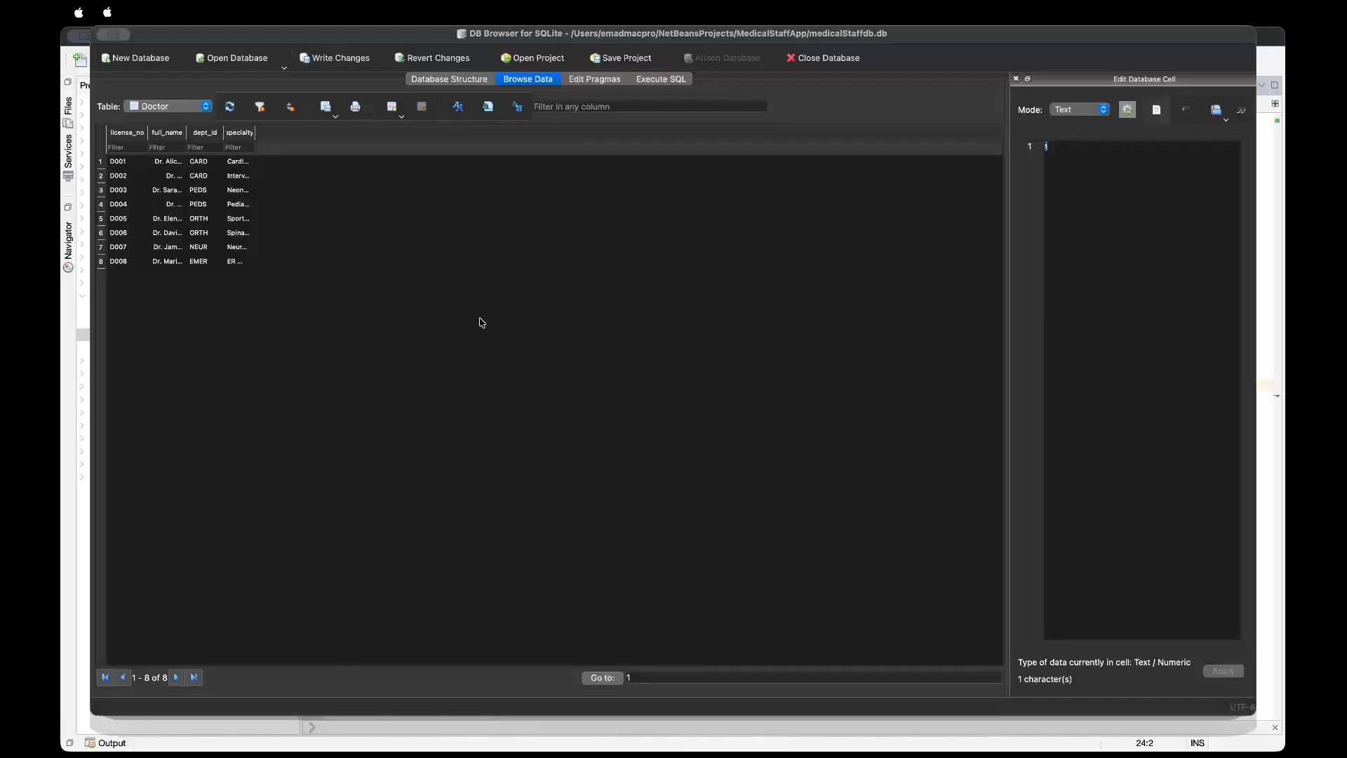
left_click(1106, 743)
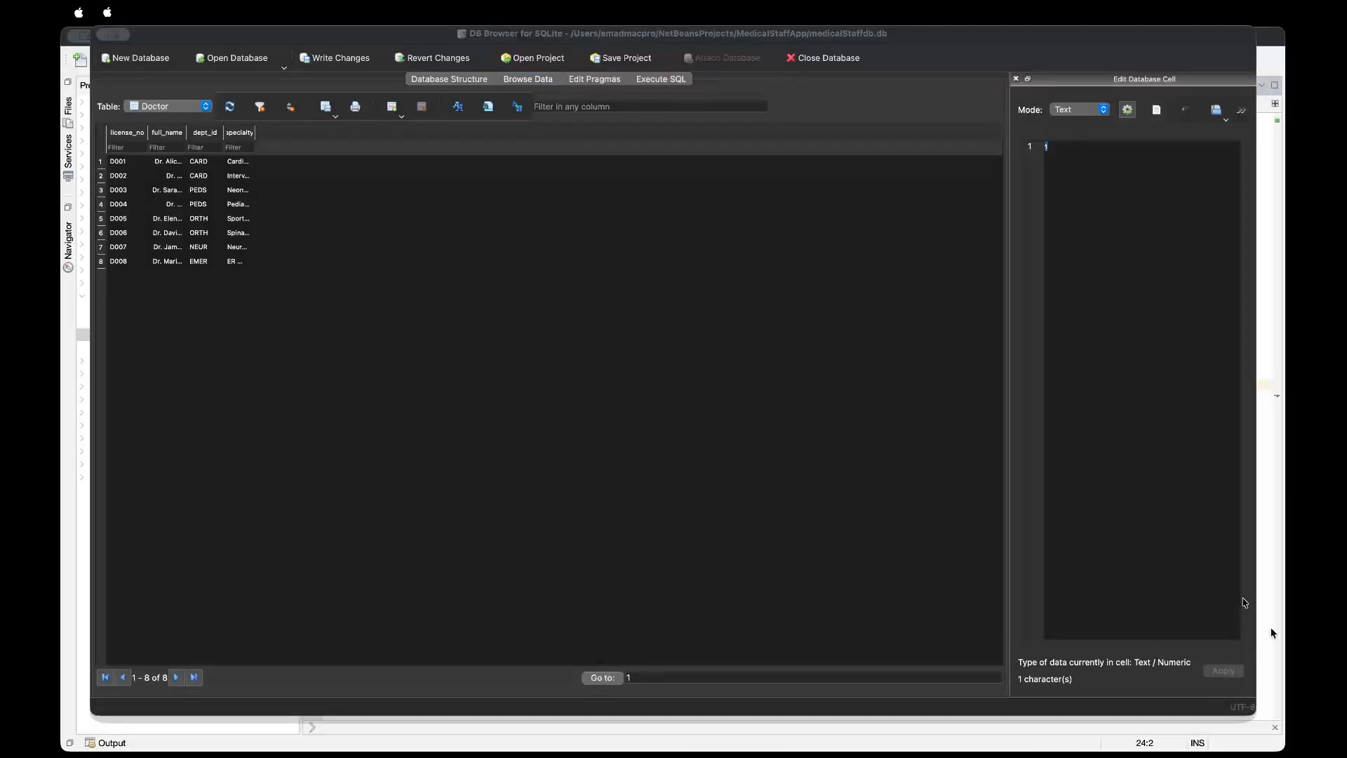